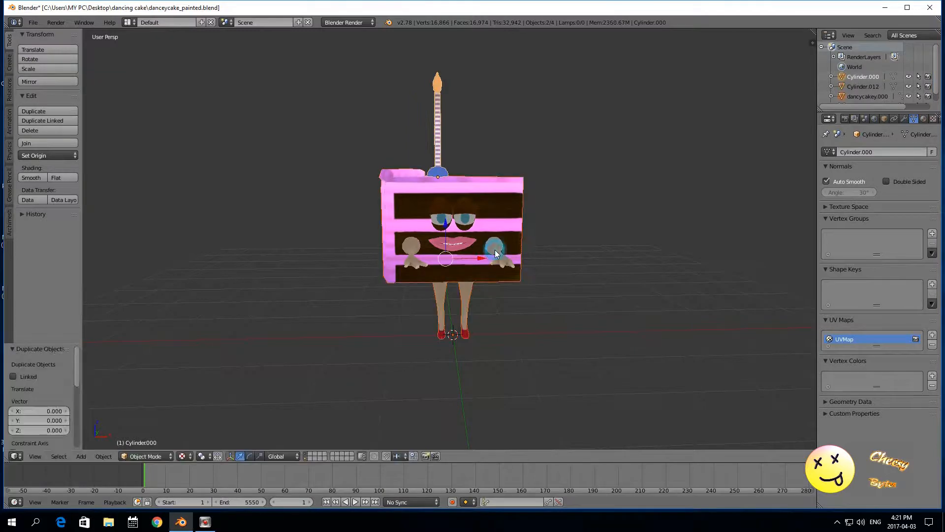
Move the duplicated character parts to another layer, select the copied cake body and display it without the candle.
left_click(695, 257)
scroll(355, 265, "up", 1)
scroll(355, 265, "up", 1)
right_click(393, 201)
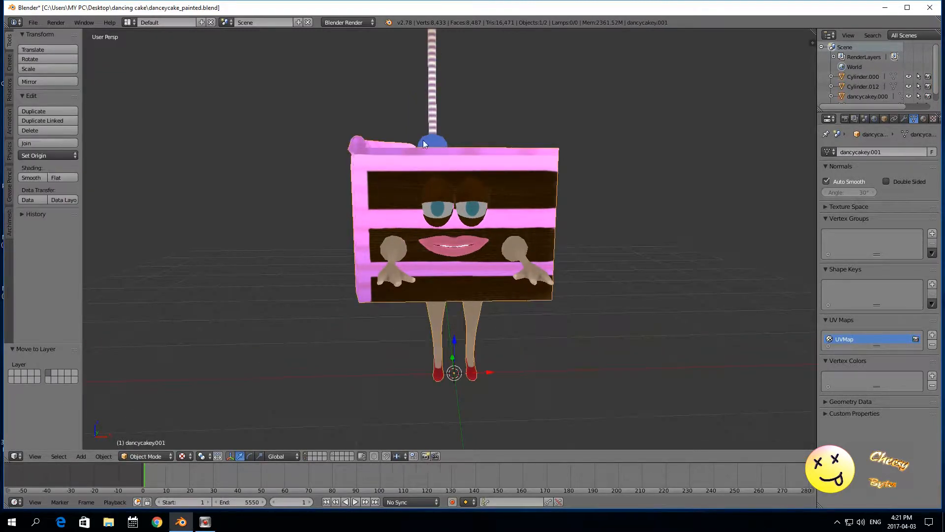
left_click(306, 453)
scroll(406, 299, "up", 1)
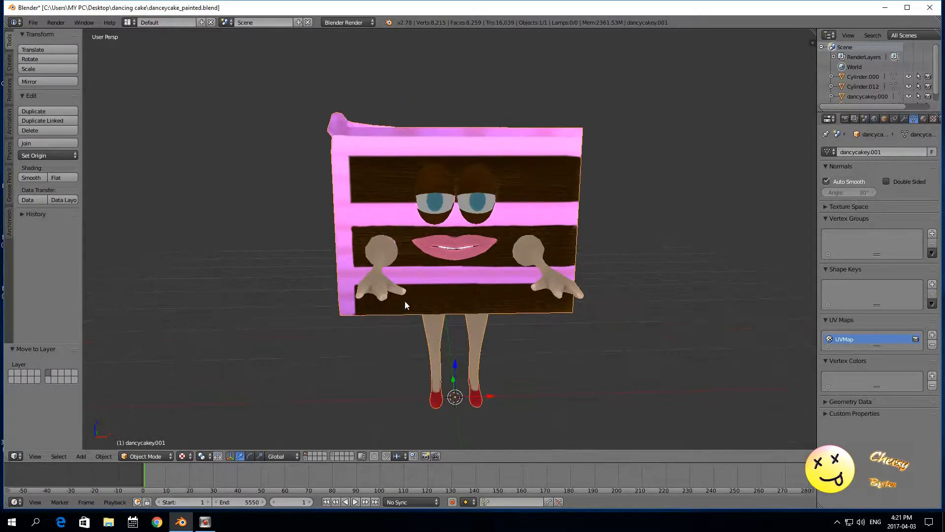
Display the cake character in solid shading instead of with its painted texture.
scroll(371, 327, "down", 4)
scroll(364, 348, "up", 2)
middle_click_drag(379, 348, 337, 338, "shift")
left_click(181, 456)
left_click(197, 419)
scroll(267, 356, "up", 2)
scroll(267, 355, "down", 2)
middle_click_drag(273, 339, 274, 368)
scroll(260, 357, "up", 3)
scroll(270, 375, "up", 1)
scroll(271, 374, "down", 1)
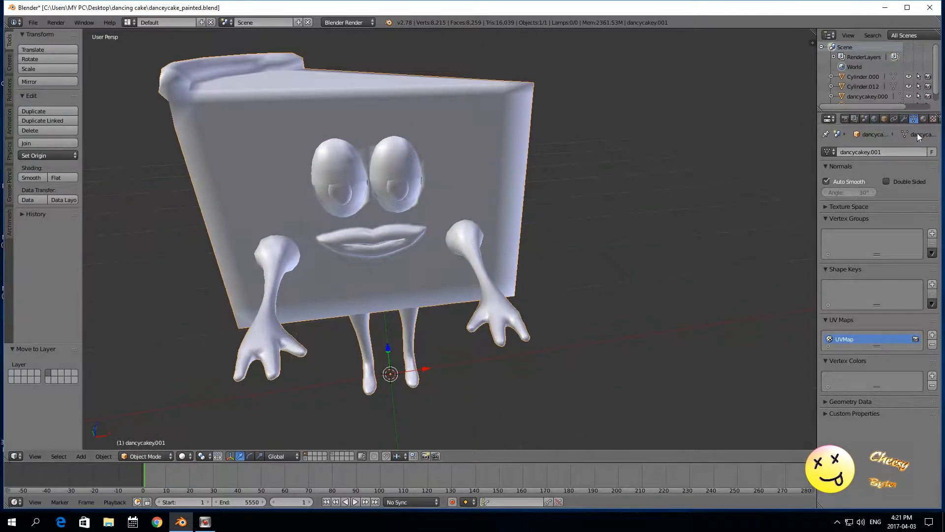
Give the cake's arms.001 material a yellow diffuse colour.
left_click(923, 118)
scroll(335, 327, "down", 2)
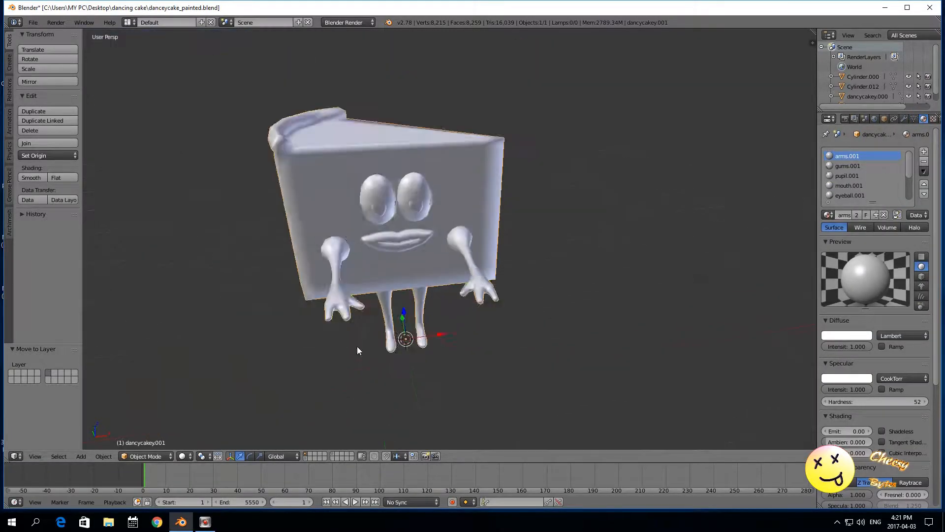
middle_click_drag(334, 327, 347, 344)
scroll(347, 343, "up", 2)
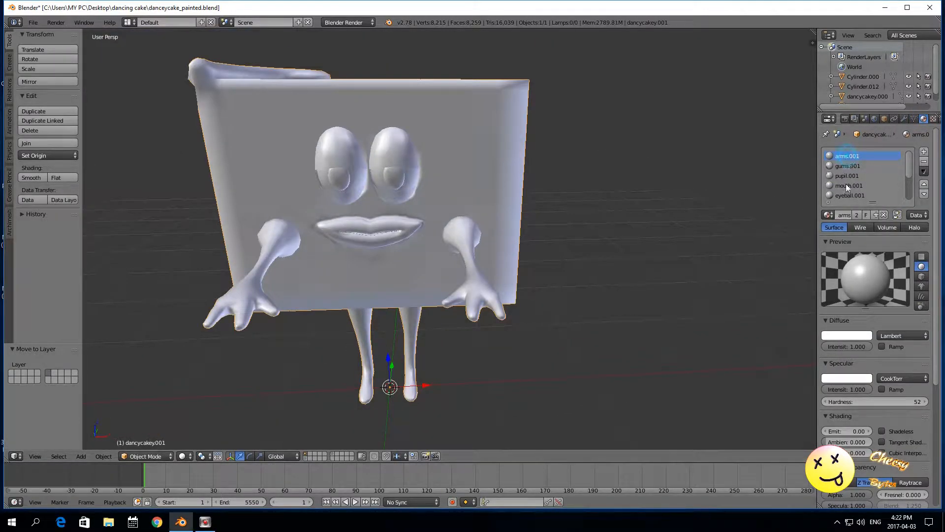
left_click(847, 335)
left_click(812, 247)
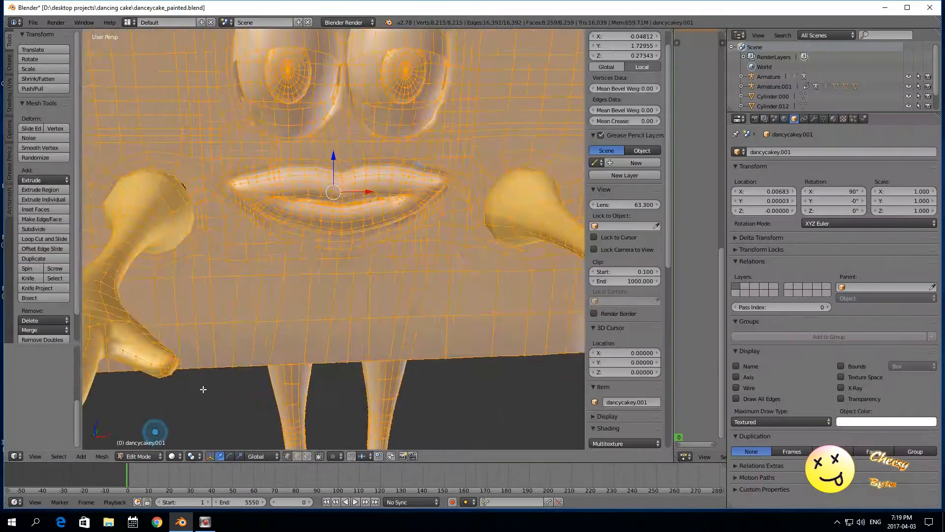
Select all linked geometry of the arm on the cake's crust side and rotate it outward, including about the Z axis.
scroll(201, 386, "down", 4)
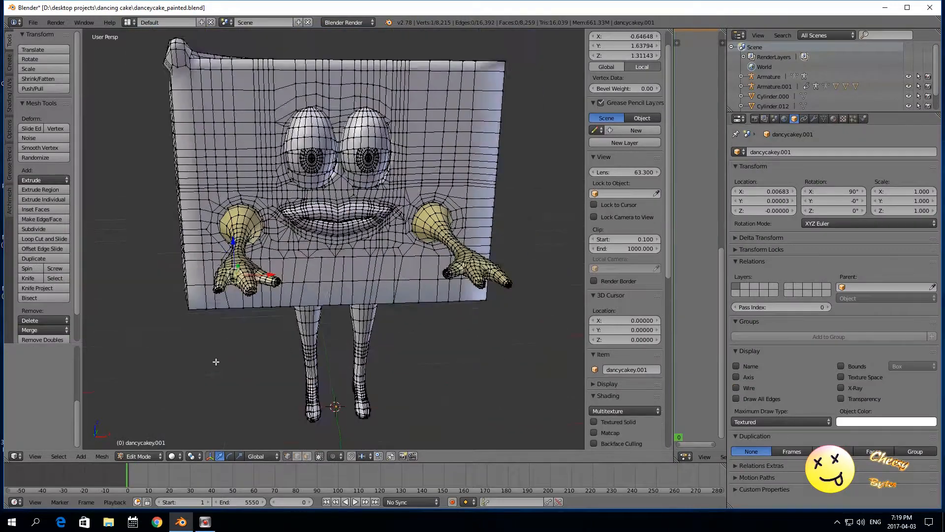
middle_click_drag(217, 363, 201, 371)
key("l")
scroll(216, 352, "down", 2)
key("r")
left_click(232, 340)
key("r")
key("z")
left_click(219, 338)
Move the rotated crust-side arm back to its shoulder position on the cake's front face and adjust its angle.
middle_click_drag(220, 332, 251, 345)
left_click_drag(365, 296, 255, 267)
middle_click_drag(261, 275, 243, 248)
left_click_drag(268, 239, 243, 240)
middle_click_drag(261, 313, 279, 367)
key("r")
left_click(288, 355)
Fine-tune the crust-side arm's position so its shoulder sits against the cake's front face.
left_click_drag(229, 289, 234, 302)
middle_click_drag(254, 370, 228, 327)
left_click_drag(175, 238, 172, 236)
key("KP_5")
left_click_drag(137, 201, 137, 200)
scroll(187, 308, "down", 2)
middle_click_drag(188, 309, 190, 336)
Select the entire opposite arm, rotate it outward and shift it along the X axis.
right_click(404, 245)
key("ctrl+l")
key("r")
left_click(425, 320)
scroll(426, 320, "up", 2)
left_click_drag(468, 317, 511, 318)
Reposition the opposite arm against the cake's front face and rotate it about the Z axis so it points outward.
middle_click_drag(493, 296, 536, 345)
left_click_drag(490, 239, 468, 214)
middle_click_drag(473, 261, 441, 217)
left_click_drag(491, 230, 543, 230)
middle_click_drag(473, 236, 485, 270)
mouse_move(495, 217)
left_mouse_down()
mouse_move(491, 207)
mouse_move(498, 214)
left_mouse_up()
key("r")
key("z")
left_click(412, 310)
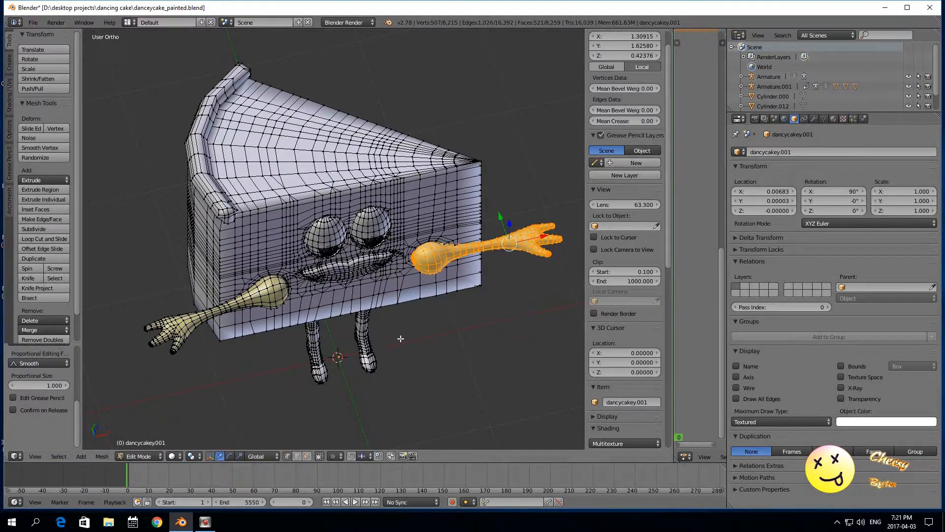
Level the selected arm by rotating it, including about the Y axis, and hide the tool shelf.
middle_click_drag(401, 337, 384, 283)
key("r")
left_click(430, 304)
key("t")
key("r")
key("x")
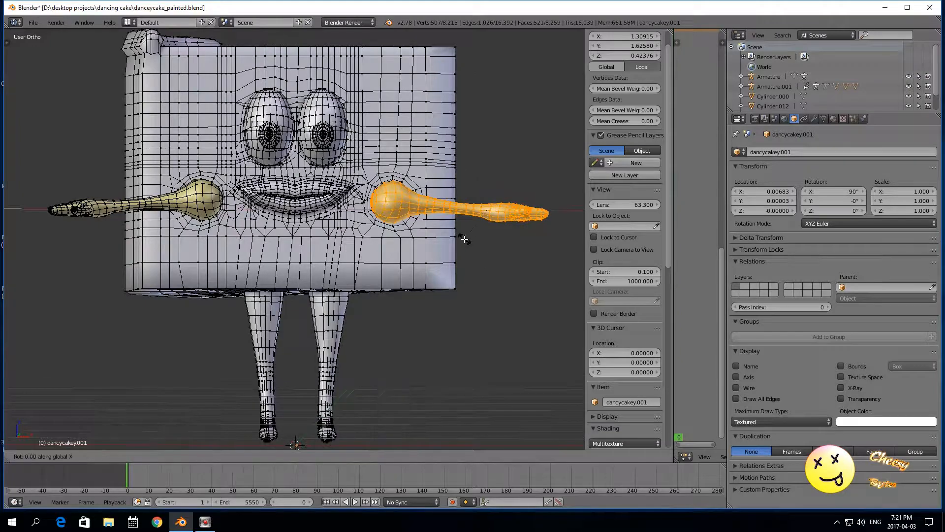
key("x")
key("x")
key("y")
left_click(440, 278)
Nudge the selected arm's height and placement at the shoulder and rotate it again about the Y axis.
left_click_drag(487, 176, 487, 170)
middle_click_drag(430, 265, 419, 315)
left_click_drag(481, 205, 486, 212)
middle_click_drag(399, 352, 346, 334)
key("r")
key("z")
key("y")
left_click(339, 333)
Select the whole crust-side arm and raise it slightly in front view to match the other arm's height.
key("a")
right_click(183, 230)
key("ctrl+KP_Add")
key("ctrl+l")
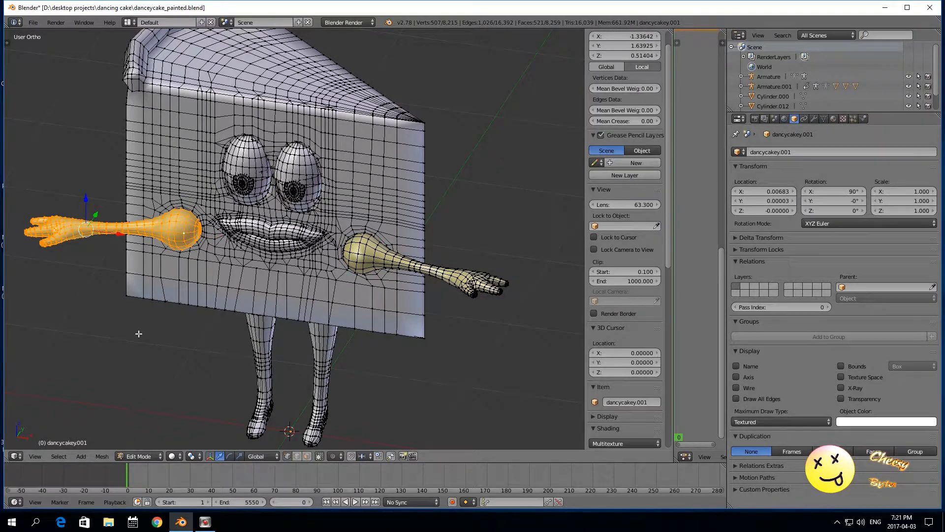
middle_click_drag(139, 334, 143, 296)
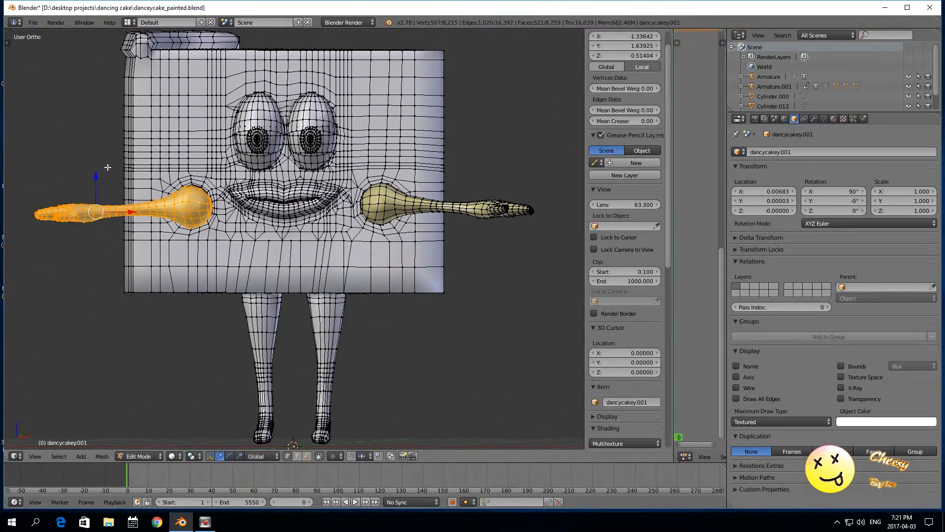
key("KP_5")
key("KP_1")
key("KP_5")
left_click_drag(102, 176, 103, 173)
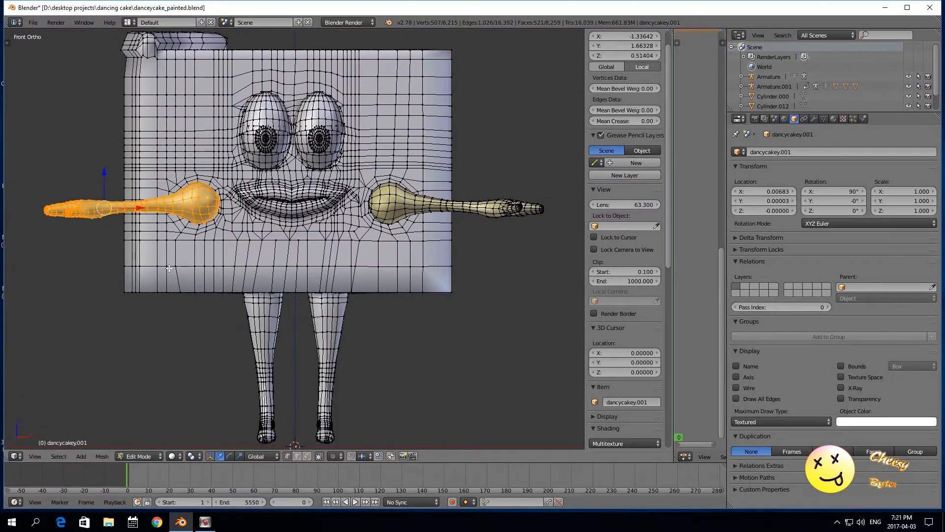
Move the crust-side arm along the Y axis to match the depth of the other arm.
middle_click_drag(124, 198, 154, 363)
key("g")
key("y")
left_click(101, 258)
middle_click_drag(101, 258, 198, 328)
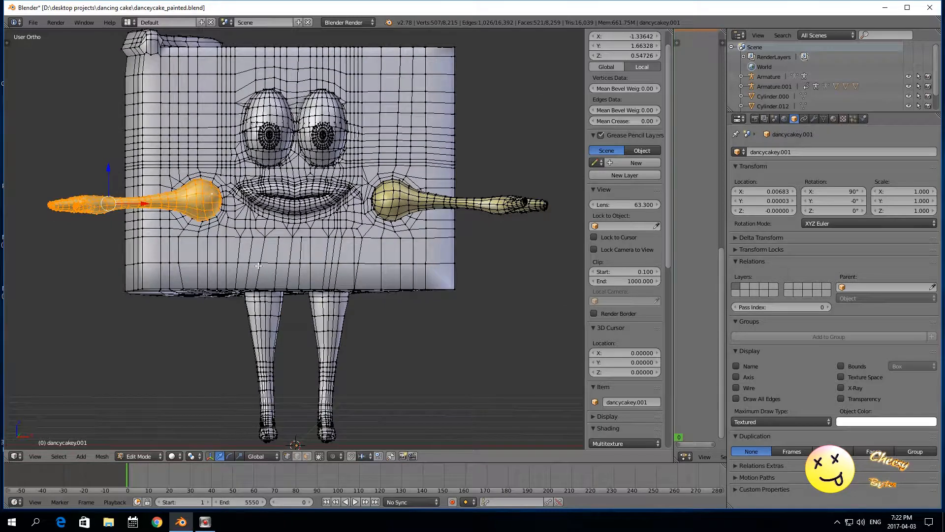
Deselect the arm and return the cake mesh to Object Mode.
right_click(259, 267)
scroll(258, 267, "up", 2)
scroll(258, 267, "down", 3)
left_click(138, 456)
left_click(137, 446)
scroll(205, 362, "down", 1)
mouse_move(205, 360)
middle_mouse_down()
mouse_move(205, 396)
mouse_move(190, 394)
mouse_move(190, 362)
middle_mouse_up()
scroll(193, 387, "up", 4)
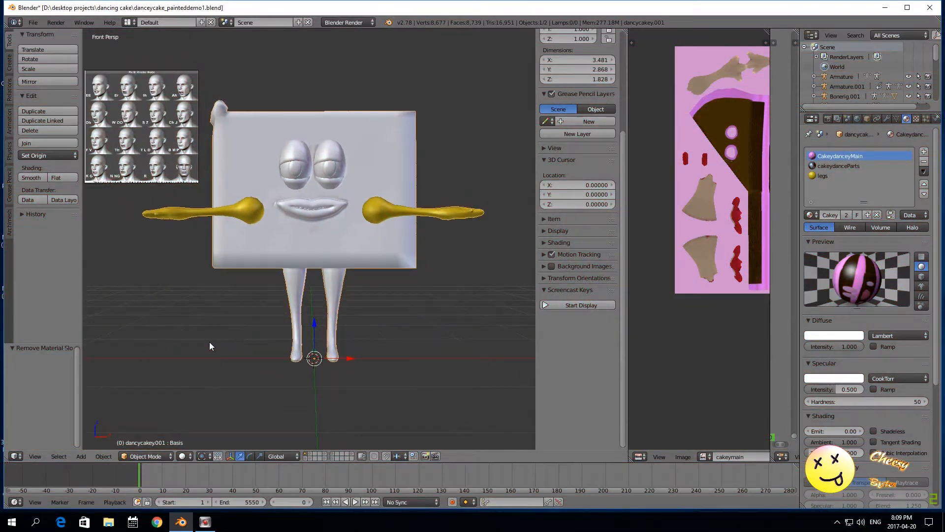
Widen the 3D viewport and hide the mouth-shape reference image beside the cake.
scroll(209, 342, "up", 2)
scroll(353, 346, "down", 2)
left_click_drag(628, 290, 735, 299)
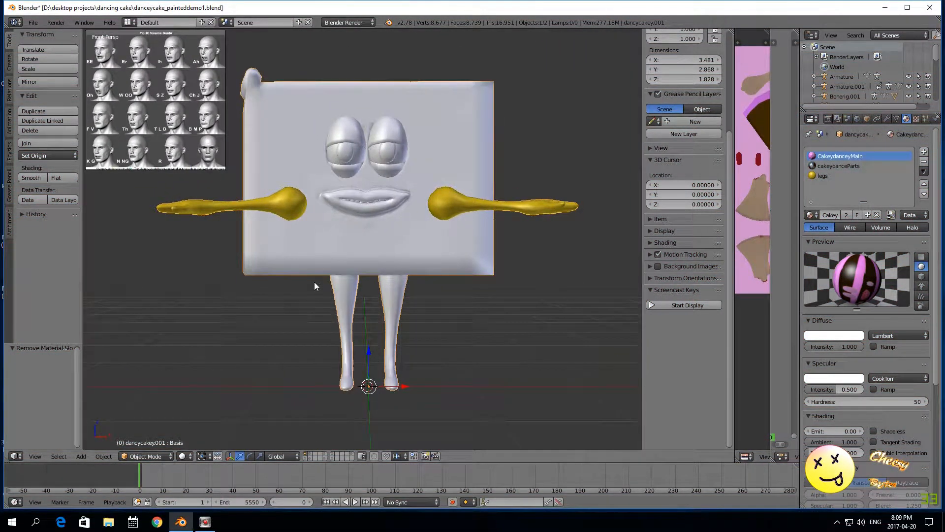
right_click(193, 150)
scroll(191, 275, "down", 2)
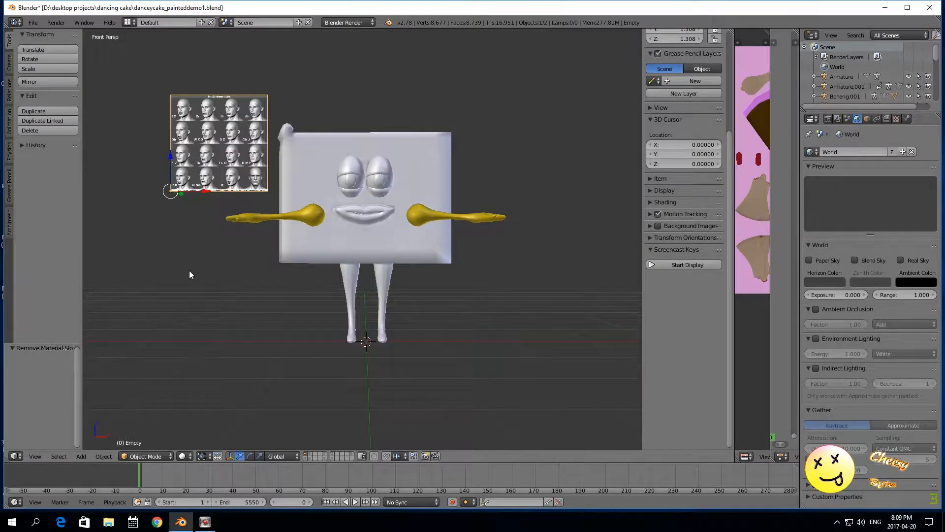
key("x")
key("h")
scroll(310, 243, "up", 3)
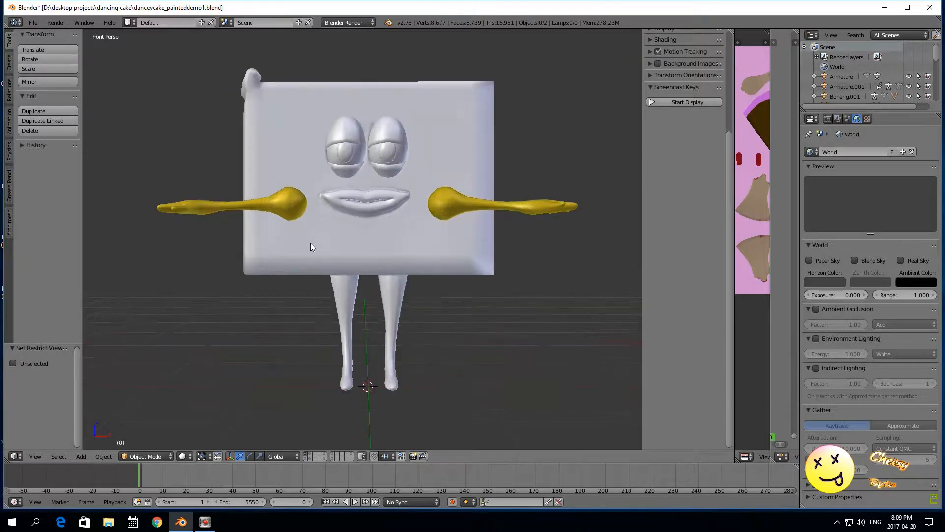
Select the cake character, set the front view and reset the 3D cursor to the world origin.
scroll(300, 288, "down", 2)
scroll(299, 296, "up", 4)
scroll(295, 298, "down", 2)
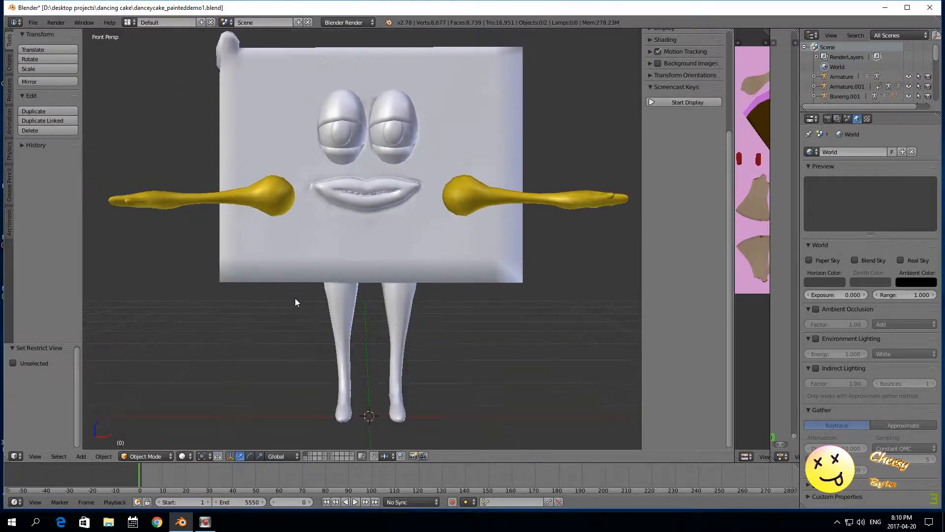
scroll(291, 306, "down", 2)
mouse_move(292, 308)
middle_mouse_down()
mouse_move(266, 326)
mouse_move(303, 308)
middle_mouse_up()
left_click(331, 261)
scroll(331, 271, "up", 1)
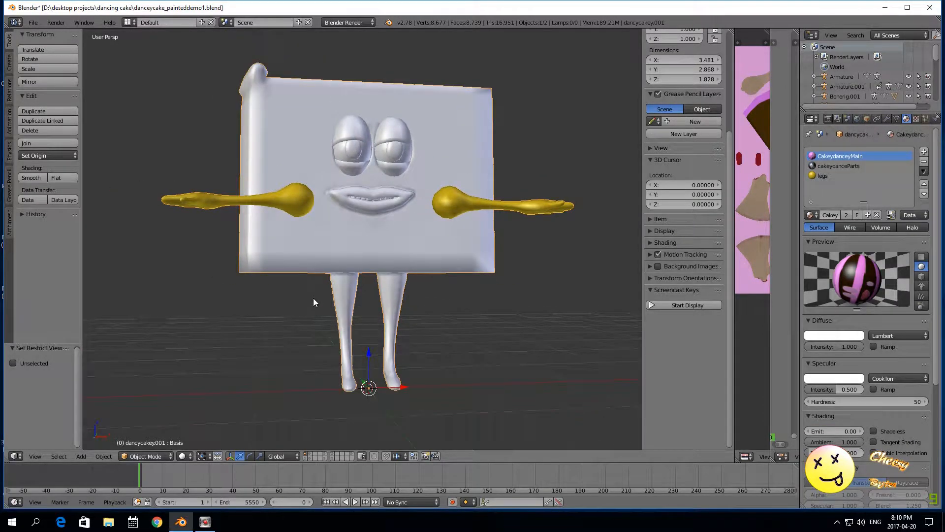
left_click(294, 311)
key("KP_1")
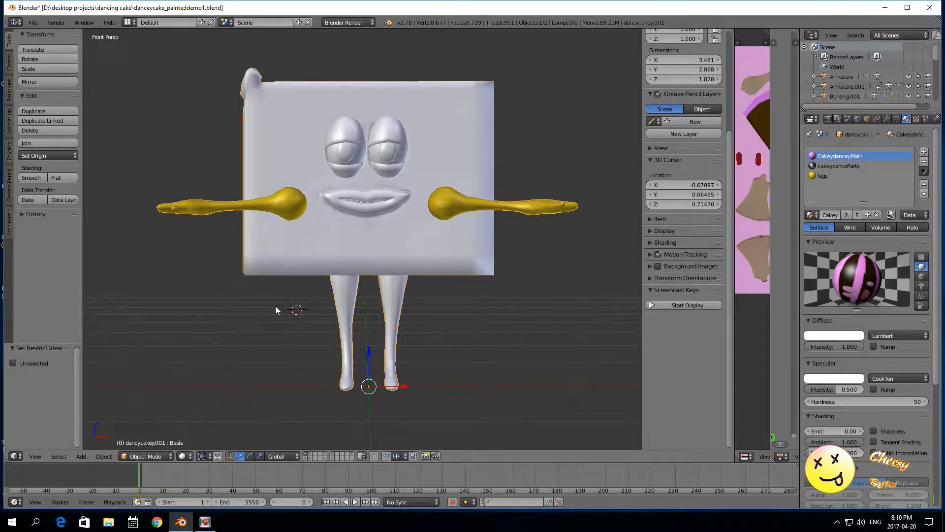
key("shift+c")
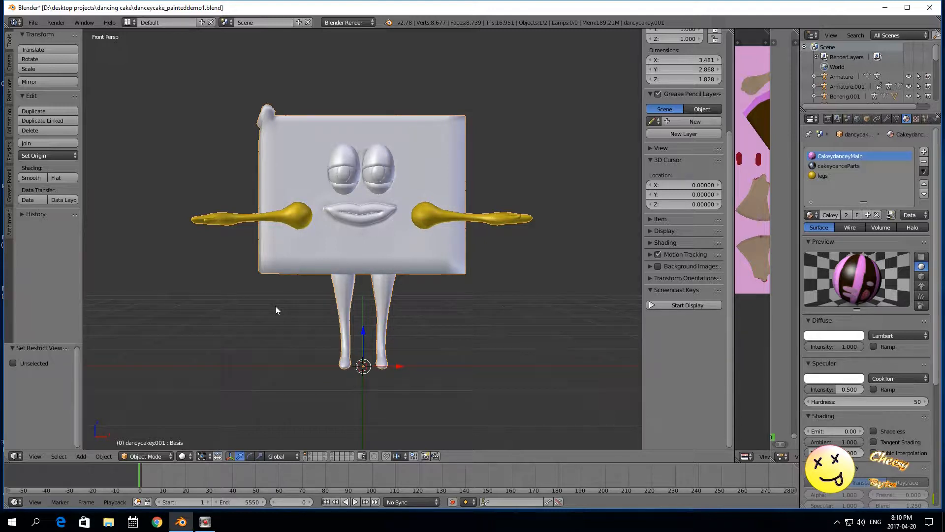
Add a single-bone armature at the 3D cursor and name the object "cakeyrig".
key("shift+a")
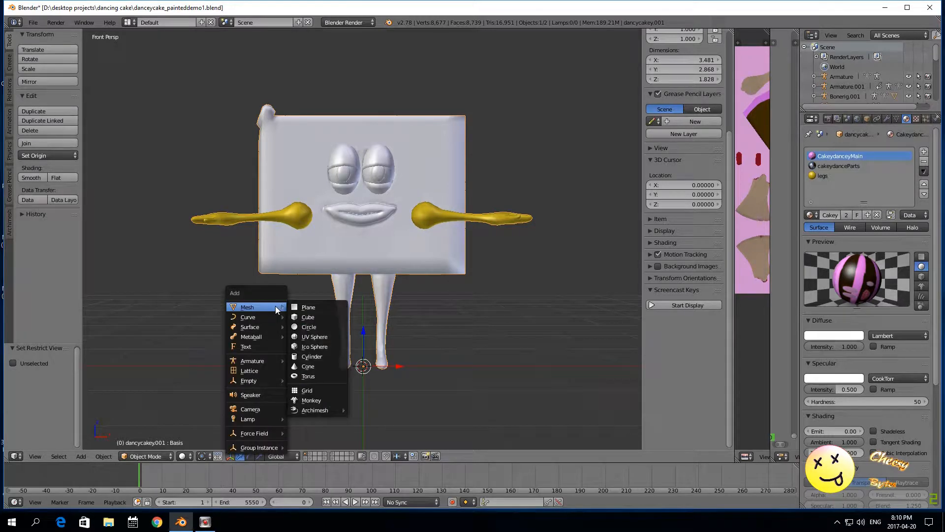
mouse_move(267, 360)
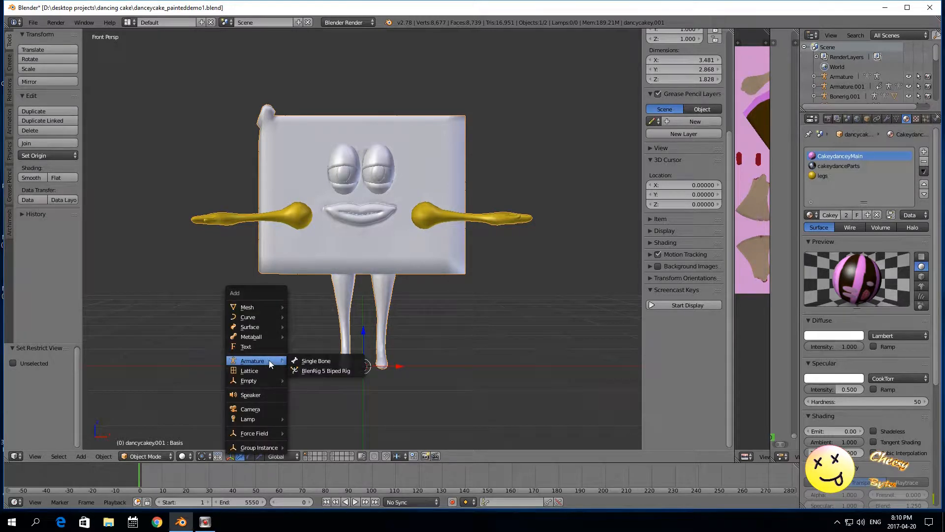
left_click(314, 362)
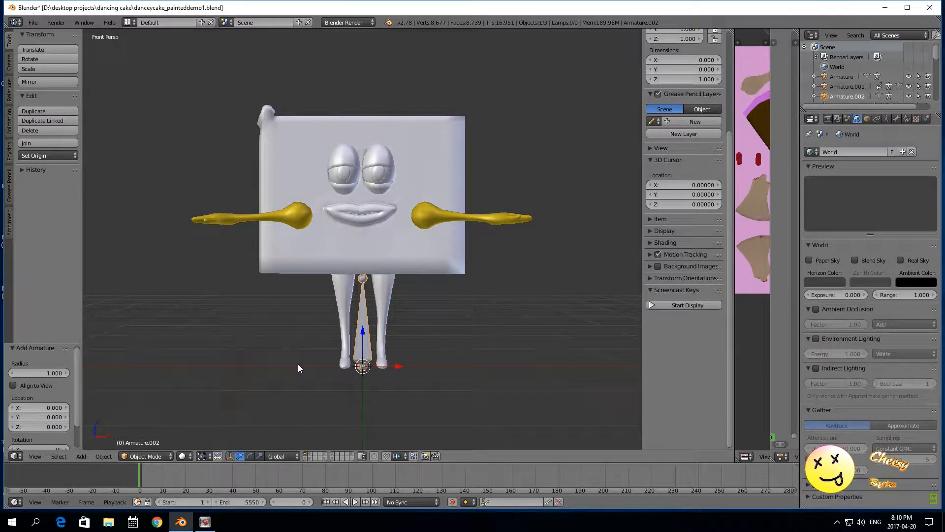
left_click(867, 119)
left_click(855, 153)
type("cakey")
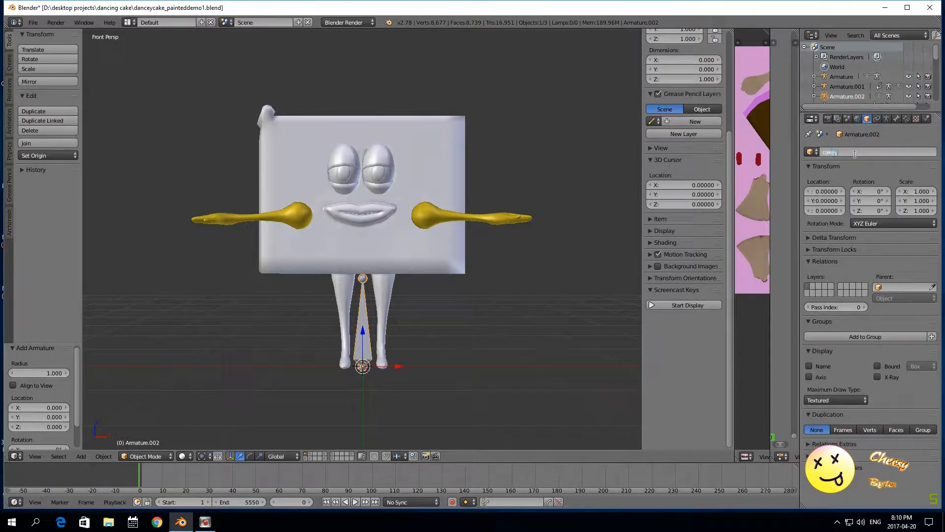
key("Return")
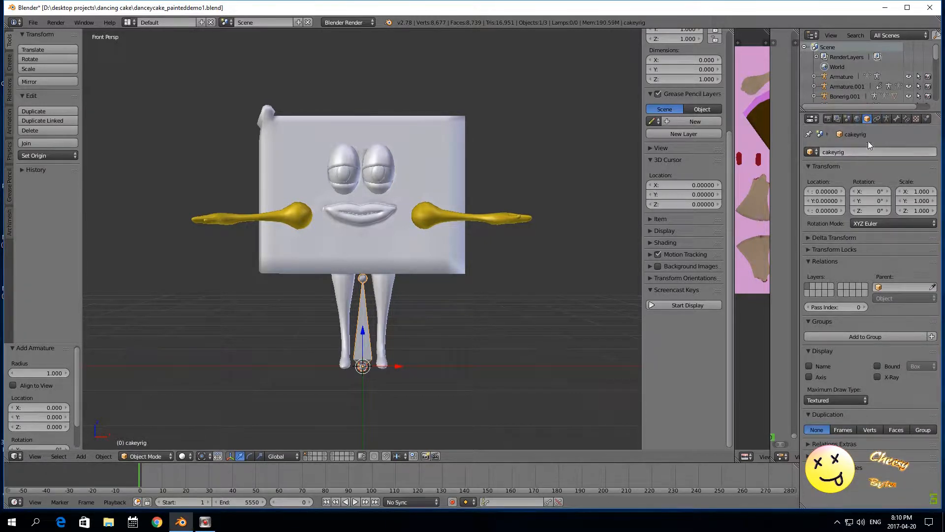
Rename the armature's bone to "hip".
left_click(896, 119)
left_click(843, 153)
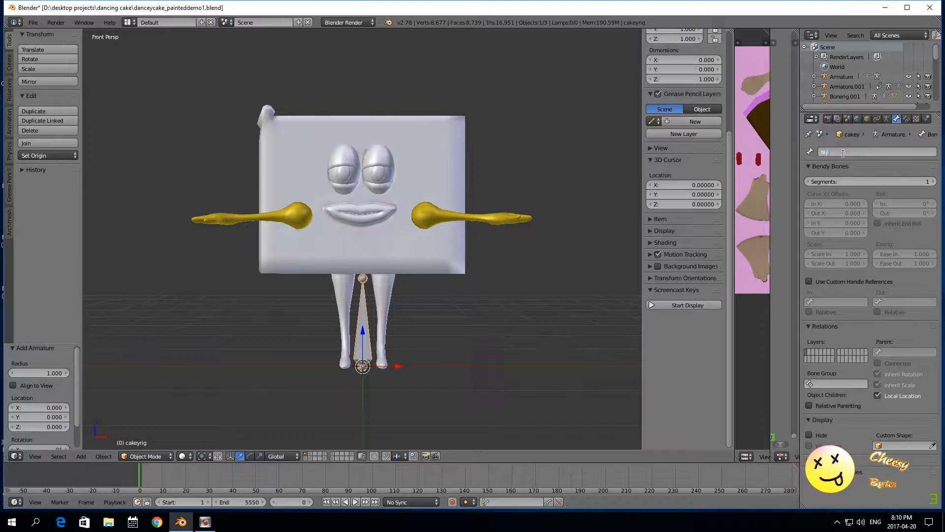
key("Return")
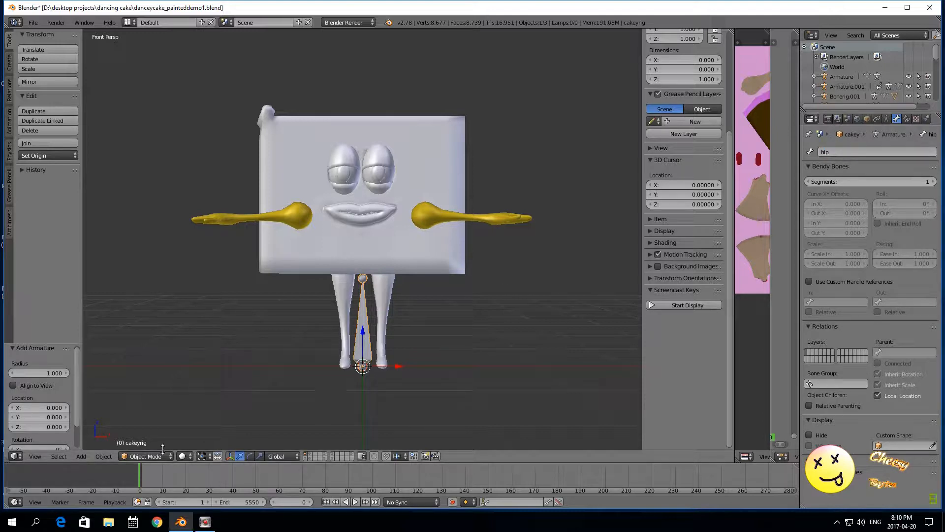
Raise the armature to about Z 1.10 so it starts at the cake's lower edge, and enable its X-Ray display.
left_click(147, 456)
left_click_drag(362, 324, 362, 250)
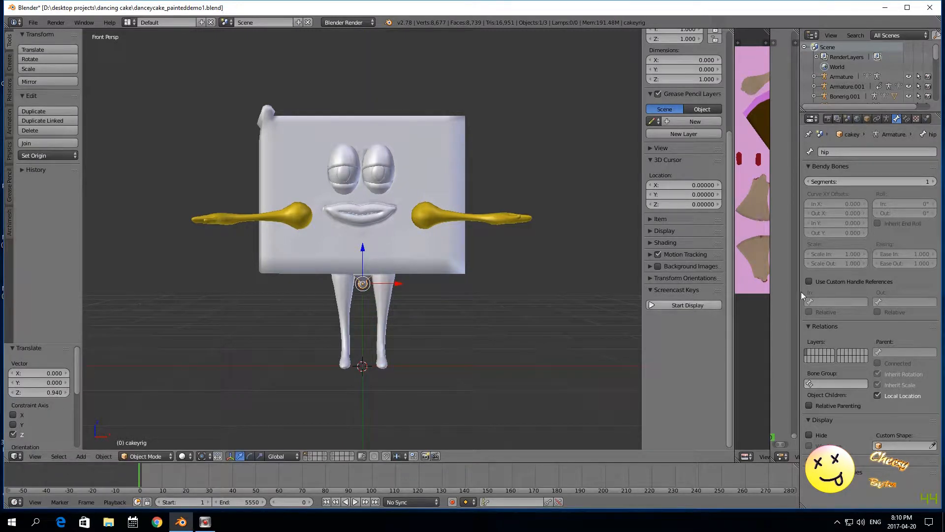
left_click(867, 120)
left_click(877, 377)
scroll(394, 346, "up", 1)
scroll(394, 350, "up", 2)
left_click_drag(363, 285, 362, 257)
Enter Edit Mode on the armature and rotate the hip bone 90° about the X axis.
left_click(157, 455)
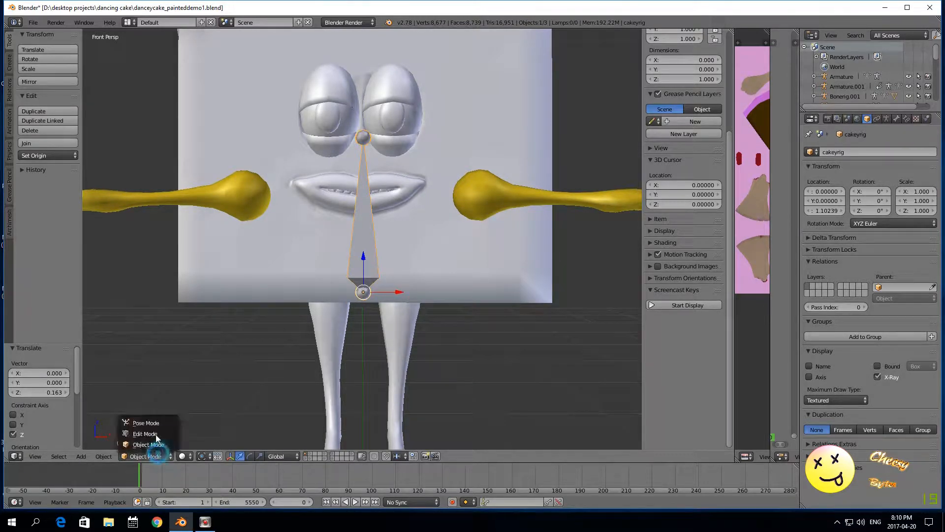
left_click(153, 434)
scroll(310, 355, "down", 2)
right_click(361, 245)
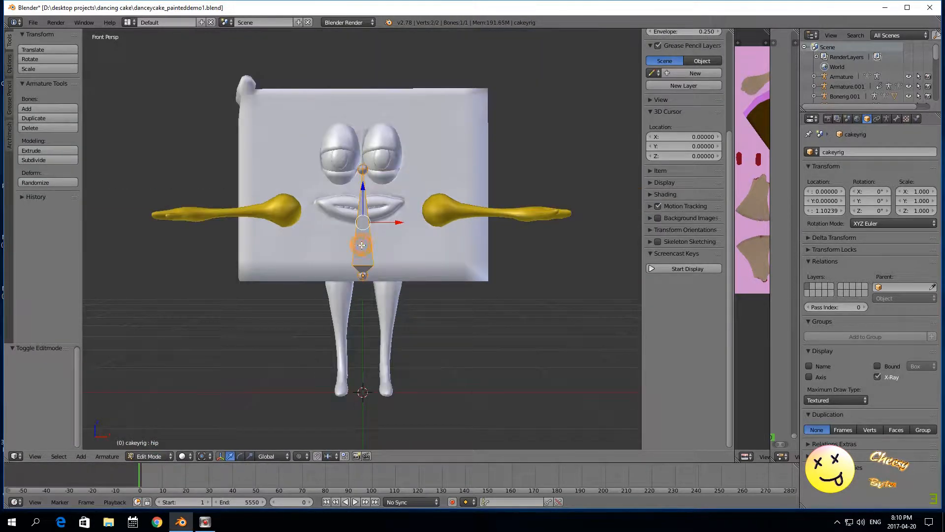
type("rx")
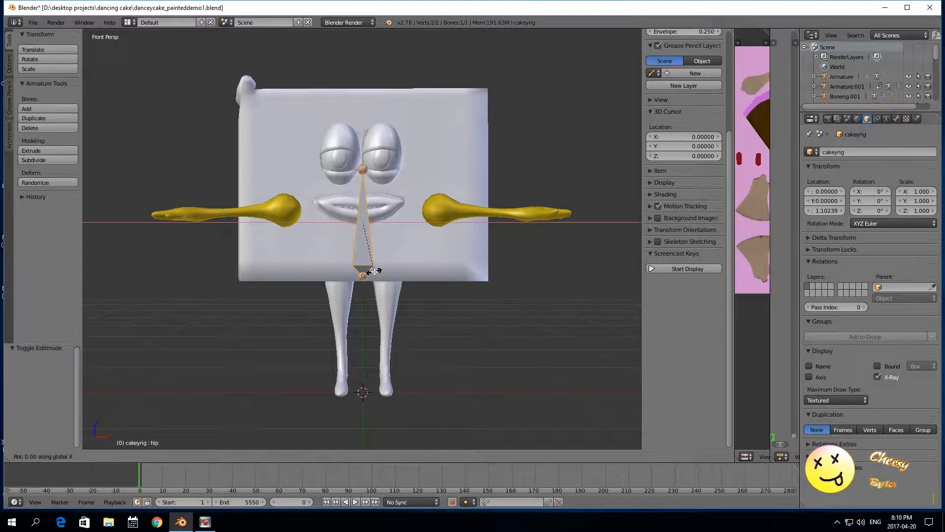
type("90")
key("Return")
Shorten the hip bone by moving its tip 0.665 along the Y axis.
middle_click_drag(374, 272, 239, 331)
right_click(297, 225)
key("g")
key("y")
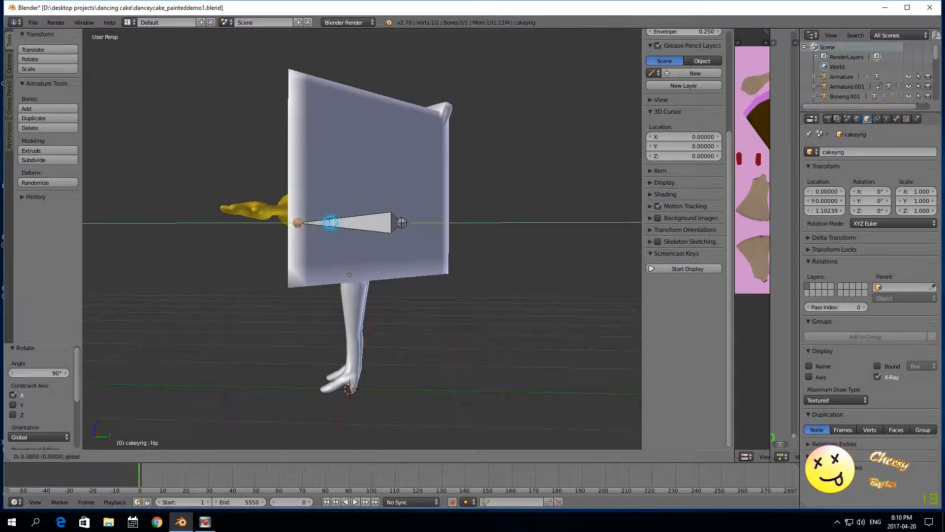
left_click(397, 223)
Select the whole hip bone and rename it "hips".
right_click(394, 223)
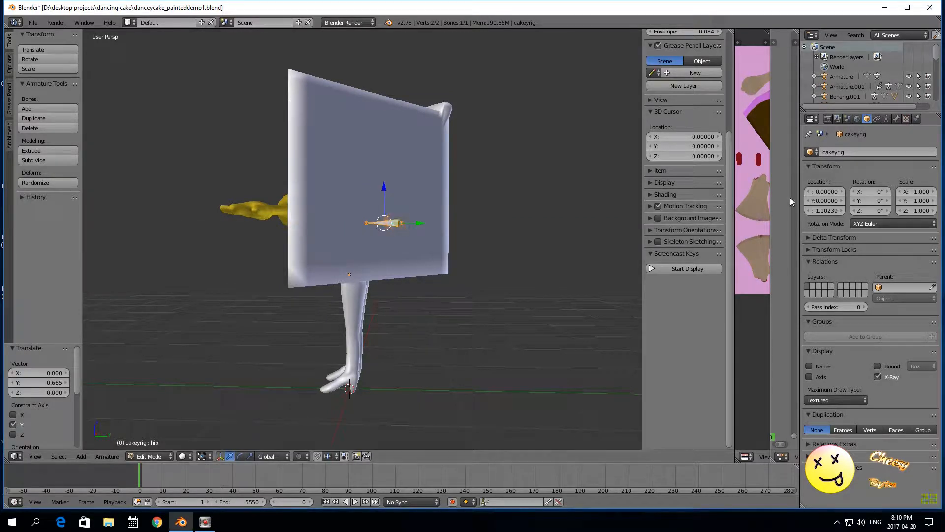
left_click(897, 119)
left_click(843, 152)
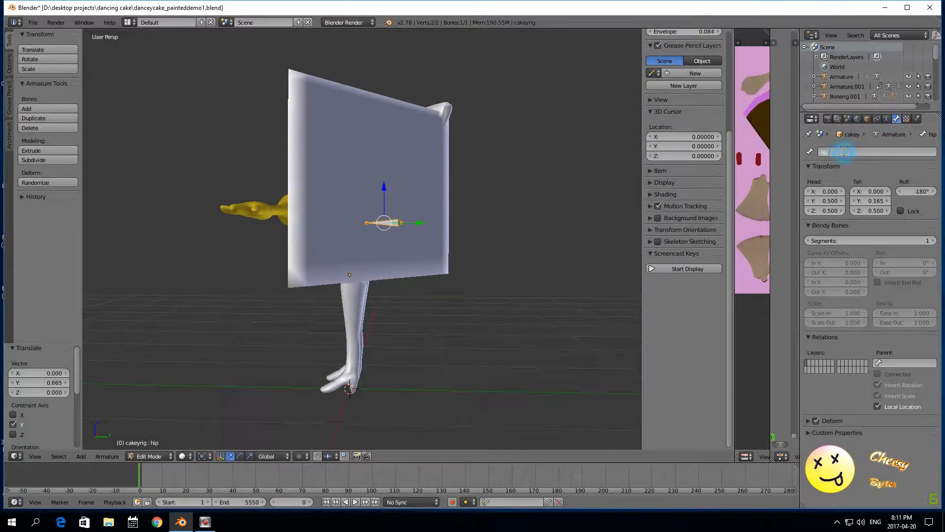
type("hips")
key("Return")
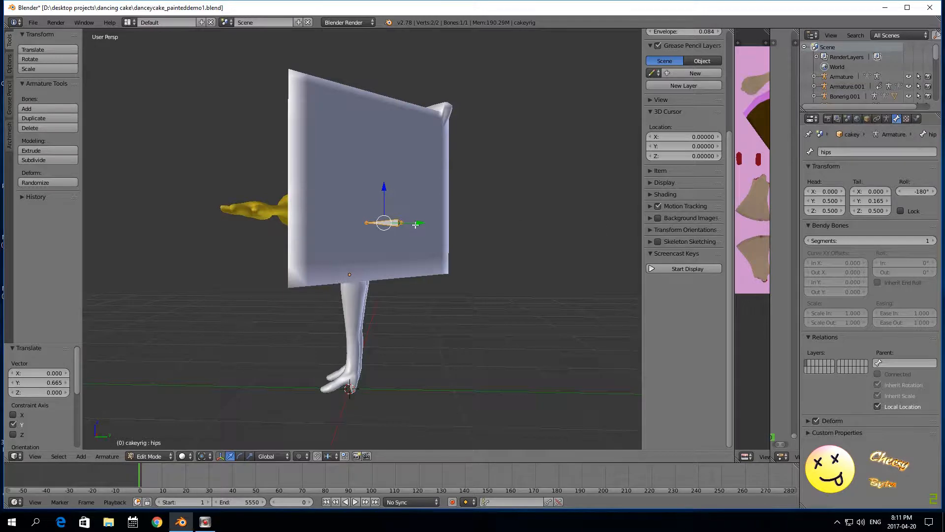
Move the hips bone -0.525 along Z and -0.321 along Y so it sits at the cake's lower edge above the legs.
left_click_drag(384, 191, 381, 246)
scroll(357, 260, "up", 3)
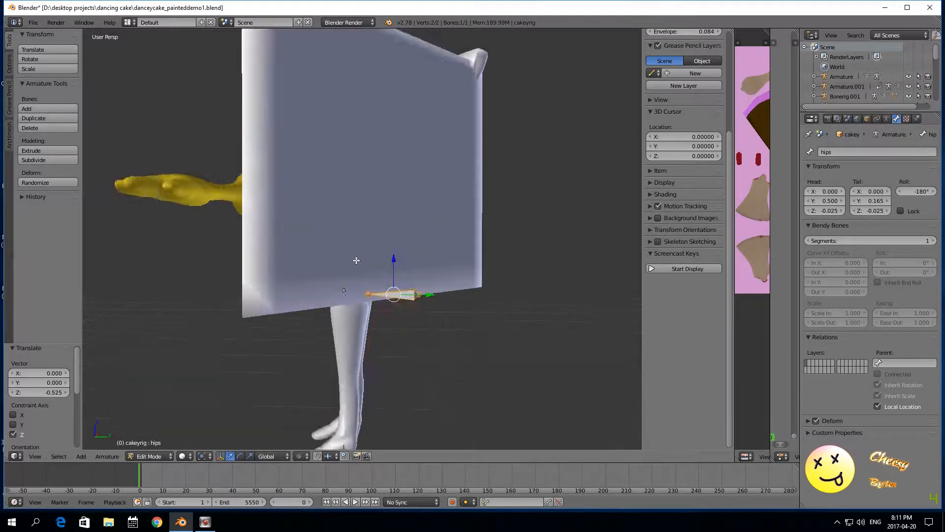
left_click_drag(422, 303, 369, 307)
Shorten the hips bone by moving its tip 0.159 along the Y axis.
middle_click_drag(202, 331, 350, 305)
right_click(351, 304)
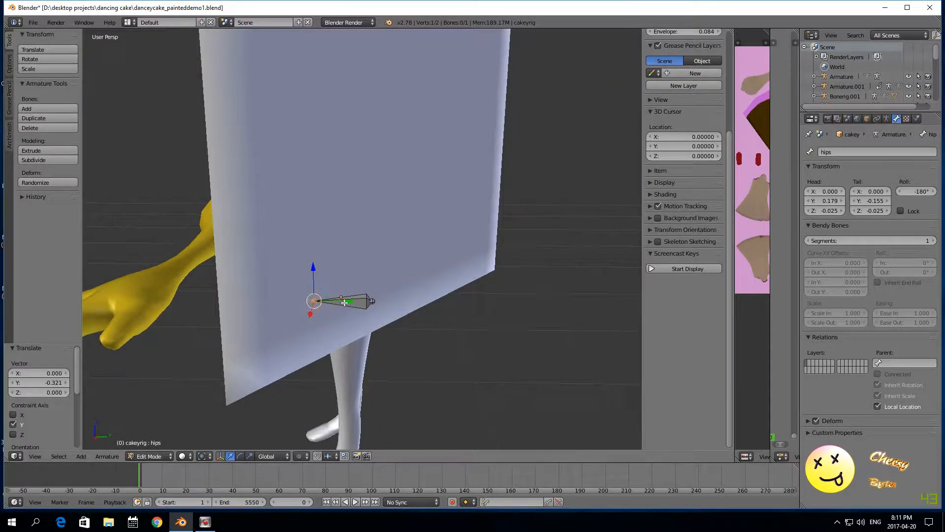
key("g")
key("y")
left_click(367, 302)
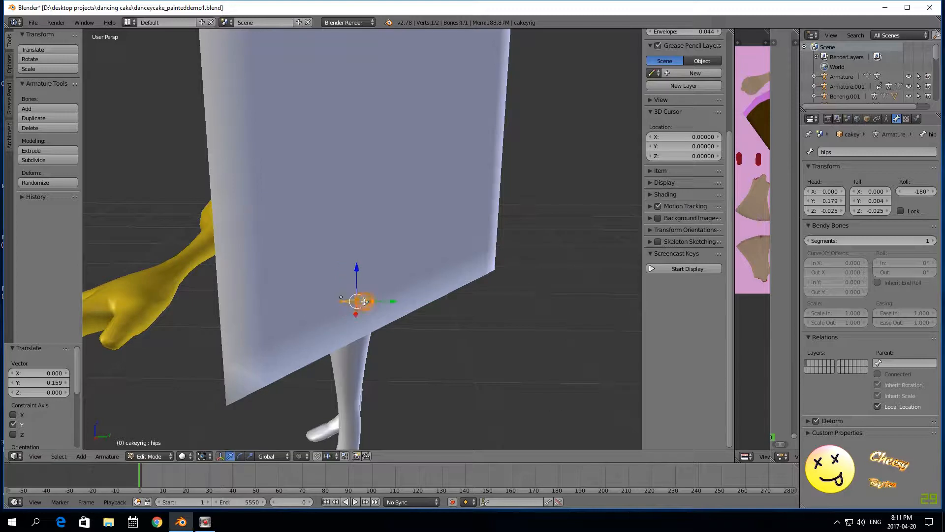
Duplicate the hips bone in place and raise the copy 0.069 along the Z axis.
key("shift+d")
right_click(337, 320)
right_click(342, 300)
right_click(346, 302)
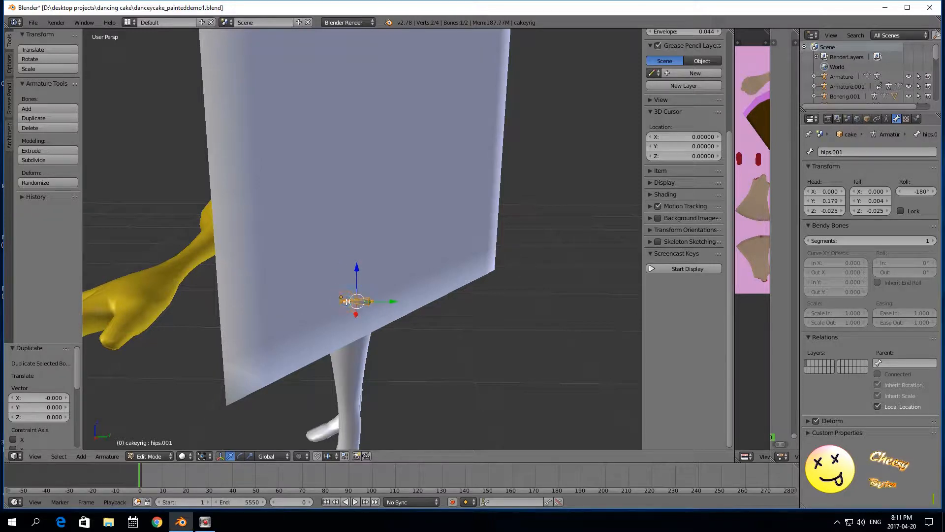
left_click_drag(355, 272, 356, 273)
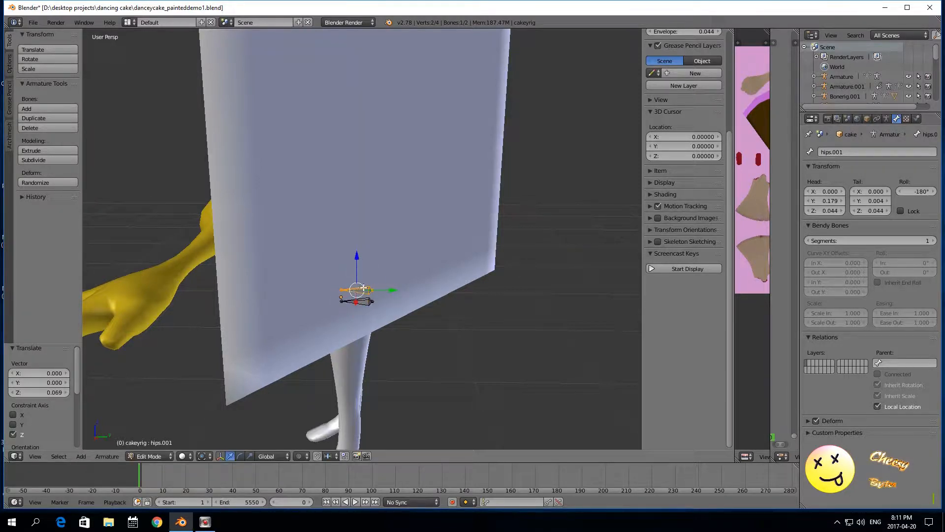
Slope the duplicated bone by lowering its head 0.081 along Z and moving its tip -0.039 along Y.
right_click(371, 290)
left_click_drag(369, 257, 370, 271)
right_click(340, 290, "shift")
right_click(340, 288)
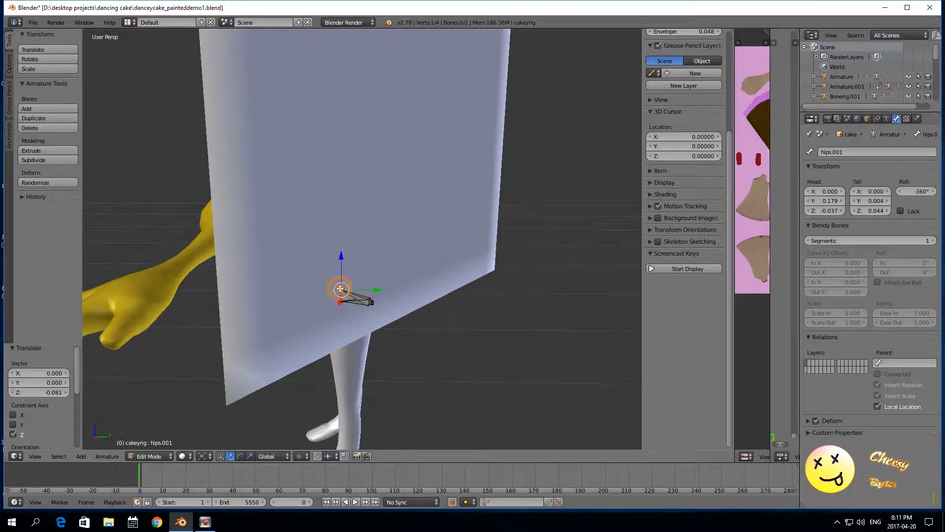
left_click_drag(369, 289, 363, 289)
Rename the sloped duplicate bone "pelvis" and set its roll to 0°.
right_click(359, 298)
right_click(349, 305)
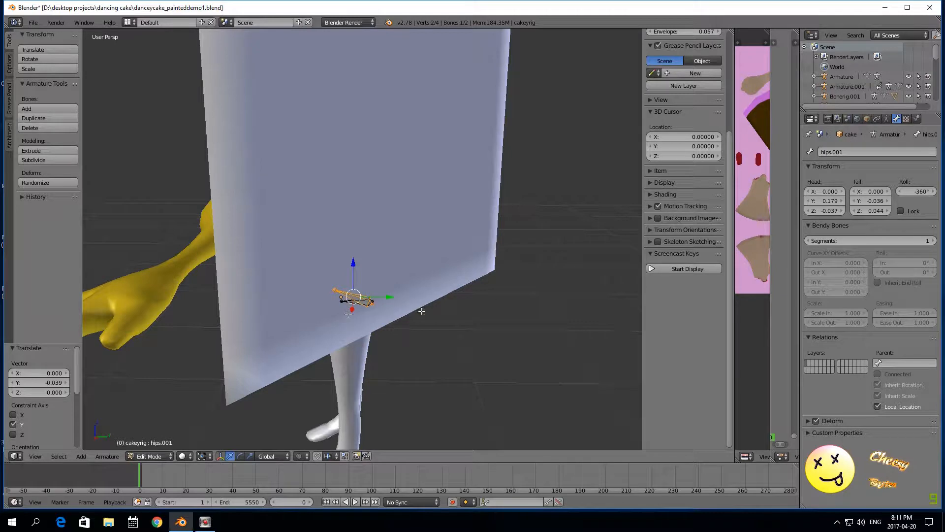
type("p")
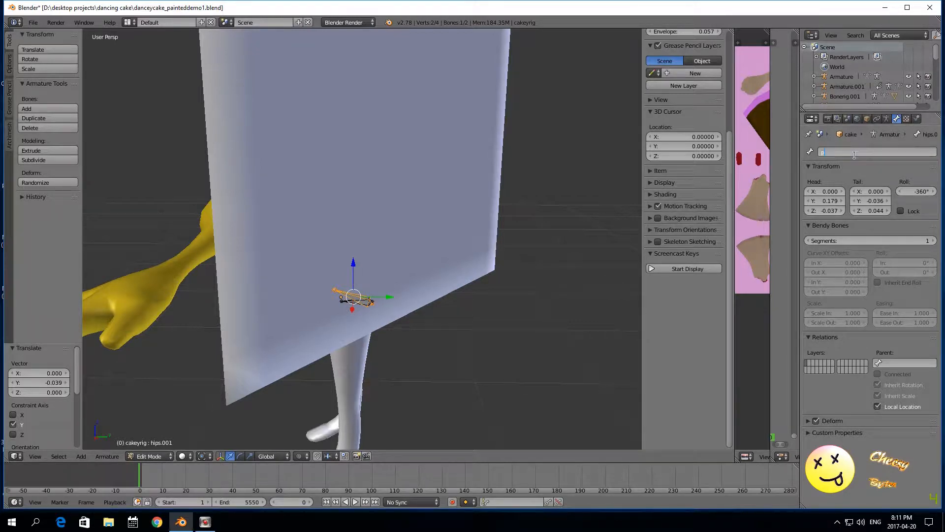
type("elvis")
key("Return")
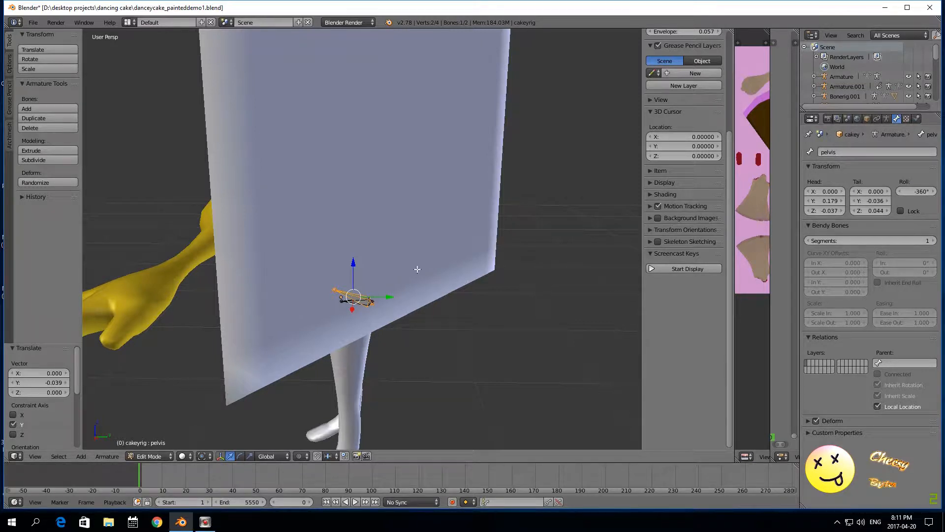
left_click(924, 192)
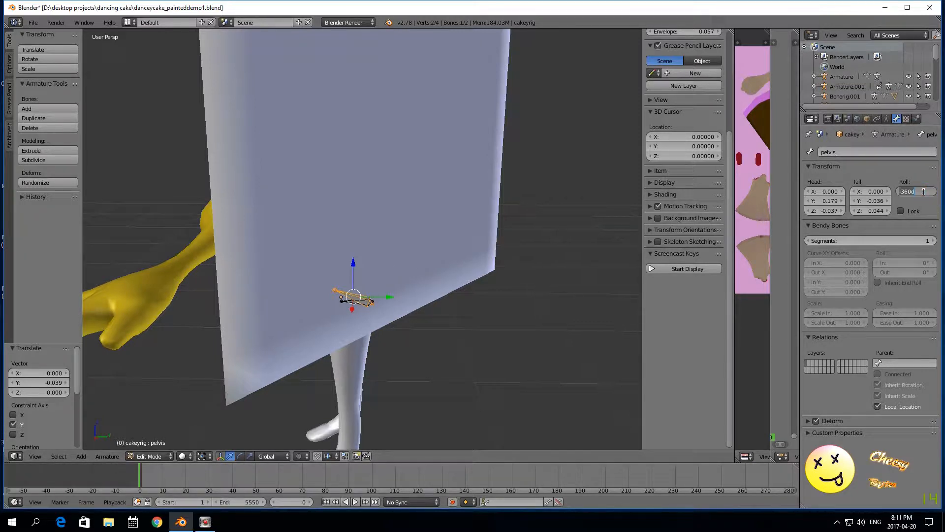
key("Return")
Duplicate the hips bone and move the copy 0.282 along the X axis, over the character's left leg.
right_click(354, 298)
mouse_move(354, 298)
middle_mouse_down()
mouse_move(302, 367)
mouse_move(350, 354)
mouse_move(373, 331)
mouse_move(365, 295)
middle_mouse_up()
right_click(369, 293)
right_click(365, 294)
key("shift+d")
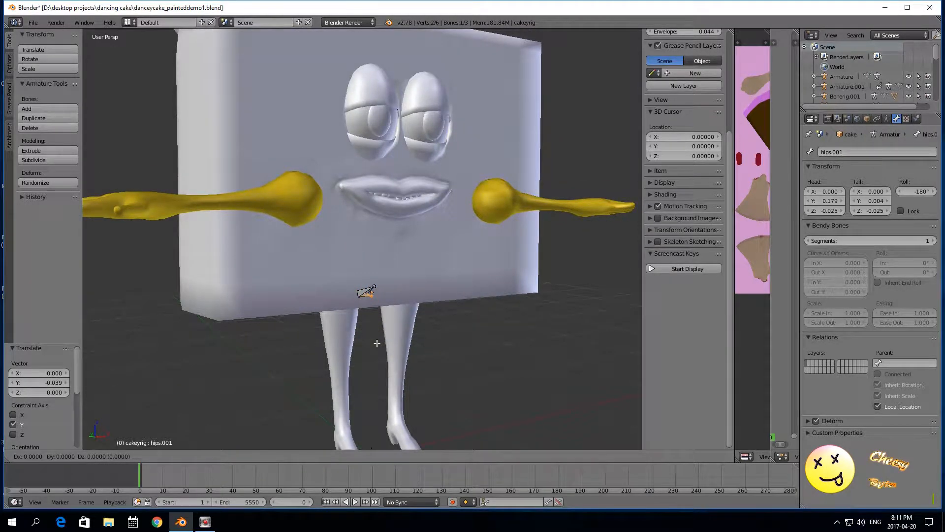
right_click(377, 342)
left_click_drag(392, 291, 426, 287)
Rename the duplicated bone above the left leg "hip_L".
middle_click_drag(425, 288, 312, 346)
left_click(832, 152)
left_click_drag(832, 152, 848, 152)
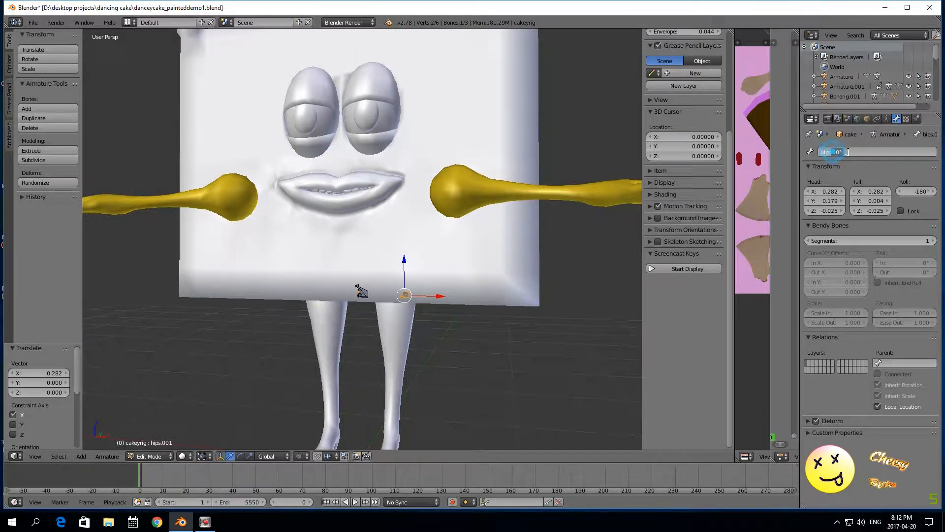
key("BackSpace")
type("_L")
key("Return")
Switch to orthographic projection and move the hip_L bone -0.043 along X to centre it over the left leg.
scroll(329, 331, "down", 2)
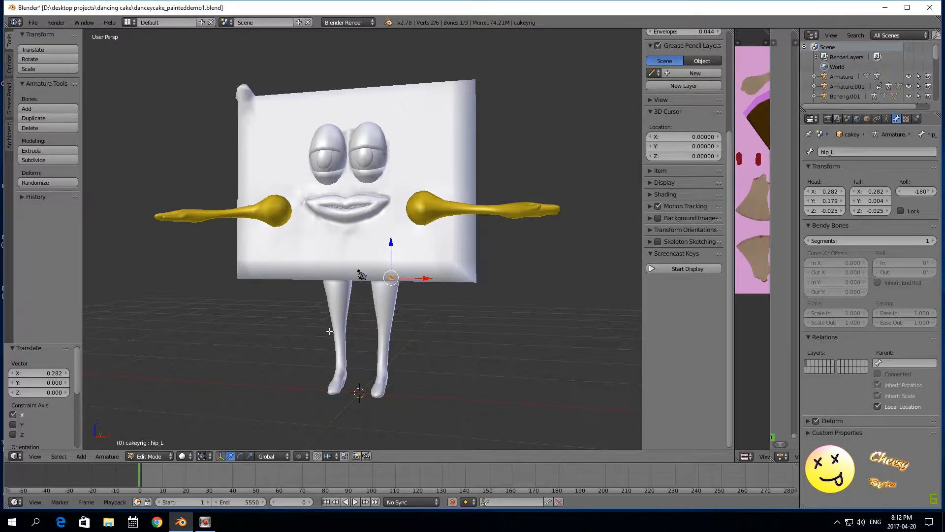
middle_click_drag(330, 331, 408, 288)
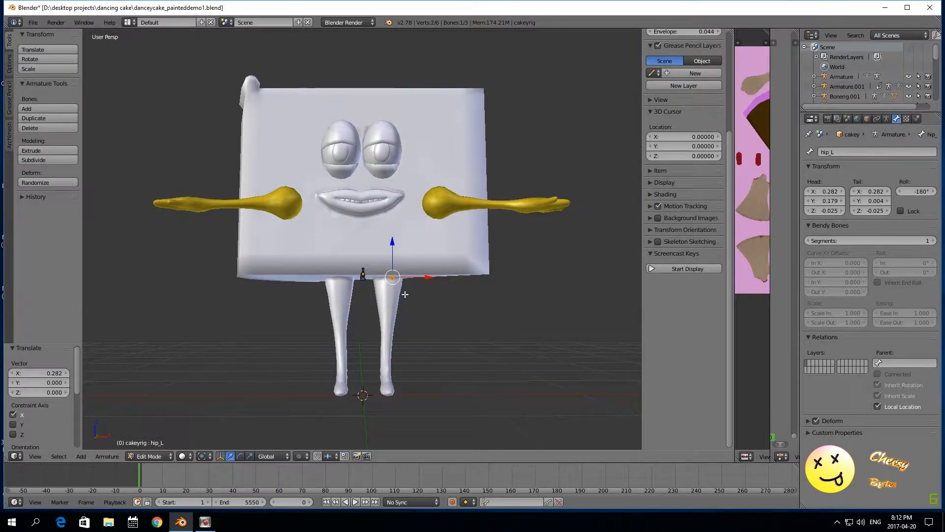
key("KP_5")
scroll(416, 290, "up", 2)
key("g")
key("x")
left_click(390, 295)
In the right side view, move all bones -0.066 along Y to line them up with the top of the leg.
right_click(399, 294)
middle_click_drag(380, 330, 305, 332)
scroll(378, 311, "down", 2)
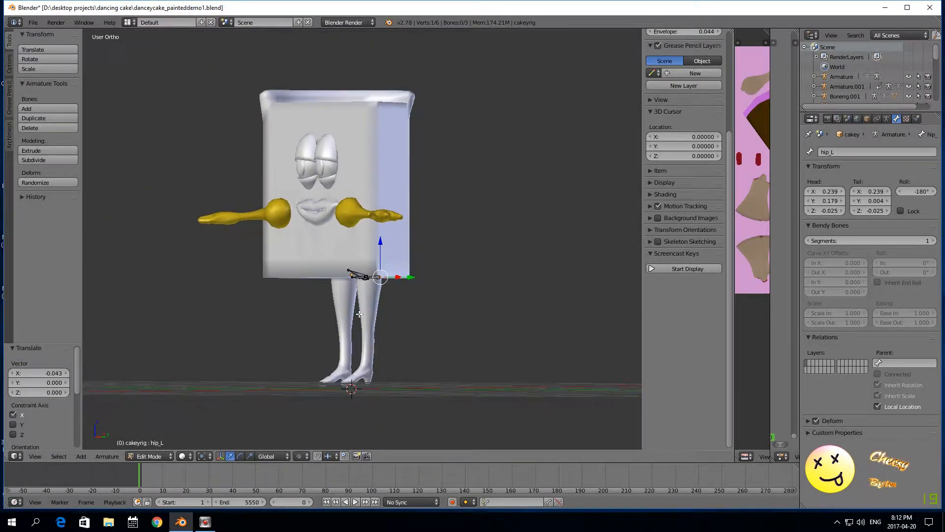
key("KP_3")
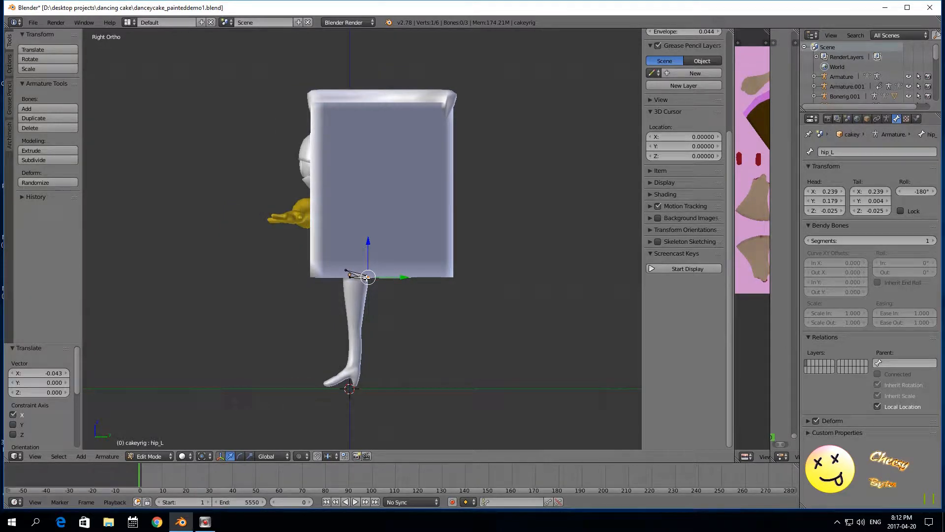
right_click(367, 277)
scroll(364, 280, "up", 2)
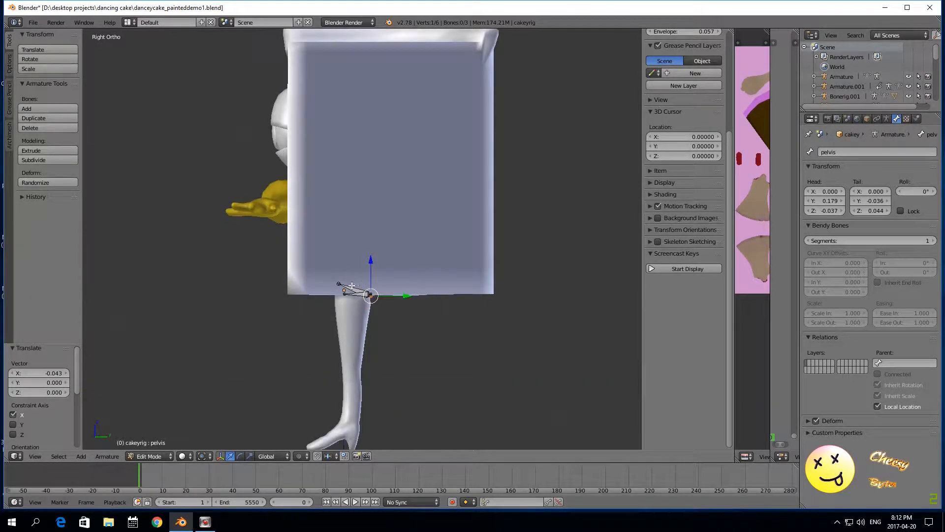
key("a")
left_click_drag(387, 288, 376, 293)
Extrude a thigh bone from the head of hip_L 0.506 downward along the Z axis.
right_click(351, 294)
right_click(356, 294)
right_click(360, 294)
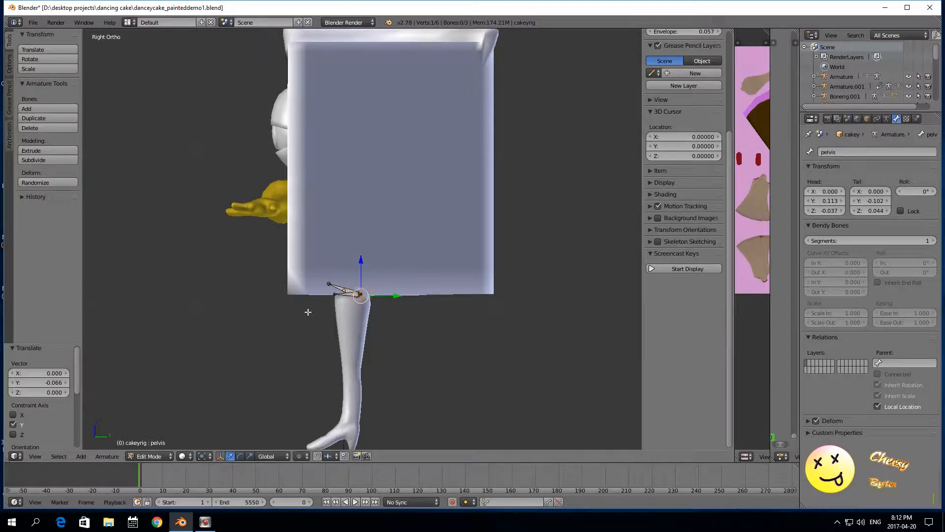
middle_click_drag(264, 325, 445, 315)
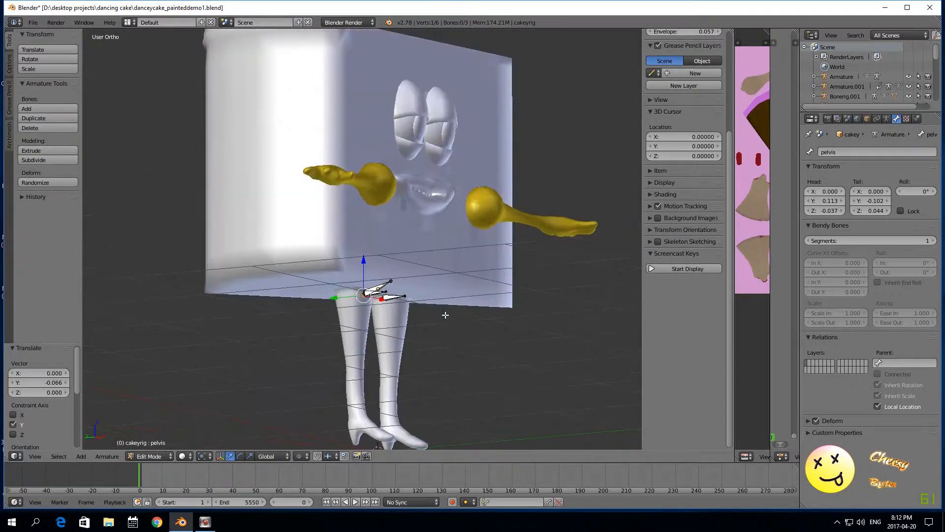
right_click(379, 300)
middle_click_drag(294, 327, 246, 345)
key("e")
key("z")
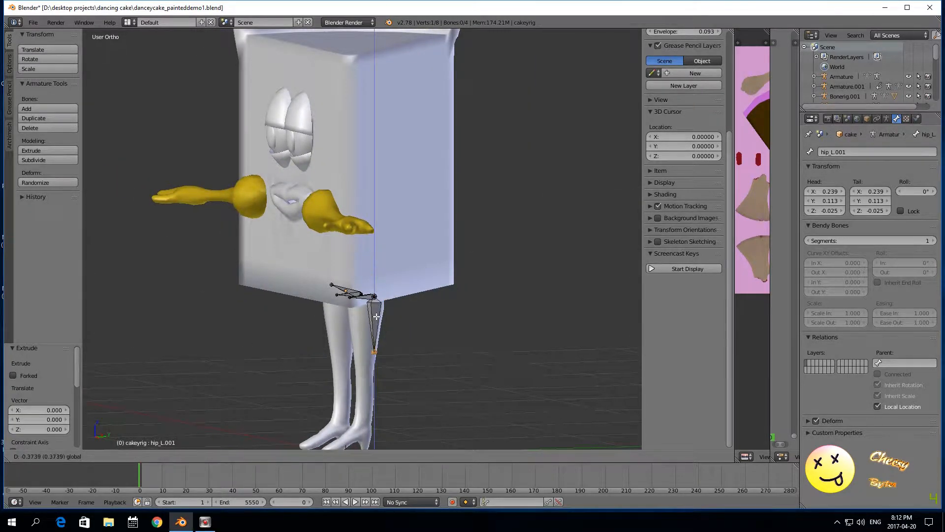
left_click(379, 344)
Rename the extruded leg bone "Thigh_L".
middle_click_drag(258, 325, 367, 325)
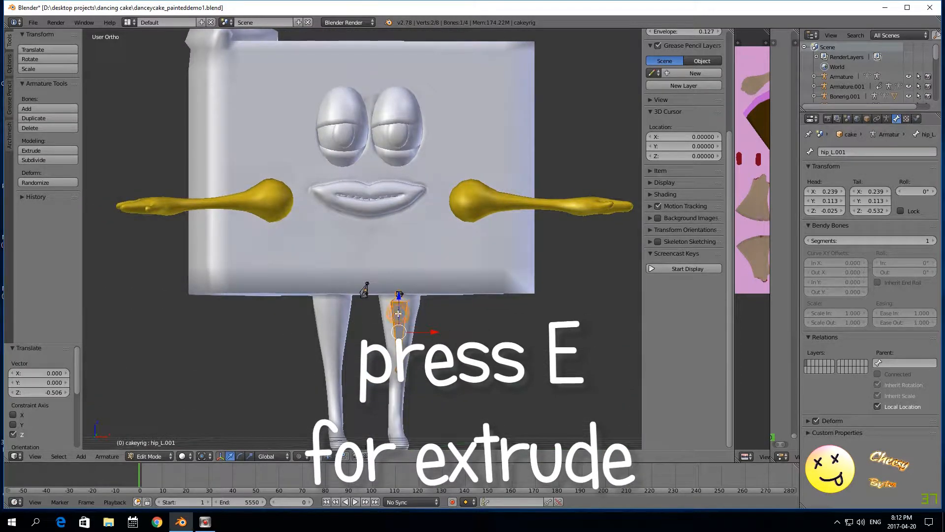
left_click(853, 149)
type("Th")
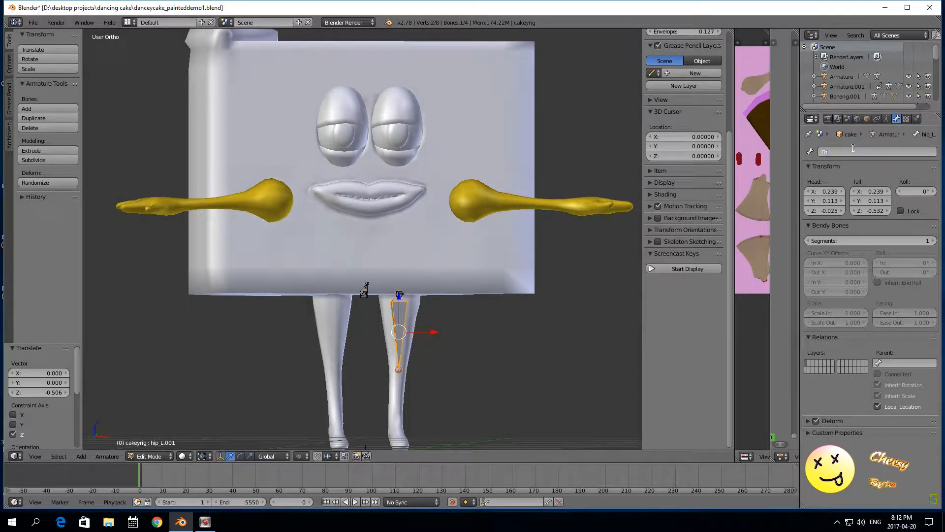
type("igh_L")
key("Return")
In the front view, shift the hip_L and Thigh_L bones along the X axis to X 0.212.
right_click(400, 368)
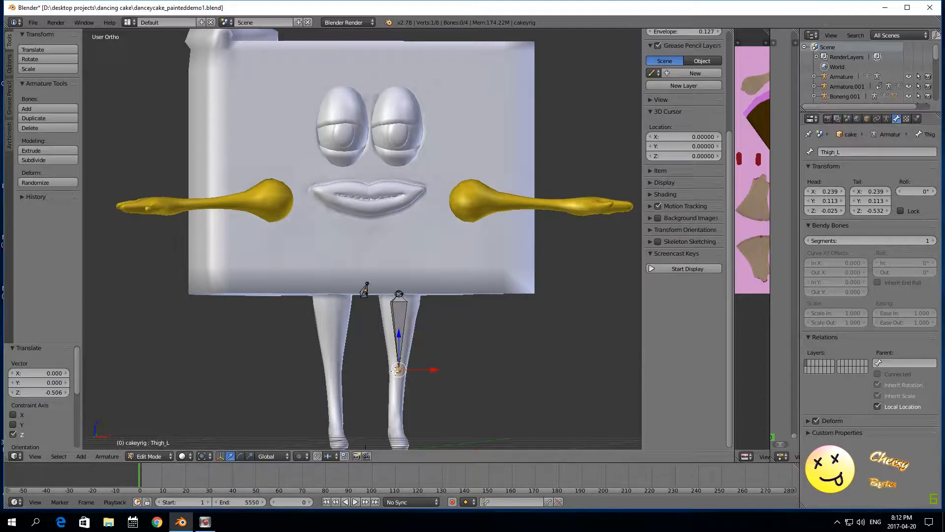
key("KP_1")
scroll(360, 374, "down", 1)
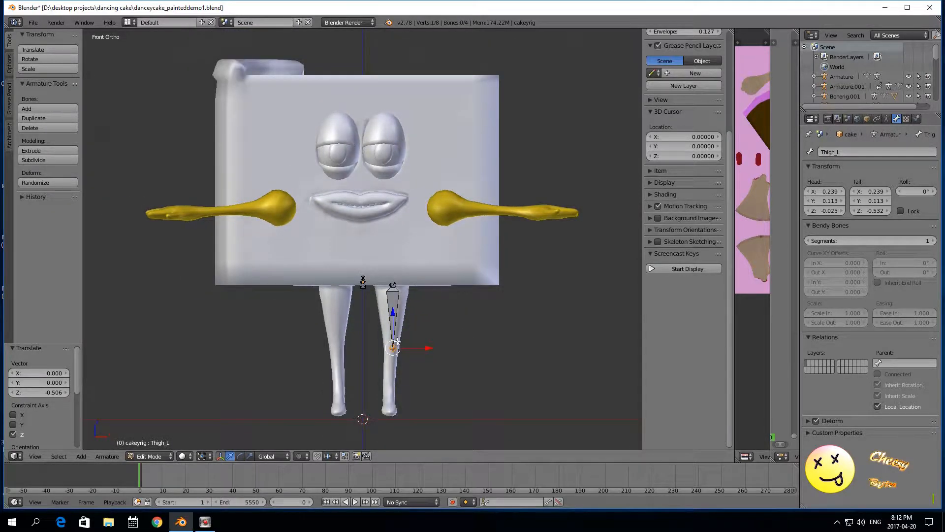
right_click(393, 323)
key("b")
left_click_drag(377, 268, 404, 302)
key("g")
key("x")
left_click(420, 316)
Lower the hip_L and Thigh_L bones 0.044 along the Z axis, into the top of the left leg.
right_click(393, 347)
key("g")
key("z")
left_click(387, 315)
right_click(388, 284)
key("b")
left_click_drag(381, 276, 399, 300)
left_click_drag(389, 255, 390, 259)
right_click(389, 289)
Move the tips of the hips and hip_L bones together 0.424 along Y so both bones point backward.
middle_click_drag(284, 341, 169, 339)
right_click(358, 288)
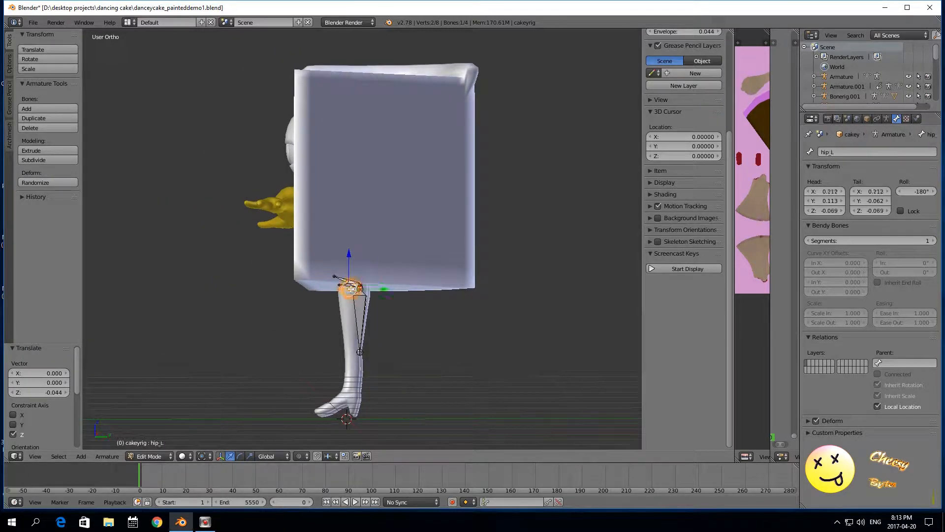
right_click(339, 277, "shift")
right_click(340, 276)
right_click(338, 287)
right_click(339, 285)
right_click(337, 288)
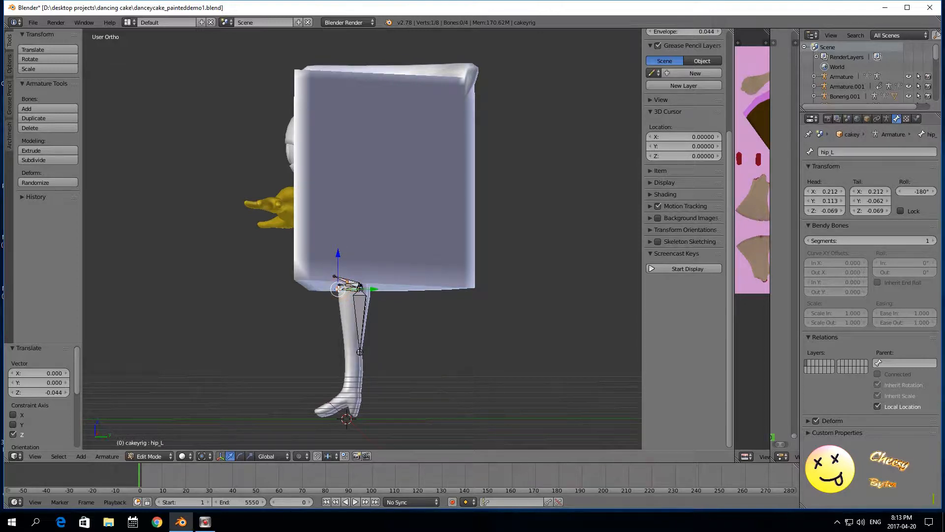
right_click(339, 285, "shift")
left_click_drag(381, 286, 430, 286)
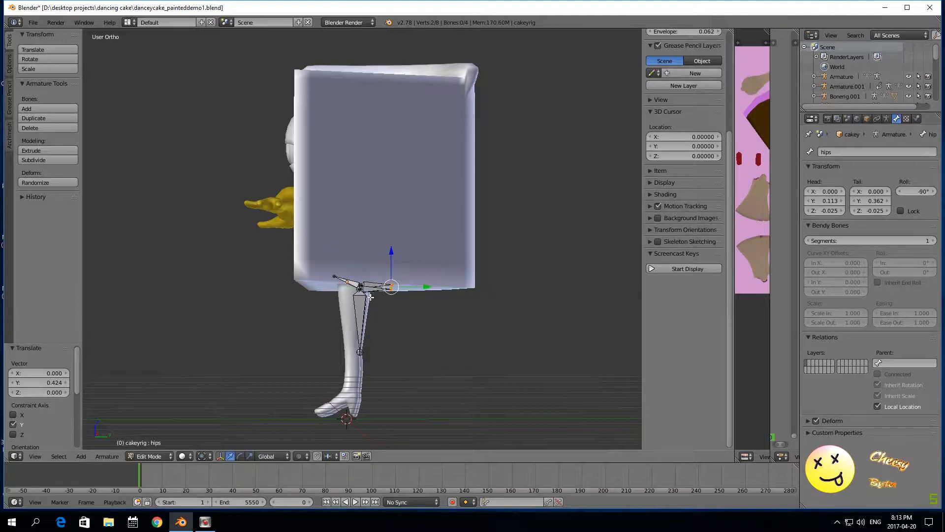
Examine the arrangement of the hip_L, Thigh_L, pelvis and hips bones from above, selecting each one.
right_click(368, 291)
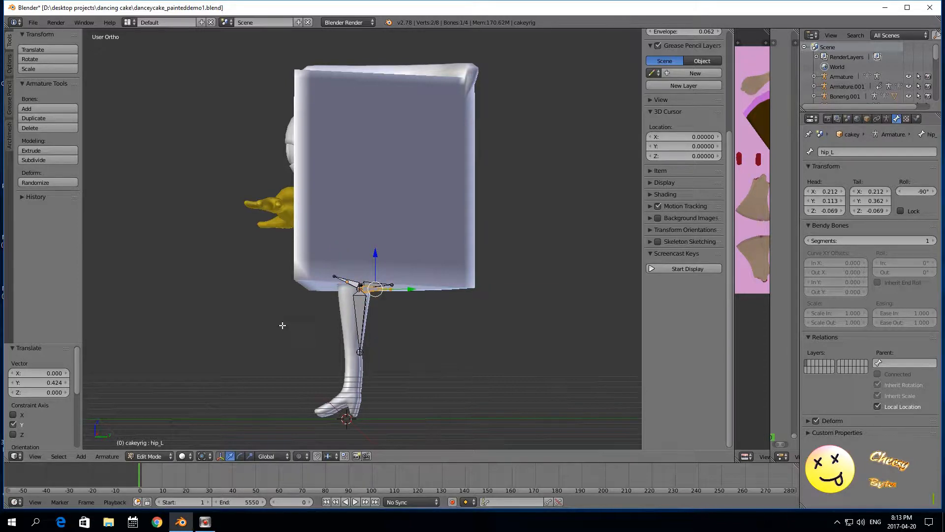
mouse_move(282, 326)
middle_mouse_down()
mouse_move(523, 321)
mouse_move(278, 332)
middle_mouse_up()
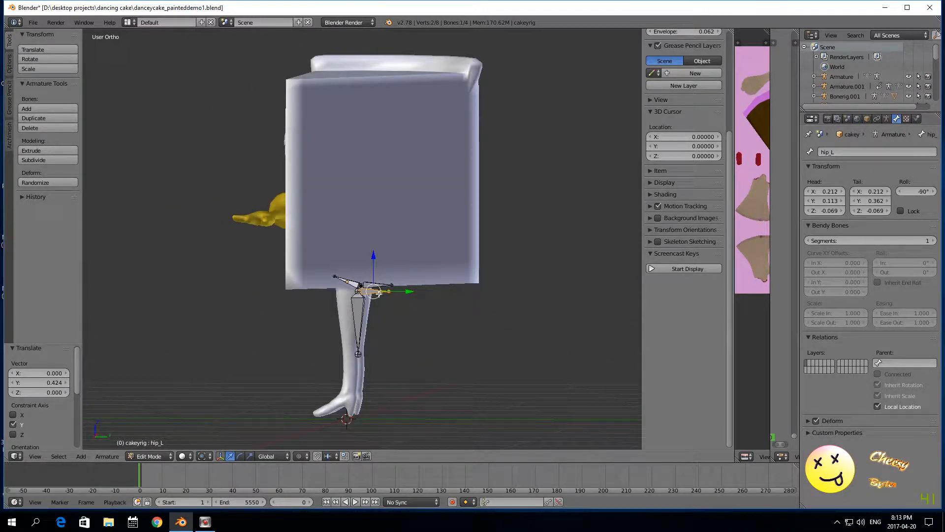
middle_click_drag(282, 323, 264, 392)
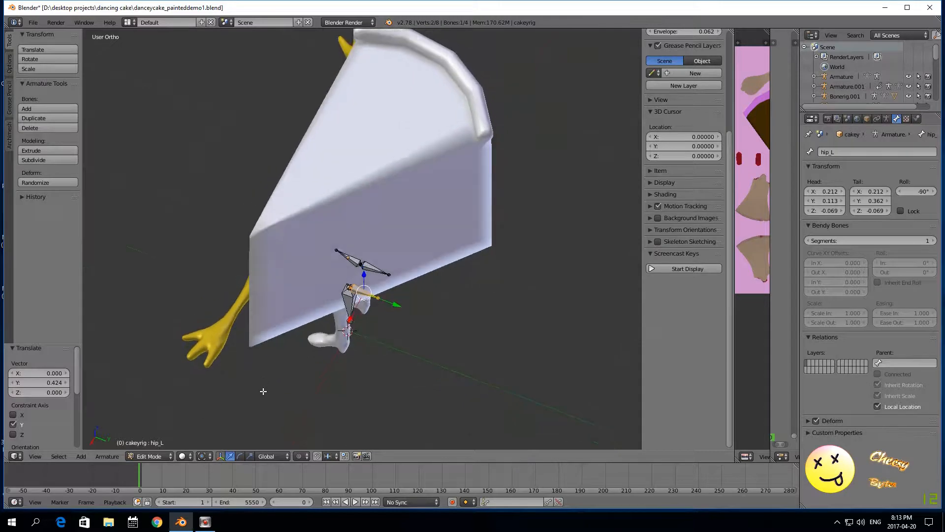
scroll(264, 391, "up", 2)
right_click(347, 316)
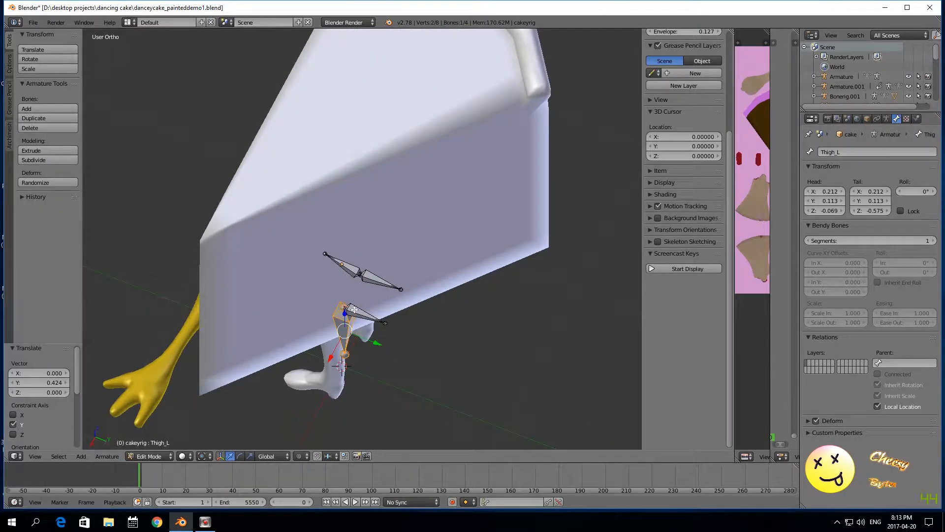
right_click(354, 310)
right_click(351, 268)
right_click(375, 277)
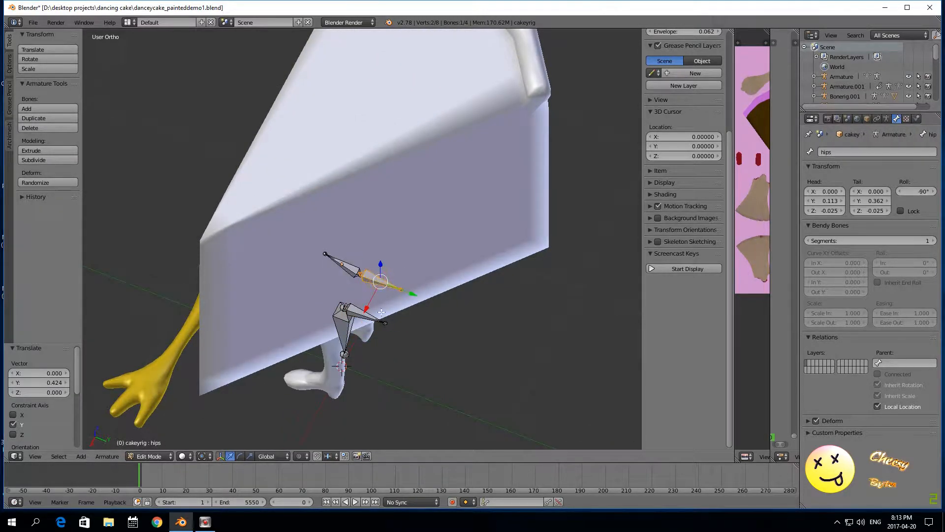
Set pelvis as the parent of the hips bone.
right_click(347, 271)
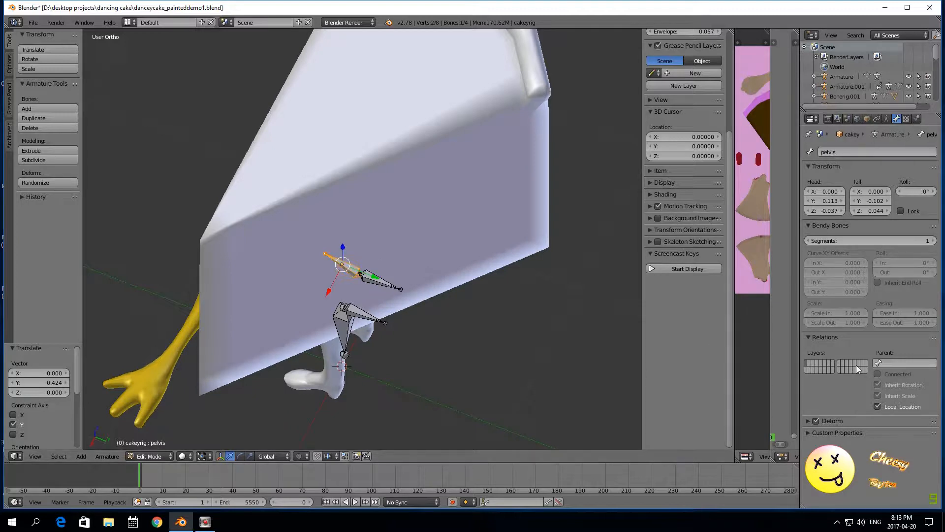
left_click(896, 363)
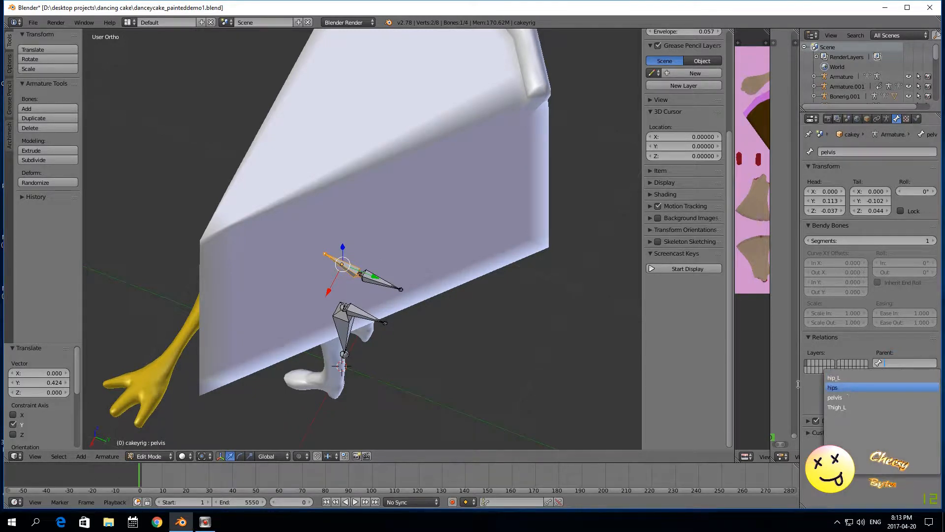
right_click(373, 284)
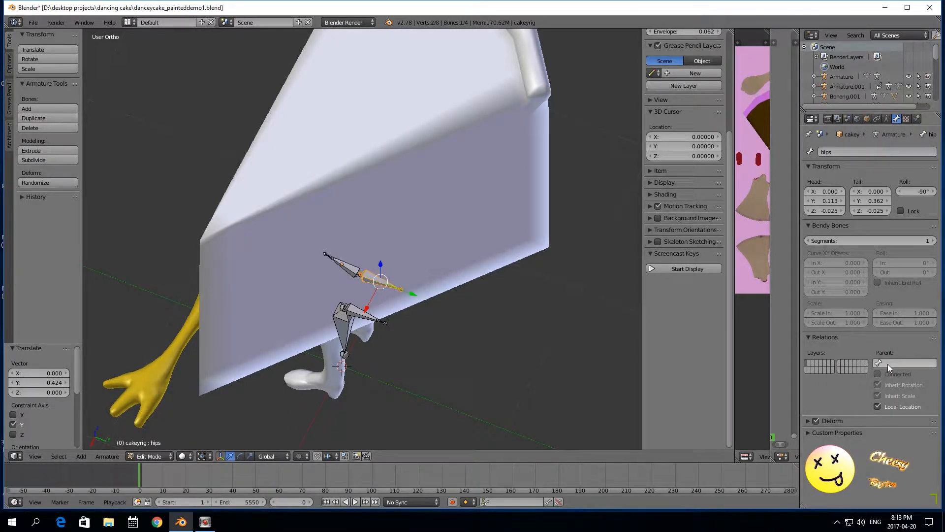
left_click(885, 364)
left_click(834, 398)
Set hips as the parent of the hip_L bone.
right_click(366, 316)
left_click(888, 362)
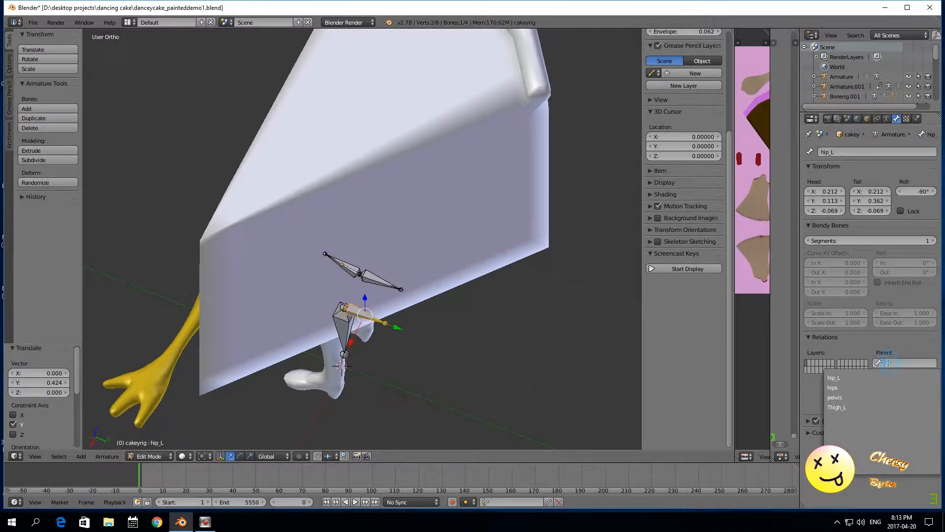
left_click(847, 390)
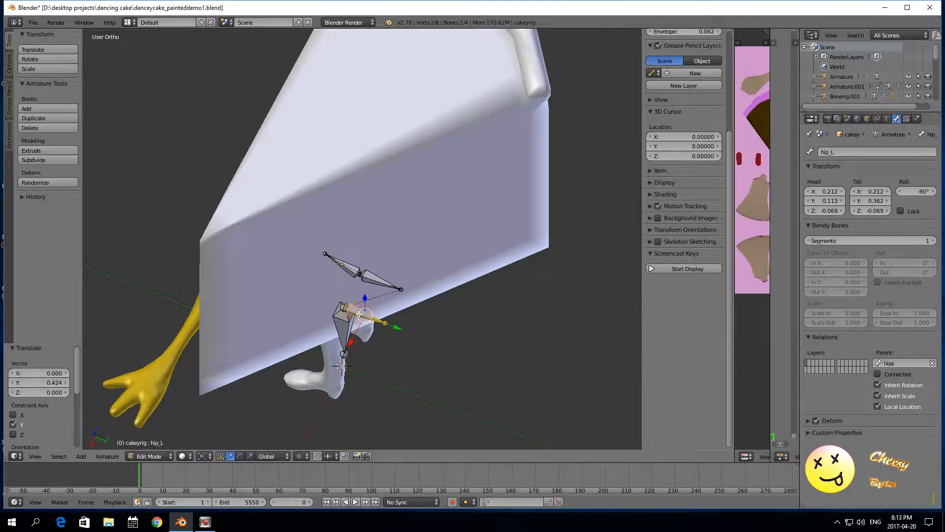
Raise the tip of the pelvis bone 0.091 along the Z axis.
right_click(349, 280)
middle_click_drag(334, 280, 326, 269)
right_click(323, 287)
left_click_drag(327, 256, 328, 241)
Set hip_L as the parent of the Thigh_L bone.
right_click(362, 291)
right_click(356, 344)
left_click(891, 362)
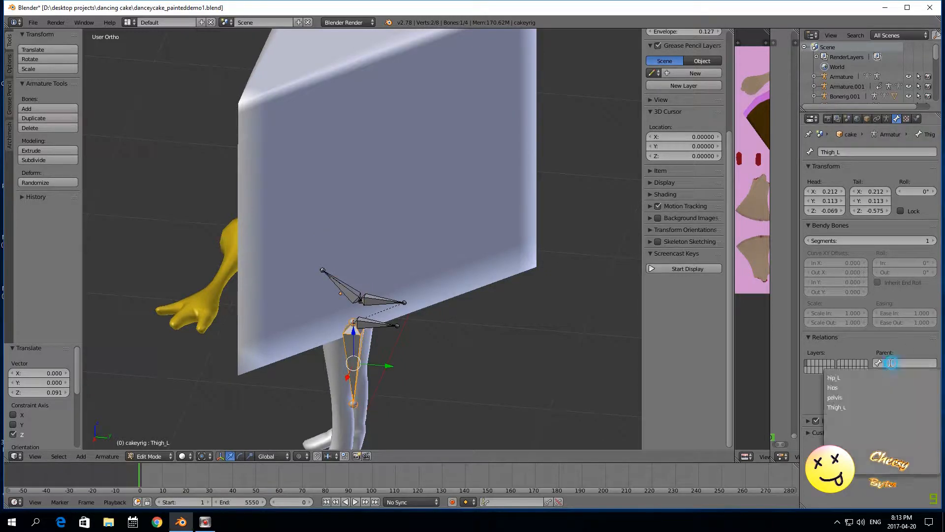
left_click(863, 377)
In the right side view, shift the Thigh_L, hip_L and hips bones together by -0.069 along Y to center them in the leg.
middle_click_drag(630, 374, 315, 342)
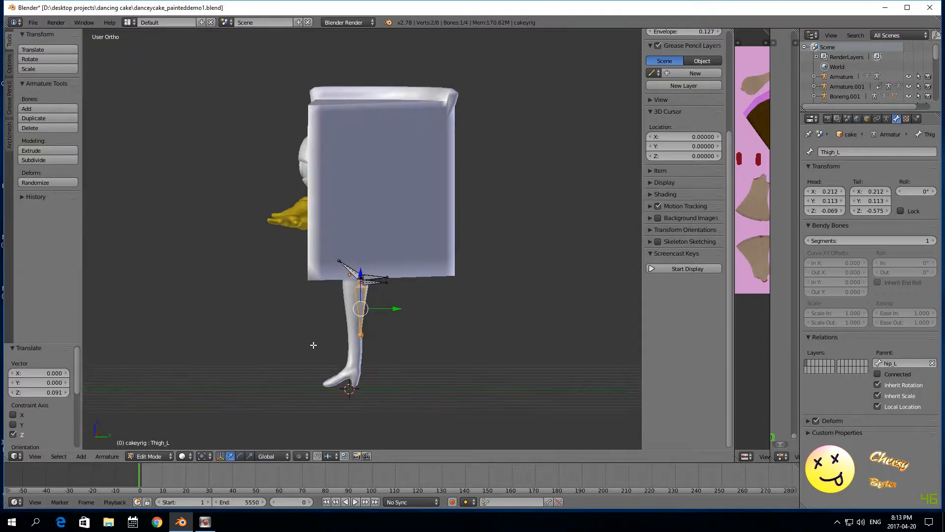
scroll(314, 343, "up", 3)
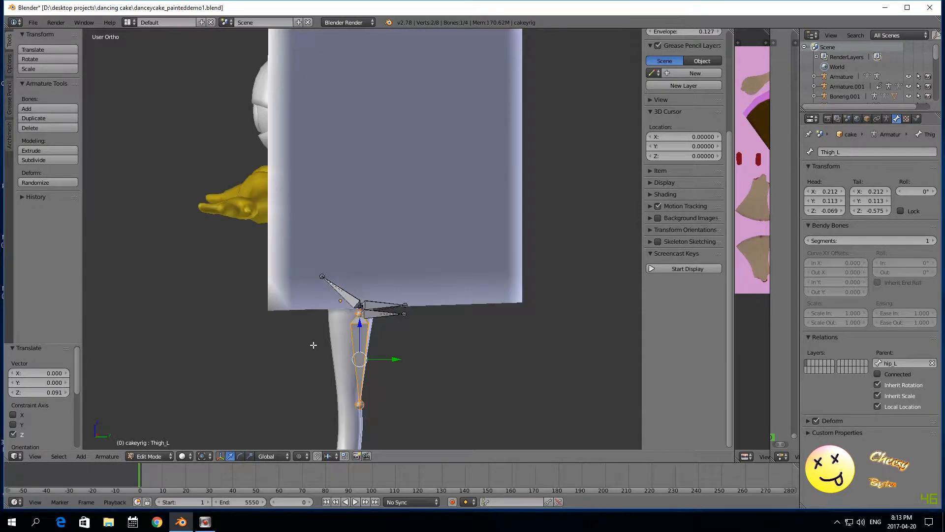
key("KP_3")
right_click(378, 309, "shift")
right_click(381, 307, "shift")
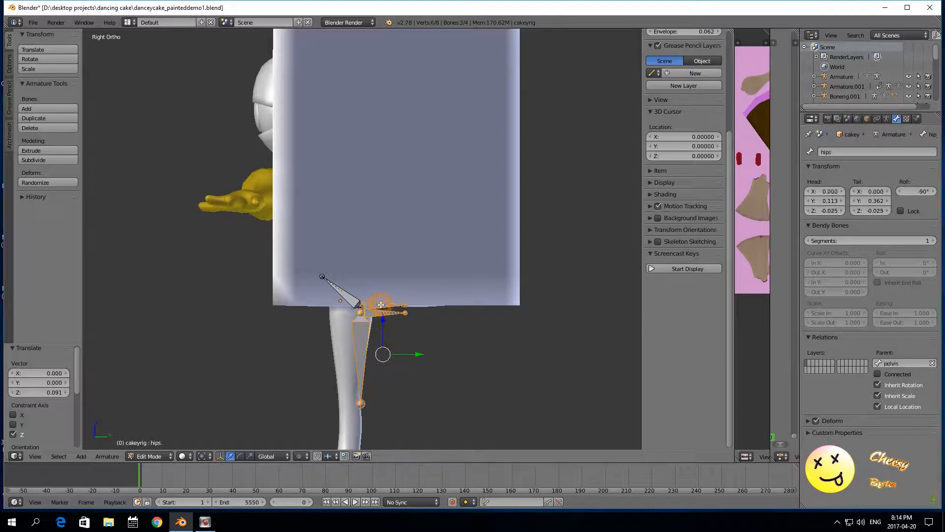
key("g")
key("y")
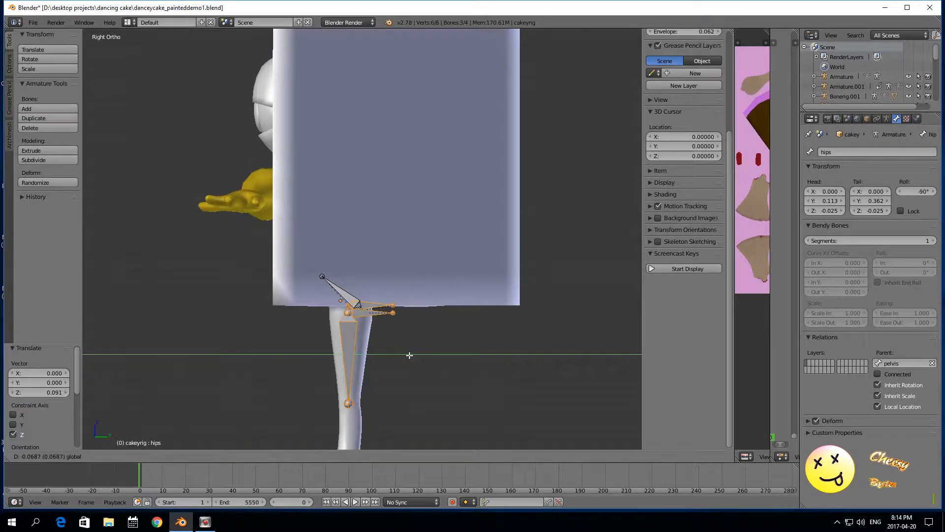
left_click(409, 355)
In the front view, shift the hip_L and Thigh_L bones together 0.007 along the X axis.
right_click(353, 401)
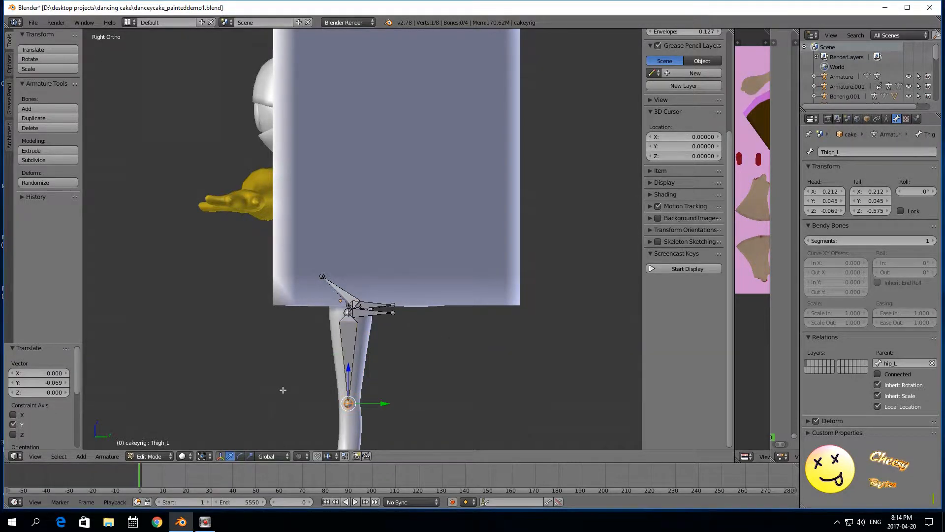
key("KP_1")
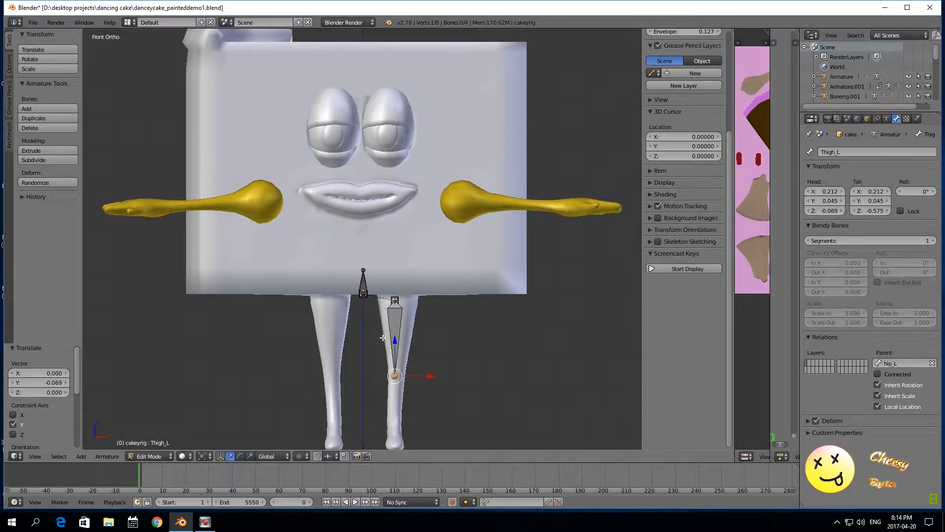
key("b")
left_click_drag(372, 292, 421, 392)
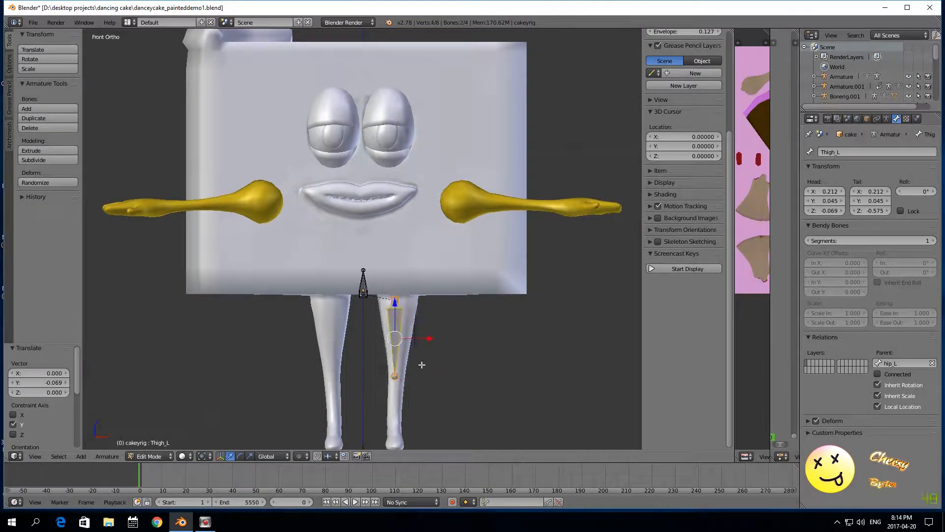
left_click_drag(426, 340, 426, 340)
Extrude a lower-leg bone from the tip of Thigh_L, -0.360 along the Z axis.
right_click(395, 376)
scroll(389, 376, "down", 1)
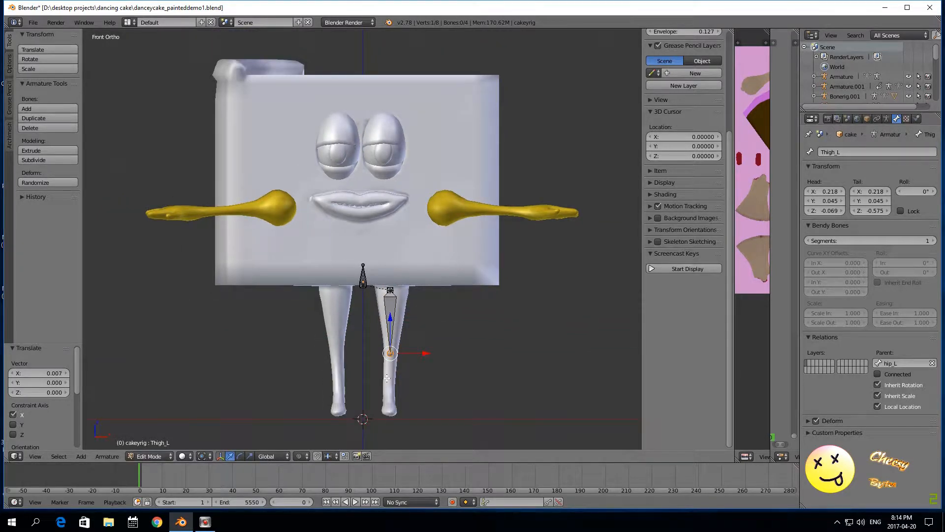
key("e")
key("z")
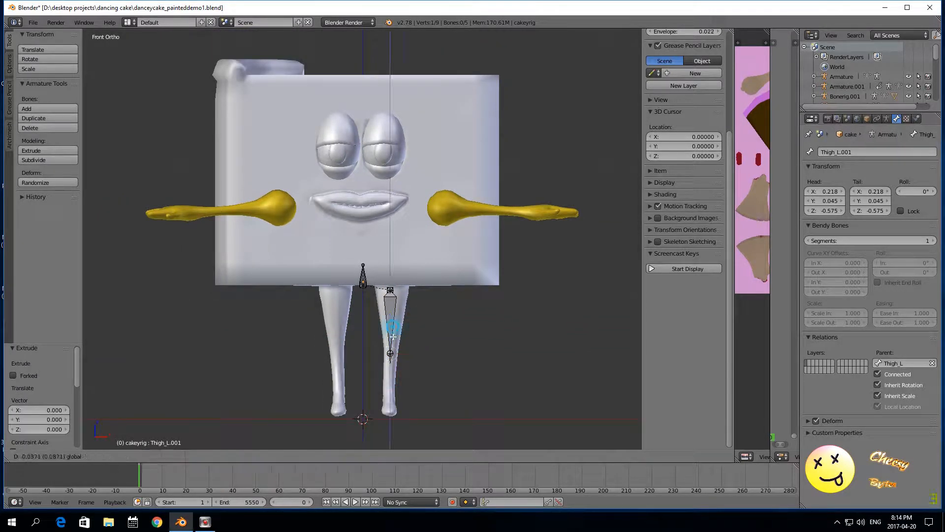
left_click(383, 367)
Rename the extruded lower-leg bone as Calf_L.
right_click(382, 366)
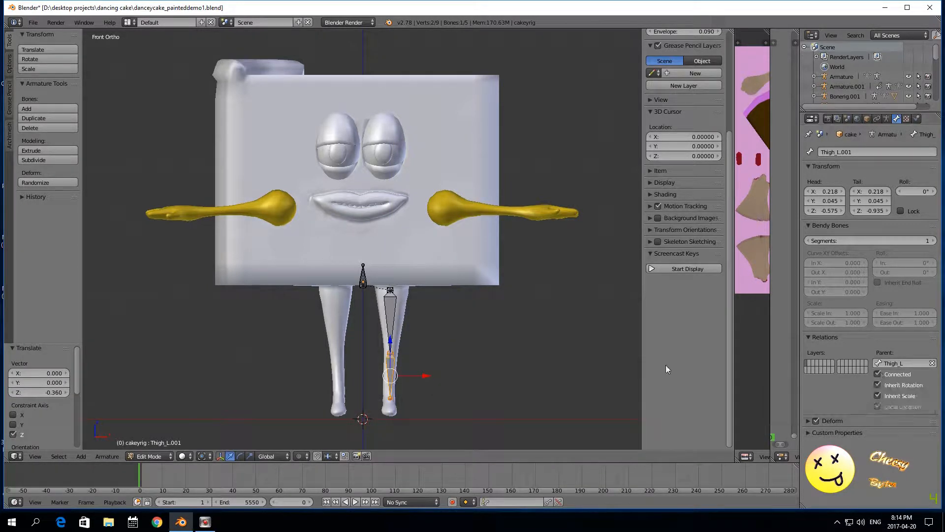
left_click(840, 152)
type("Calf_L")
key("Return")
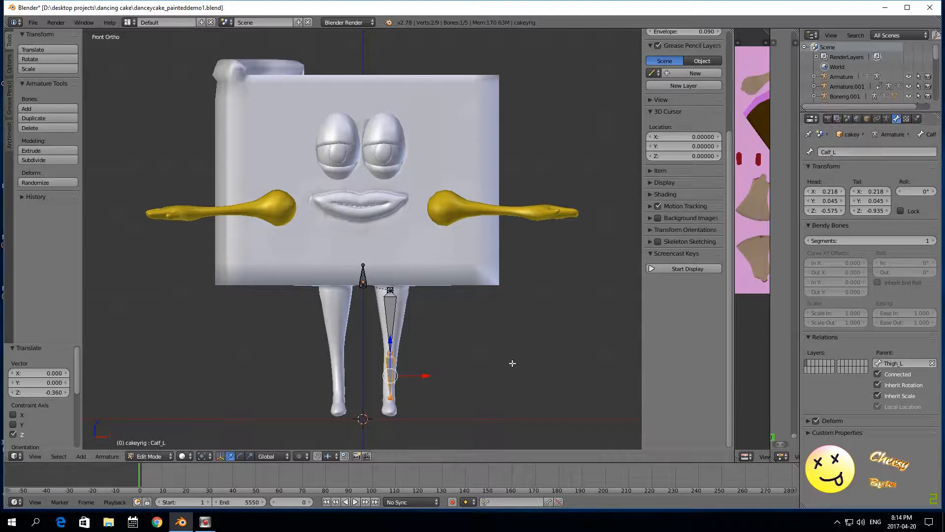
Extrude a short bone from the tip of Calf_L, -0.127 along the Z axis, down into the heel.
right_click(388, 399)
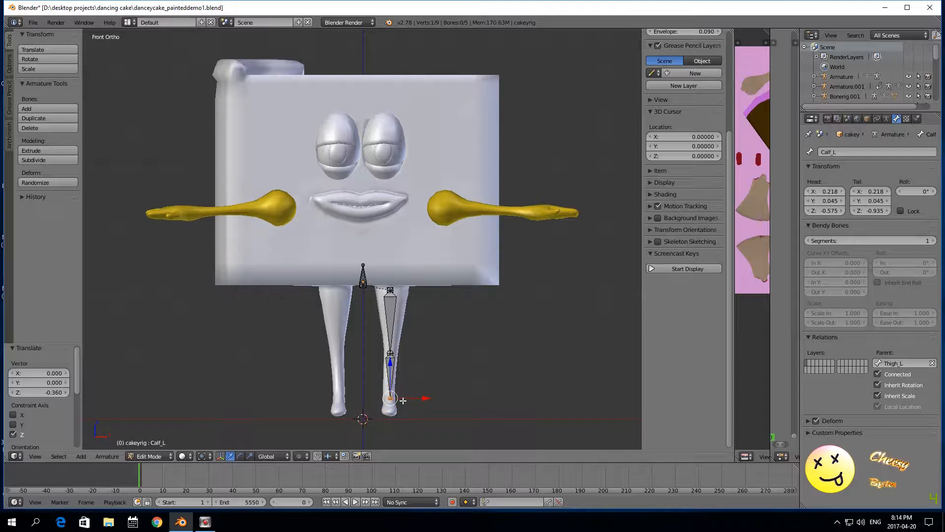
key("e")
key("z")
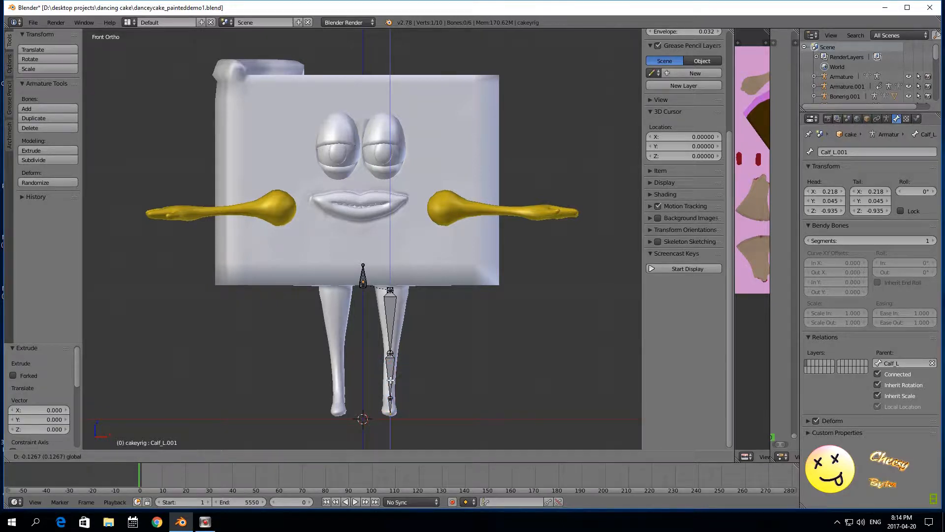
left_click(403, 415)
In the right side view, lay the short bone along the foot, with its head at Z -1.030 and its tail at Y -0.118, Z -1.034.
key("KP_3")
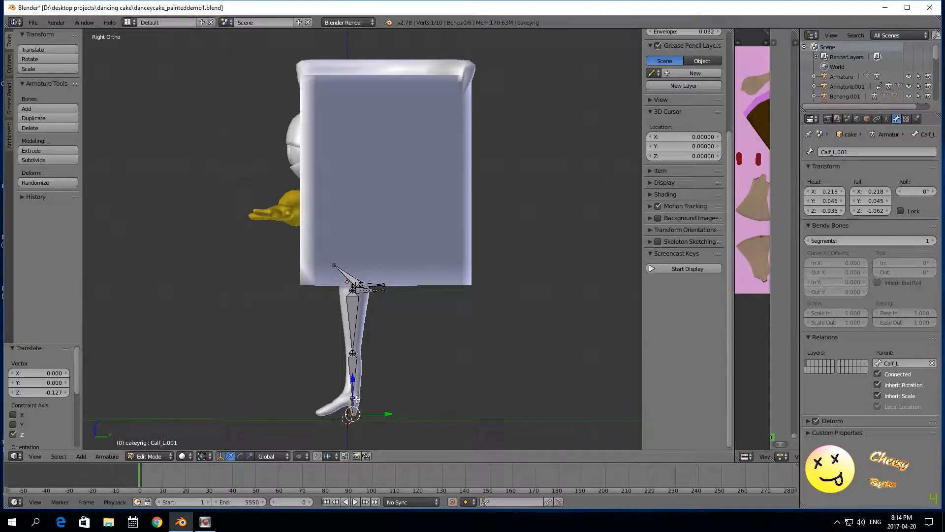
left_click_drag(380, 410, 355, 410)
left_click_drag(325, 379, 367, 408)
key("z")
right_click(353, 397)
right_click(327, 410)
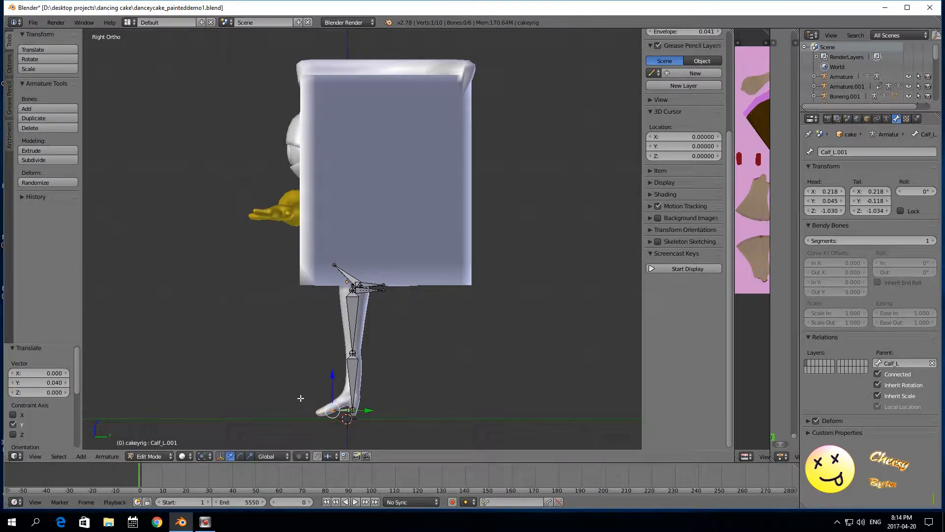
Extrude a toe bone from the tip of the foot bone, -0.223 along the Y axis.
scroll(282, 375, "up", 3)
scroll(283, 376, "down", 4)
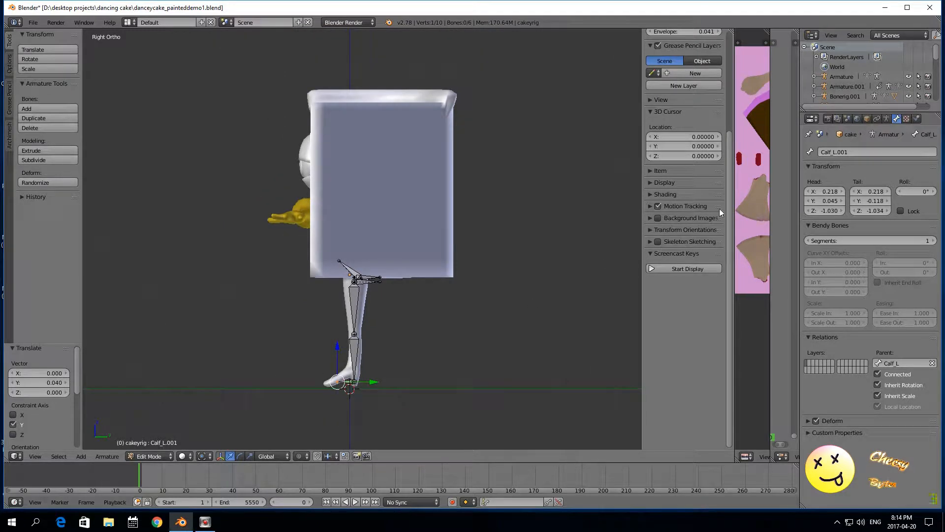
left_click(840, 153)
left_click(296, 377)
key("e")
key("y")
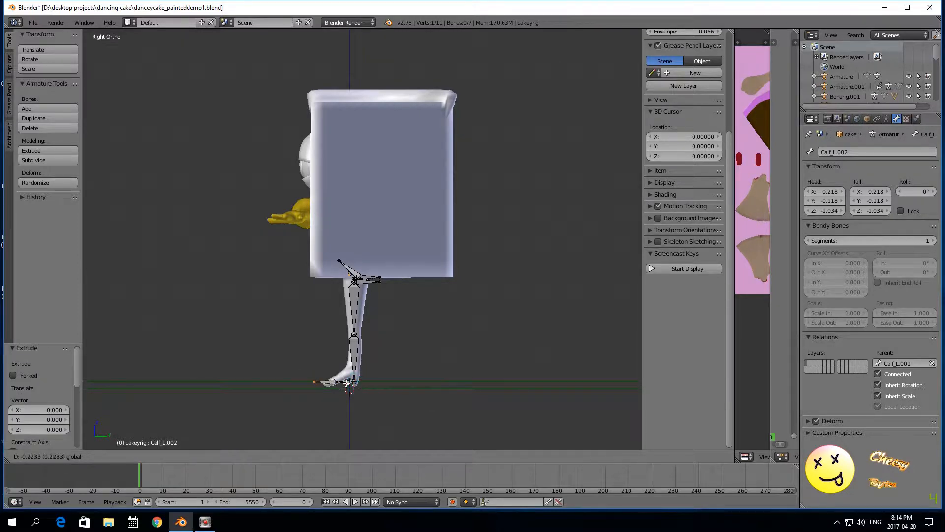
left_click(347, 383)
Rename the bone between Calf_L and the toe bone as foot_L.
right_click(348, 382)
left_click(840, 151)
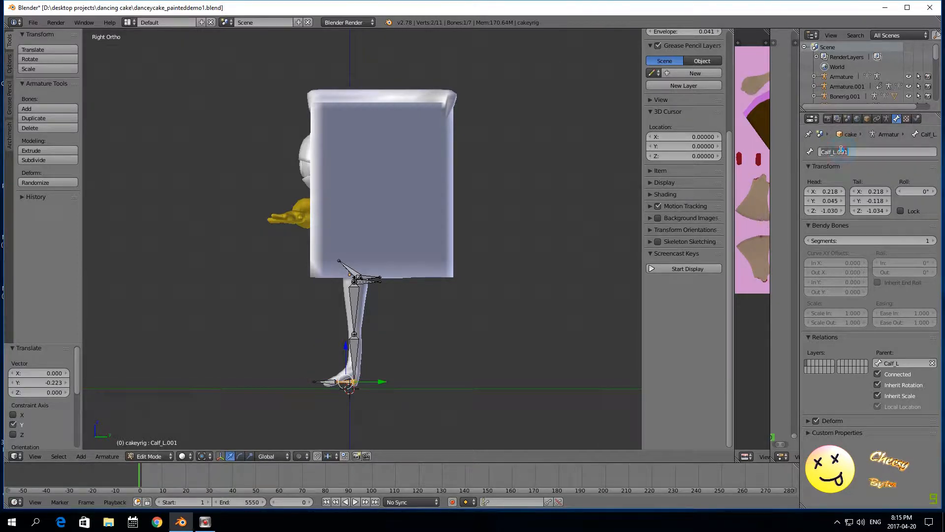
key("BackSpace")
type("foot_l")
key("Return")
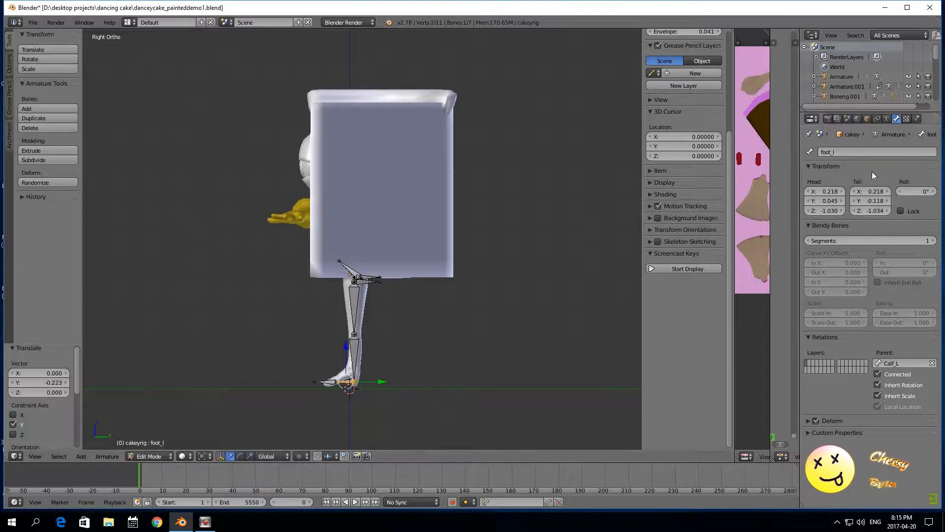
left_click(843, 152)
type("foot_L")
key("Return")
Rename the bone at the front of the foot as Toe_L.
left_click(326, 381, "ctrl")
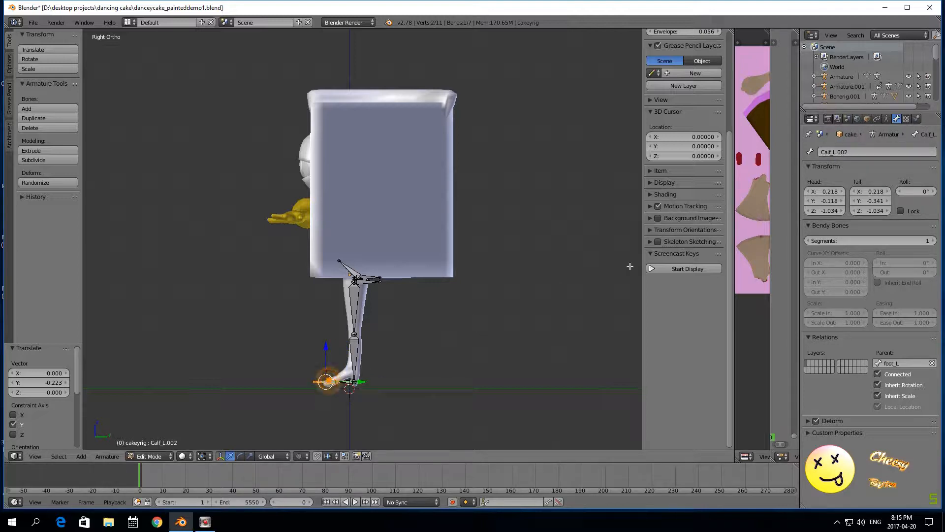
left_click(827, 152)
type("T")
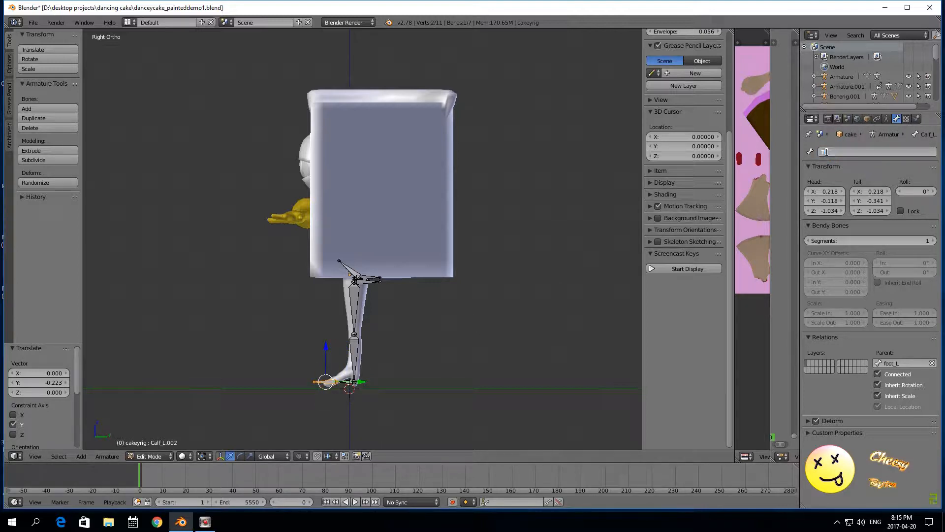
type("oe_l")
key("Return")
left_click(851, 152)
type("Toe_L")
key("Return")
Shorten the Toe_L bone by moving its tip 0.029 along the Y axis.
right_click(342, 382)
right_click(316, 382)
key("g")
key("y")
left_click(318, 380)
Duplicate the five left leg bones from hip_L to Toe_L and shift the copy -0.439 along X into the other leg.
scroll(235, 354, "down", 2)
middle_click_drag(215, 350, 384, 329)
scroll(404, 311, "up", 4)
right_click(403, 312)
scroll(404, 324, "down", 2)
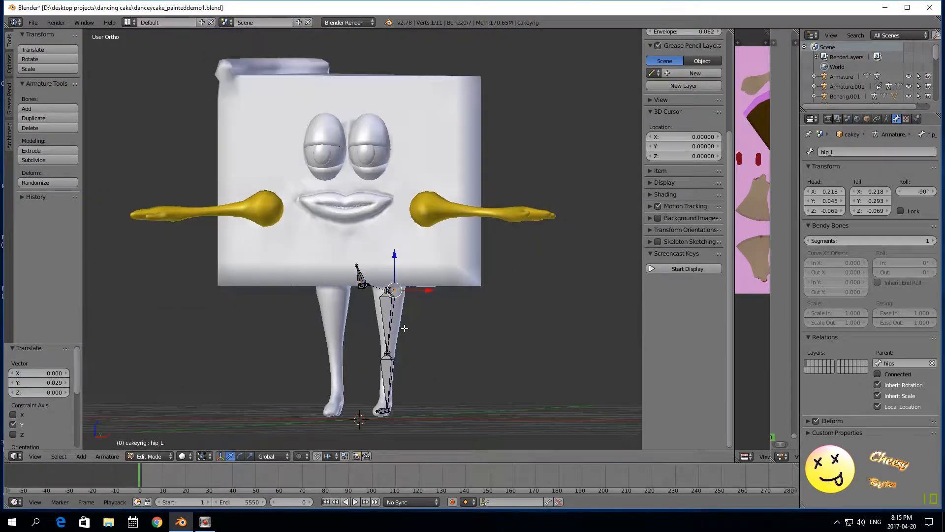
middle_click_drag(269, 350, 340, 327)
right_click(389, 281)
right_click(387, 305, "shift")
right_click(388, 346, "shift")
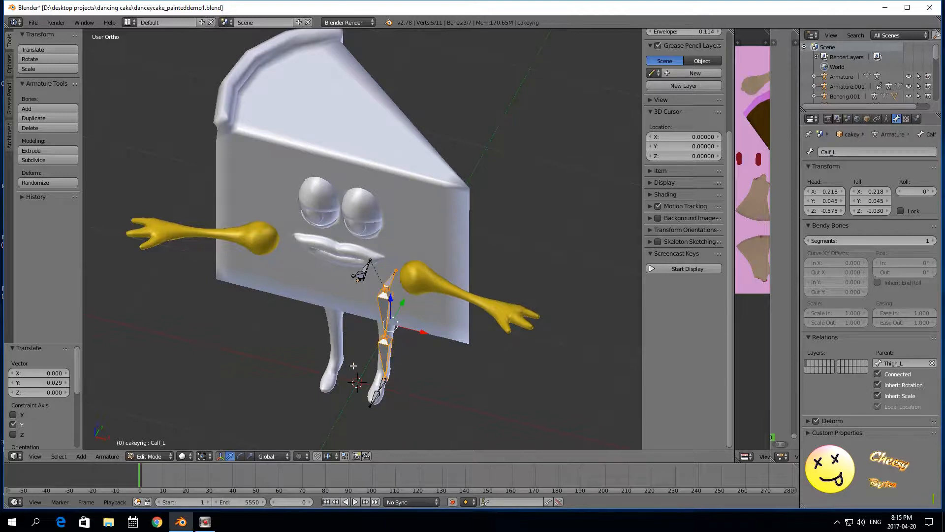
key("b")
left_click_drag(349, 366, 404, 423)
scroll(288, 395, "down", 2)
middle_click_drag(288, 396, 314, 339)
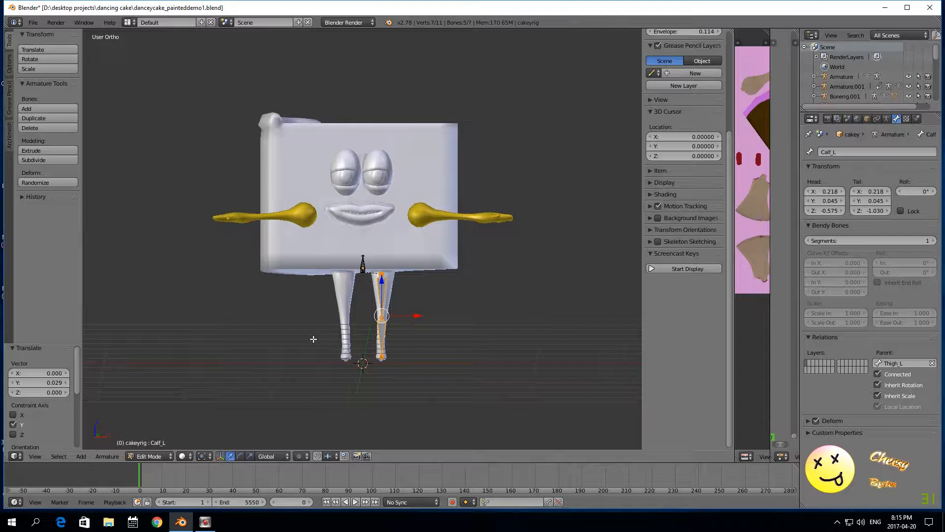
key("shift+d")
left_click(313, 339)
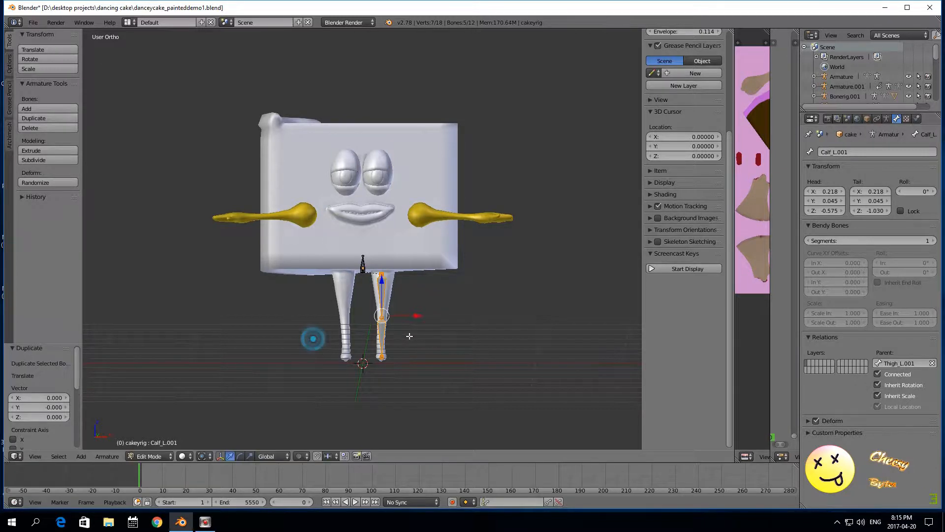
left_click_drag(412, 318, 374, 317)
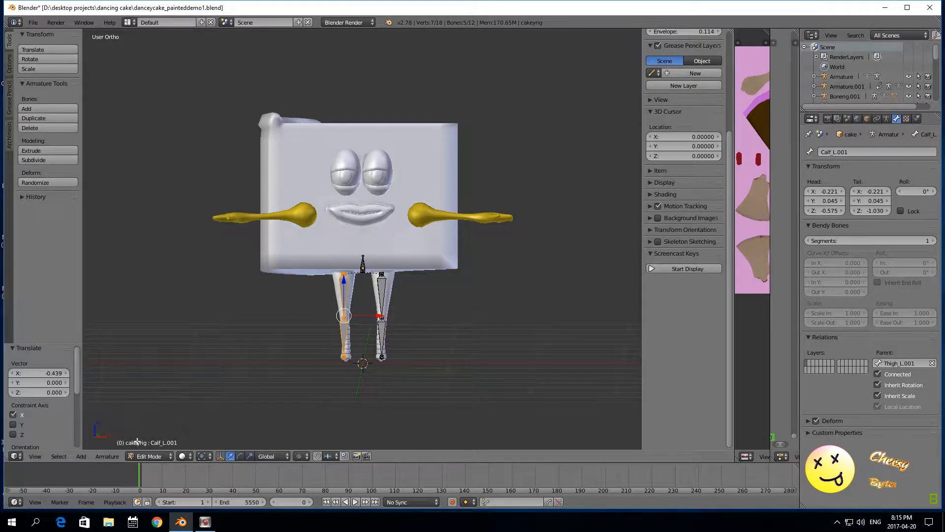
Mirror the duplicated leg bones along their local X axis.
left_click(110, 454)
mouse_move(125, 434)
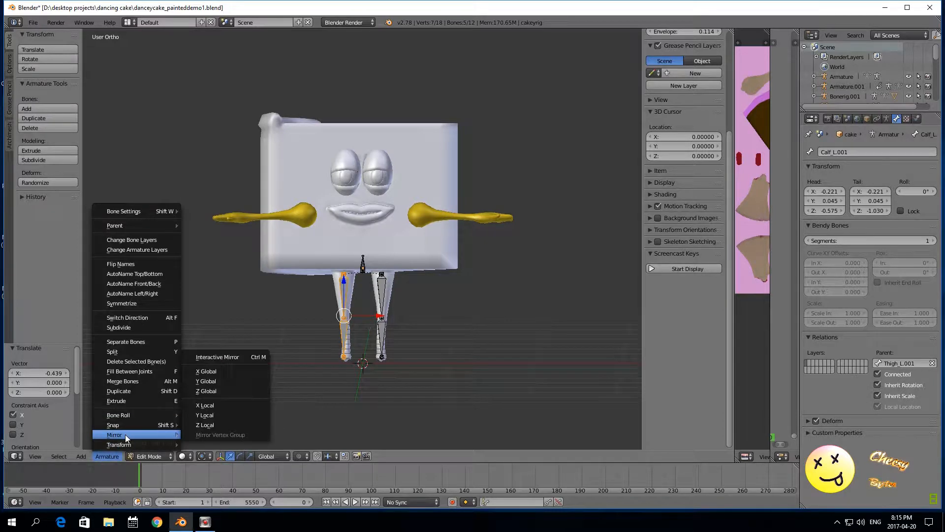
left_click(214, 405)
scroll(217, 404, "up", 2)
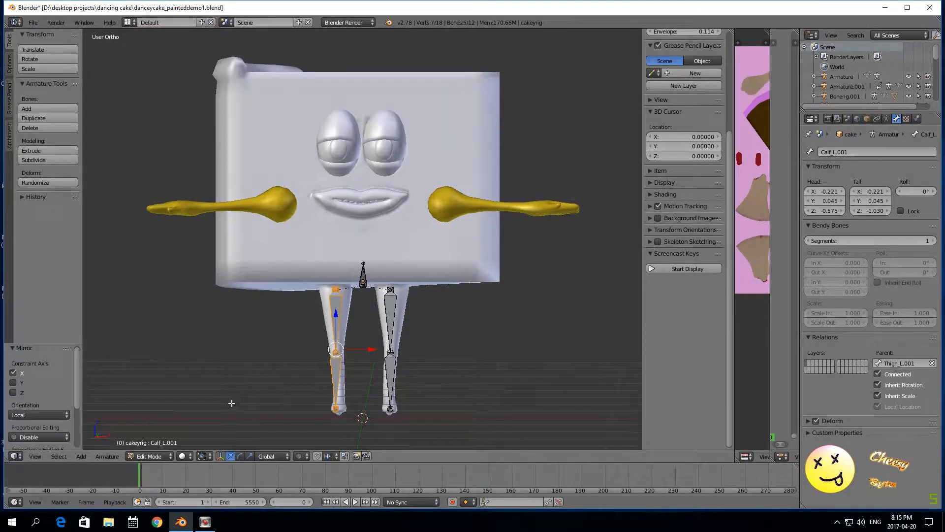
Flip the names of the mirrored leg bones to the _R side and check the thigh bone's new name.
left_click(104, 457)
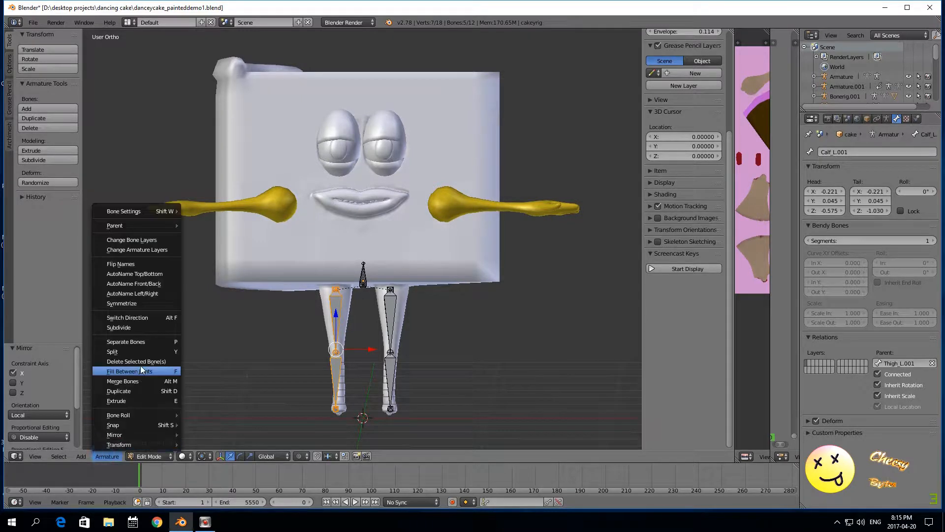
left_click(131, 264)
right_click(334, 299)
scroll(255, 306, "down", 1)
middle_click_drag(195, 337, 300, 358)
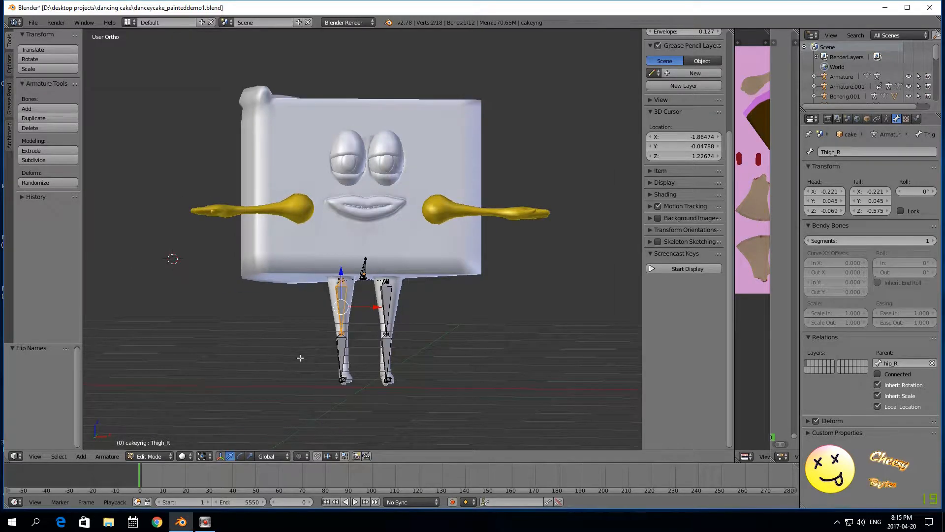
Select all five right leg bones from hip to toe and return the armature to Object Mode.
key("b")
mouse_move(304, 281)
left_mouse_down()
mouse_move(331, 301)
mouse_move(357, 389)
left_mouse_up()
mouse_move(290, 367)
middle_mouse_down()
mouse_move(274, 375)
mouse_move(303, 363)
middle_mouse_up()
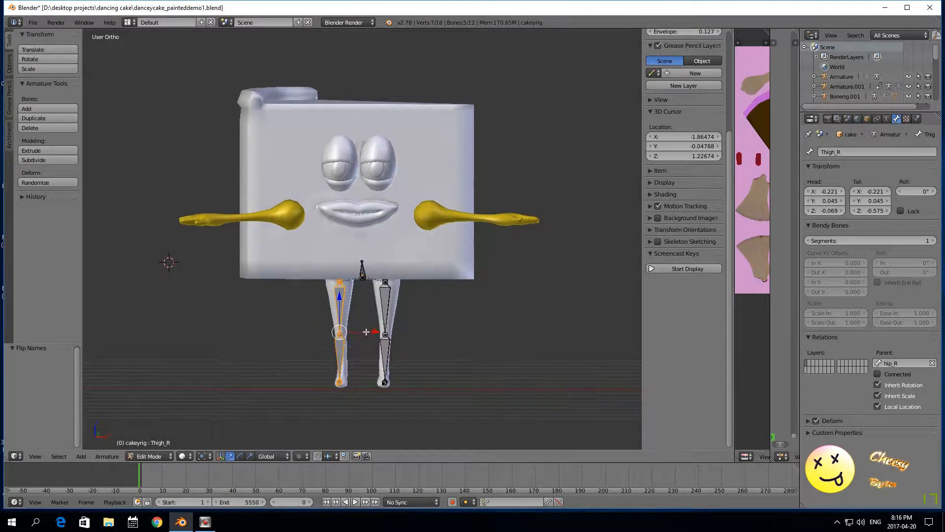
left_click(149, 456)
left_click(158, 445)
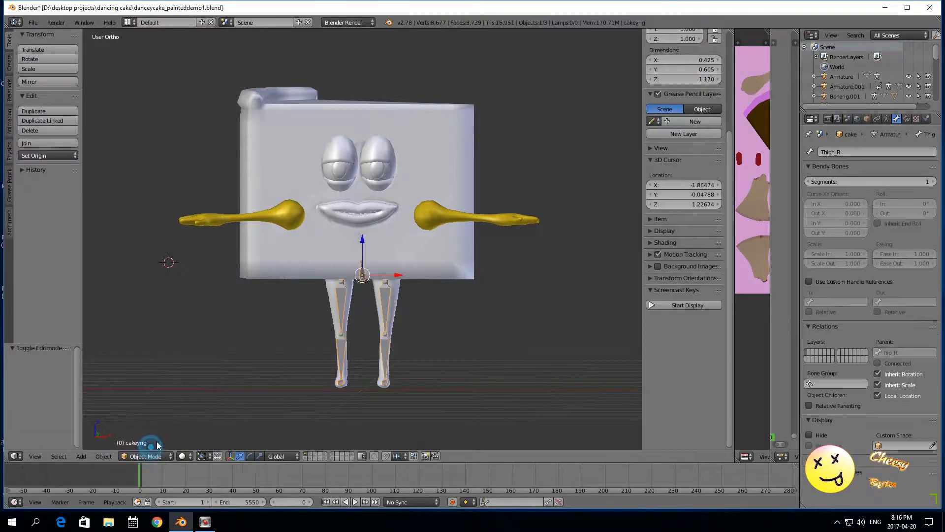
Look through the scene layers and view the one holding the humanoid reference armature from another angle.
left_click(305, 457)
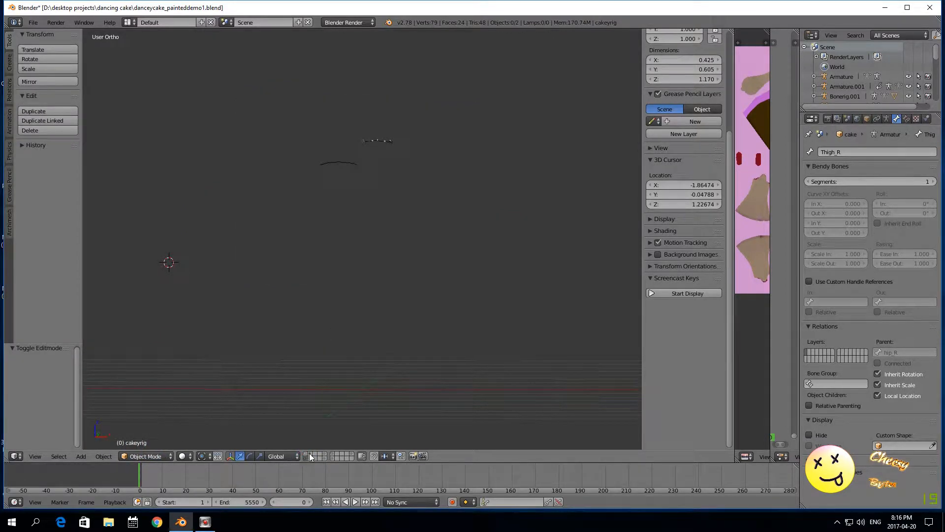
left_click(309, 454)
scroll(303, 431, "up", 1)
left_click(323, 453)
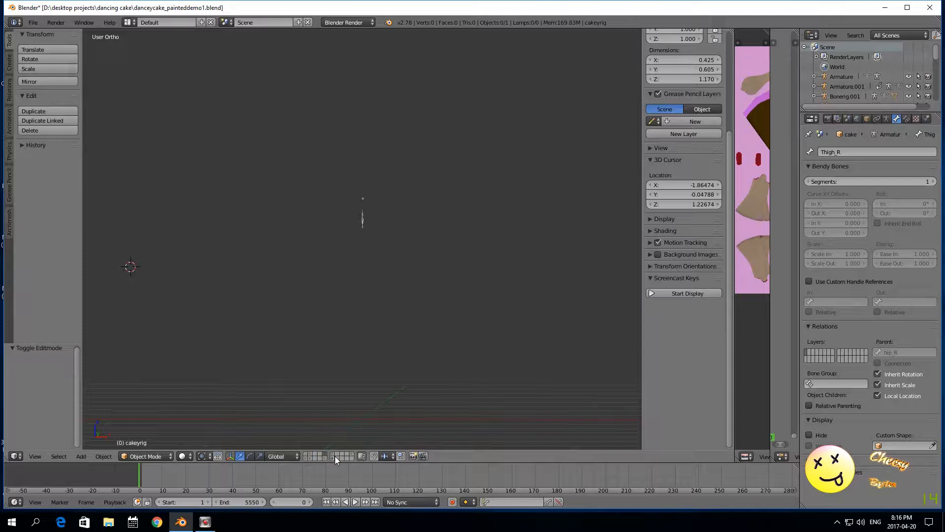
left_click(334, 458)
left_click(333, 459)
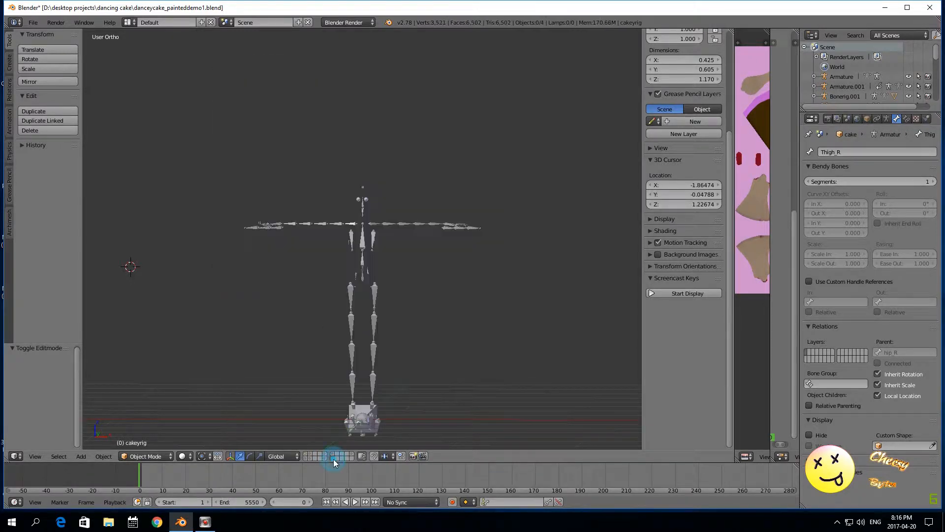
middle_click_drag(326, 424, 254, 394)
Look through the layers with the original cake and the candle, and return to the layer with the cake and its new rig.
left_click(323, 457)
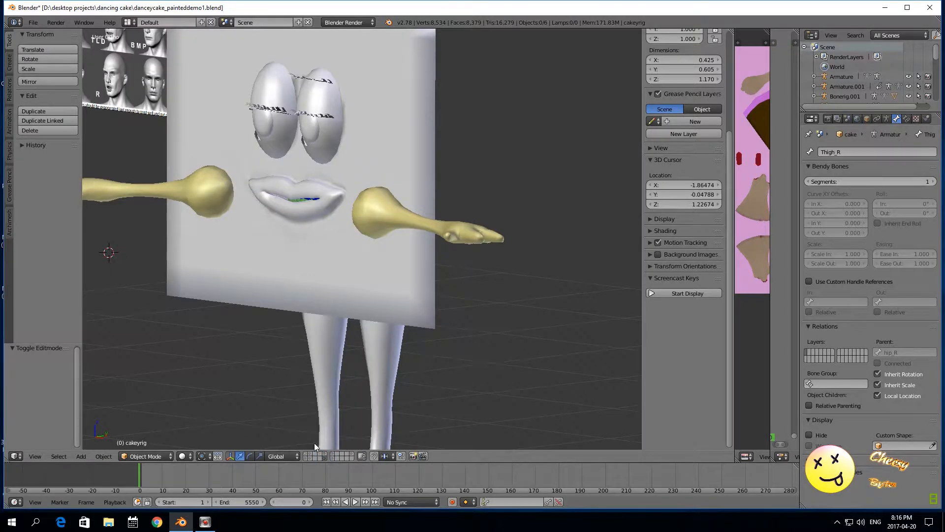
middle_click_drag(303, 446, 330, 423)
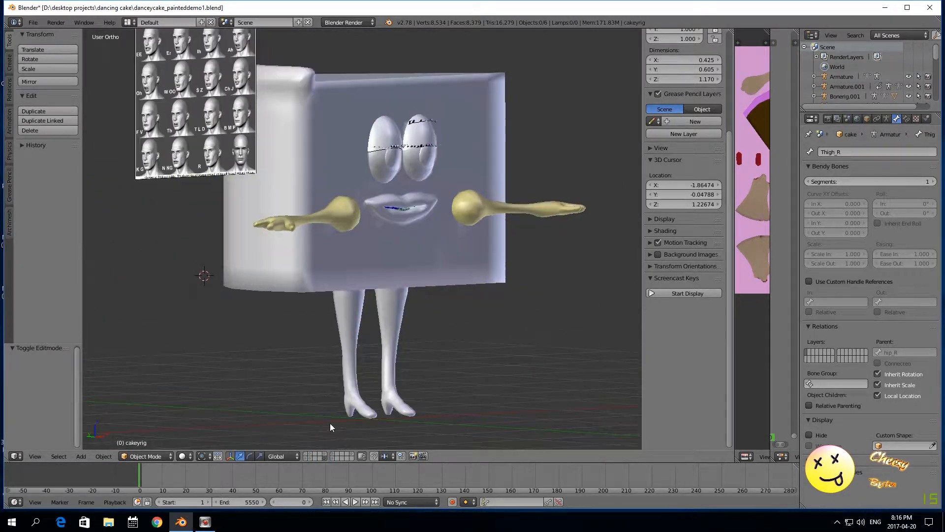
left_click(325, 453)
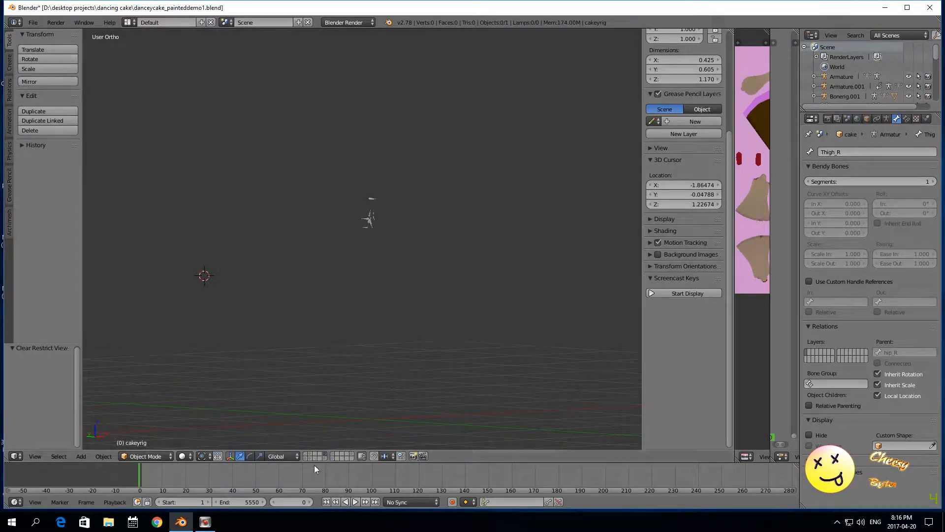
left_click(310, 456)
left_click(310, 455)
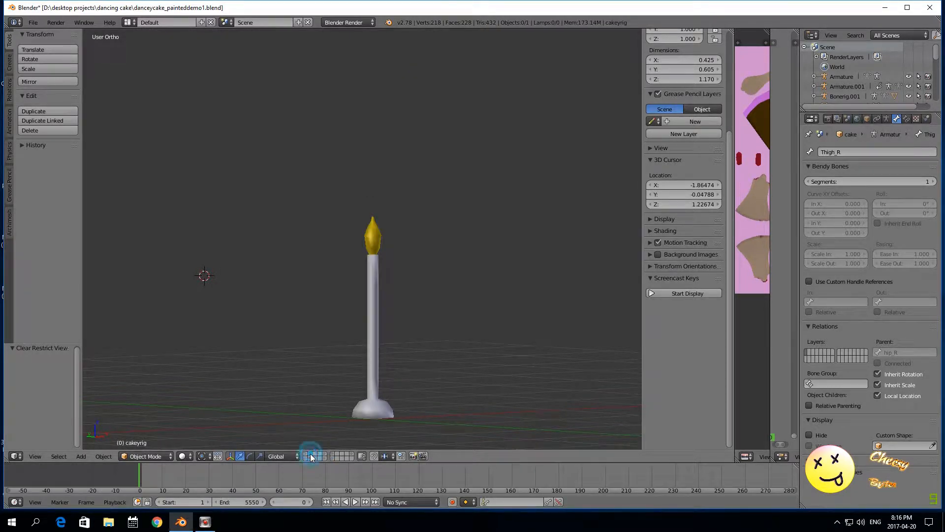
left_click(305, 457)
left_click(304, 453)
scroll(292, 383, "down", 2)
middle_click_drag(292, 382, 265, 384)
scroll(214, 370, "up", 4)
mouse_move(213, 367)
middle_mouse_down()
mouse_move(214, 382)
mouse_move(105, 381)
mouse_move(101, 394)
mouse_move(283, 386)
mouse_move(260, 370)
mouse_move(276, 376)
mouse_move(228, 373)
middle_mouse_up()
scroll(260, 384, "down", 3)
scroll(260, 384, "up", 1)
scroll(295, 379, "up", 2)
scroll(296, 378, "down", 1)
scroll(260, 370, "up", 5)
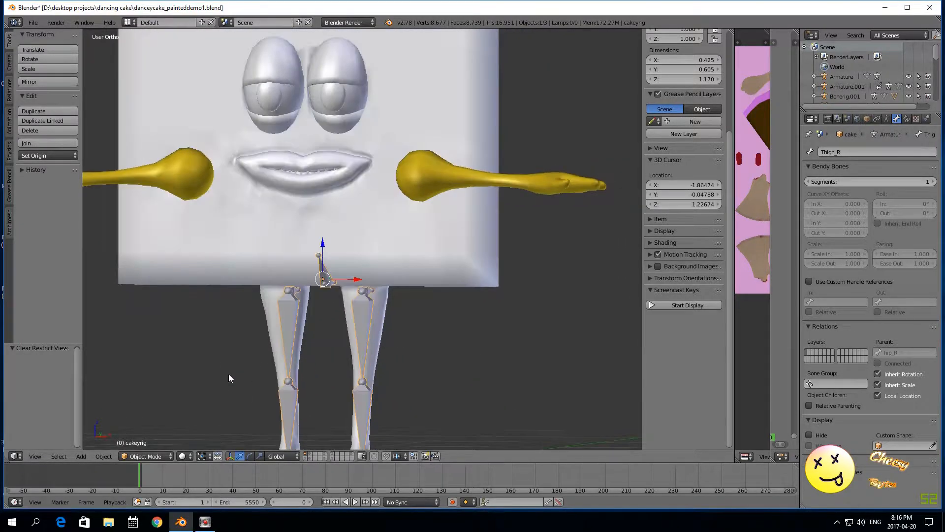
Enter Edit Mode on the cakeyrig armature with both legs seen from the side.
right_click(361, 309)
scroll(373, 333, "down", 1)
right_click(325, 268)
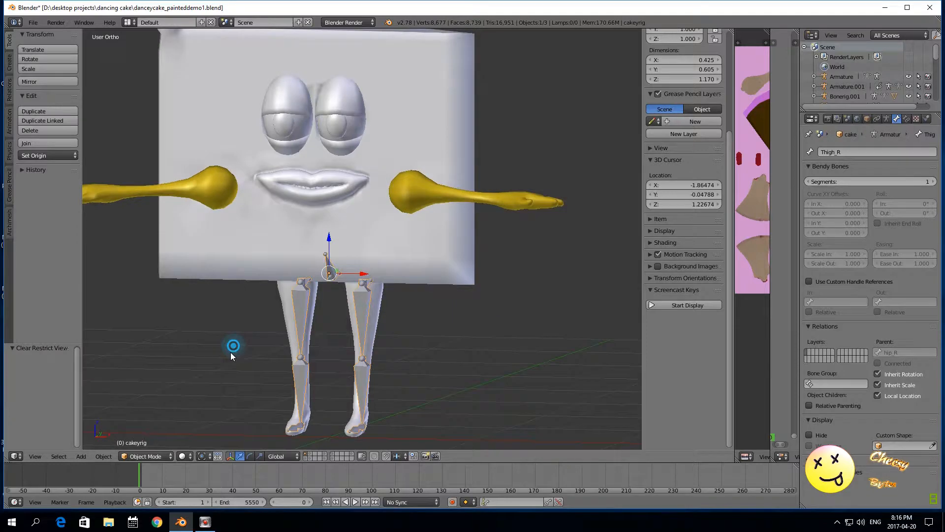
middle_click_drag(230, 352, 160, 355)
left_click(149, 457)
left_click(142, 431)
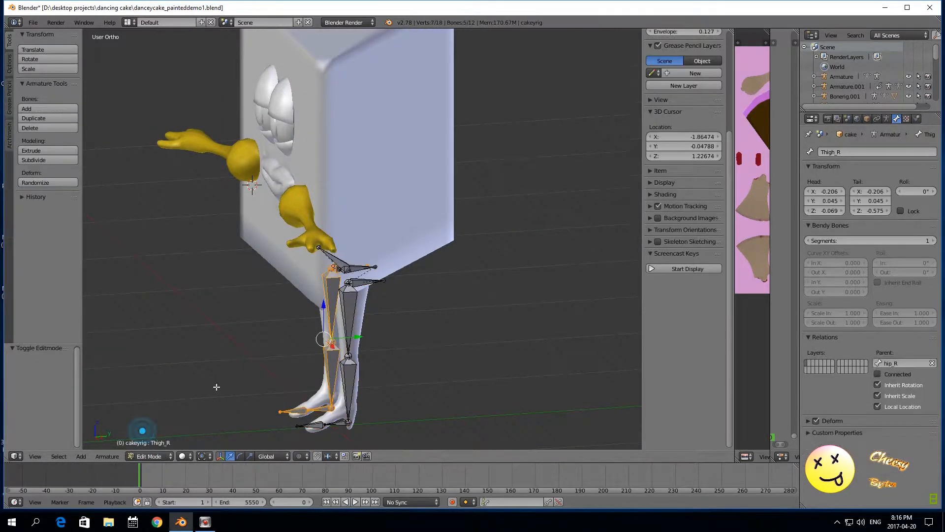
Examine the pelvis, hips and hip_L bones and their parent links from behind the cake.
scroll(217, 386, "up", 1)
right_click(332, 265)
middle_click_drag(221, 341, 323, 303)
right_click(375, 267)
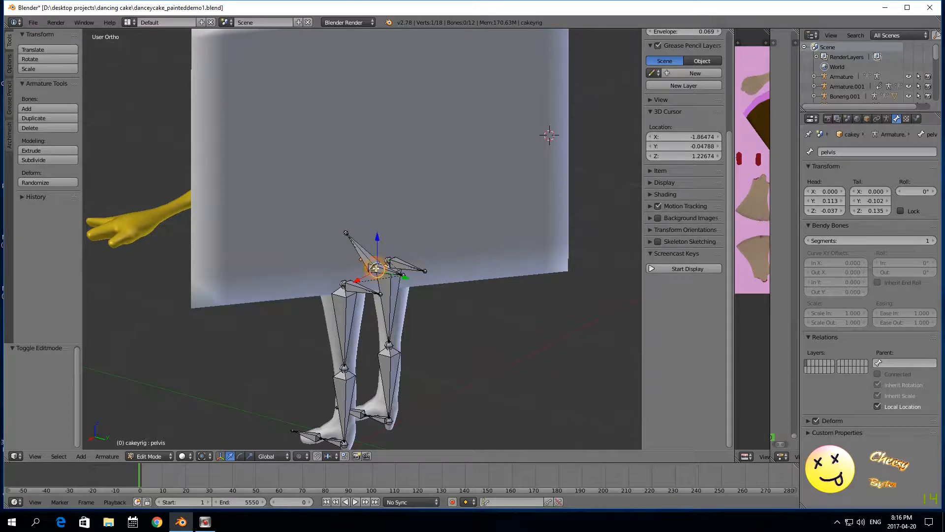
mouse_move(285, 323)
middle_mouse_down()
mouse_move(266, 330)
mouse_move(250, 365)
mouse_move(274, 337)
middle_mouse_up()
scroll(273, 337, "up", 3)
right_click(412, 278)
middle_click_drag(354, 308, 211, 371)
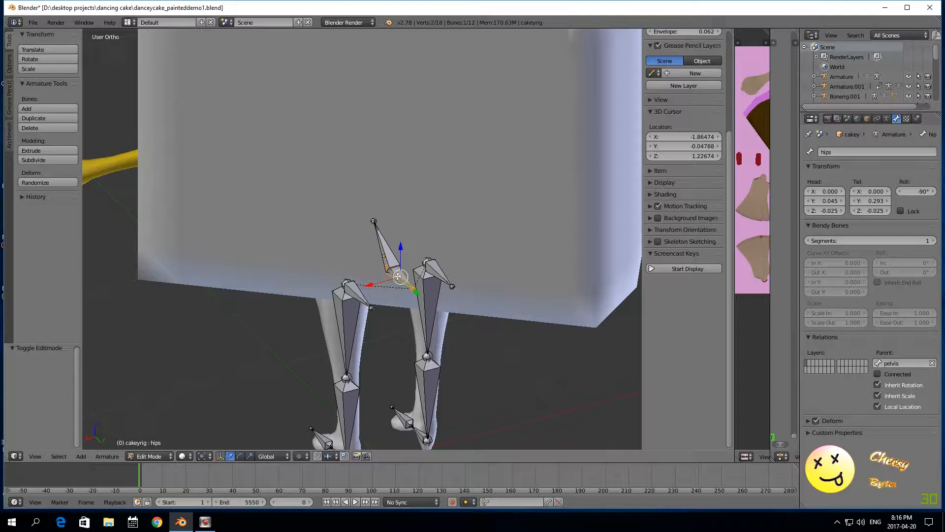
right_click(391, 260)
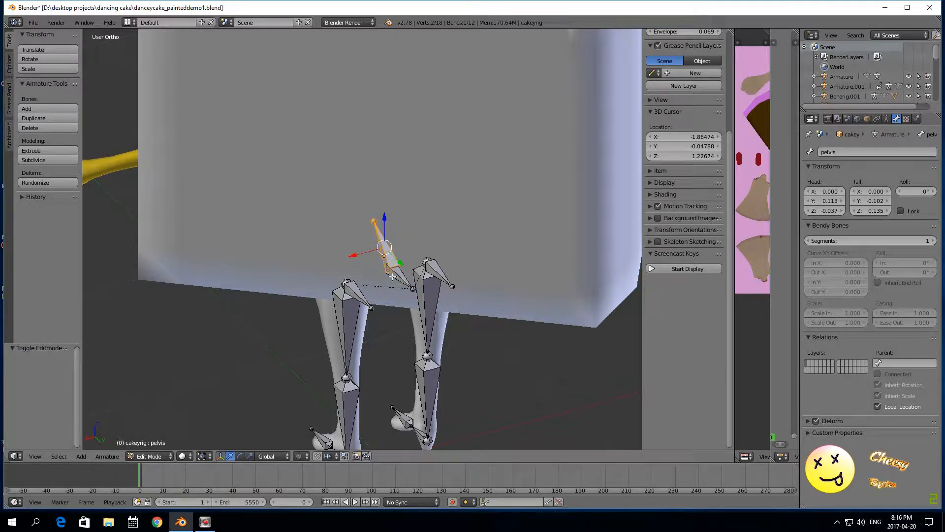
right_click(354, 293)
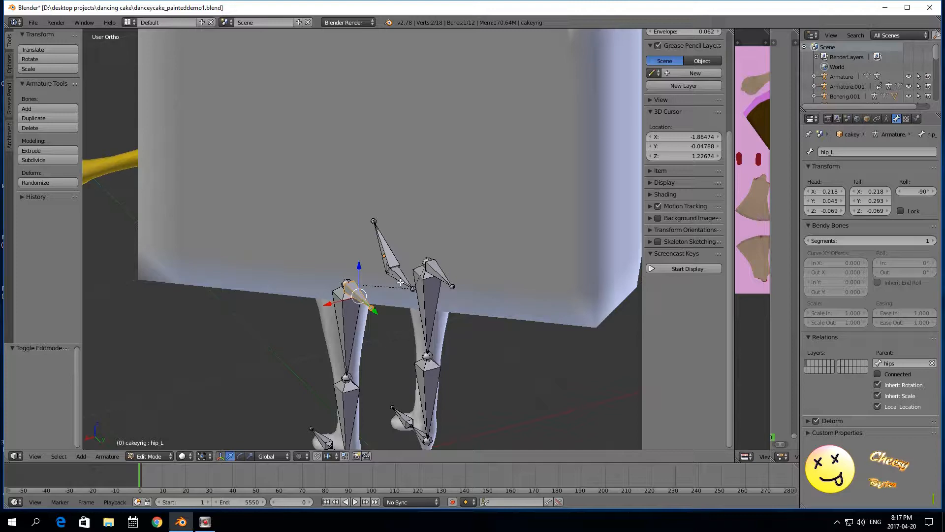
Check the names of the left thigh, calf and foot bones, and return the rig to Object Mode.
scroll(270, 340, "down", 1)
middle_click_drag(217, 354, 408, 327)
scroll(408, 327, "up", 1)
right_click(369, 315)
scroll(363, 356, "down", 2)
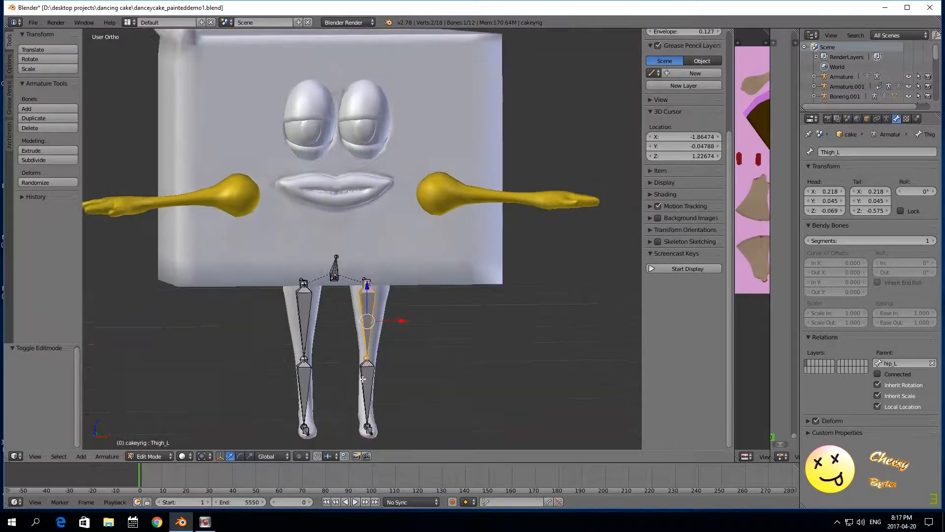
right_click(363, 354)
right_click(365, 395)
middle_click_drag(254, 392, 239, 382)
left_click(143, 456)
left_click(144, 444)
scroll(276, 343, "up", 3)
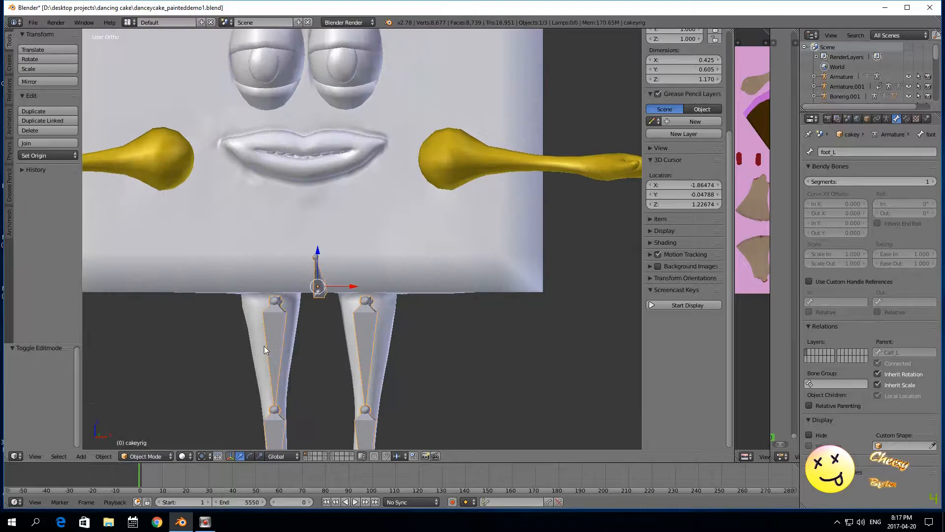
scroll(256, 352, "down", 2)
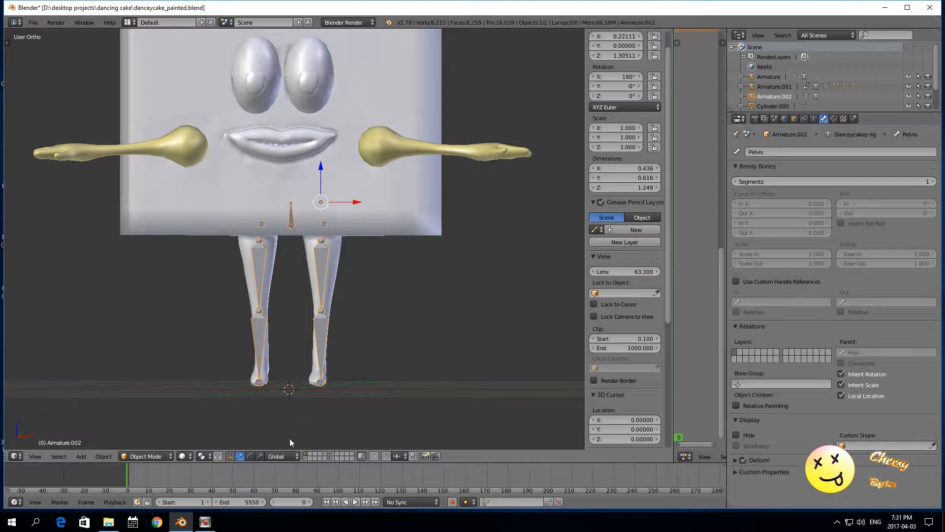
Show the layer with the humanoid reference armature in danceycake_painted.blend and view its pelvis region up close.
left_click(331, 457)
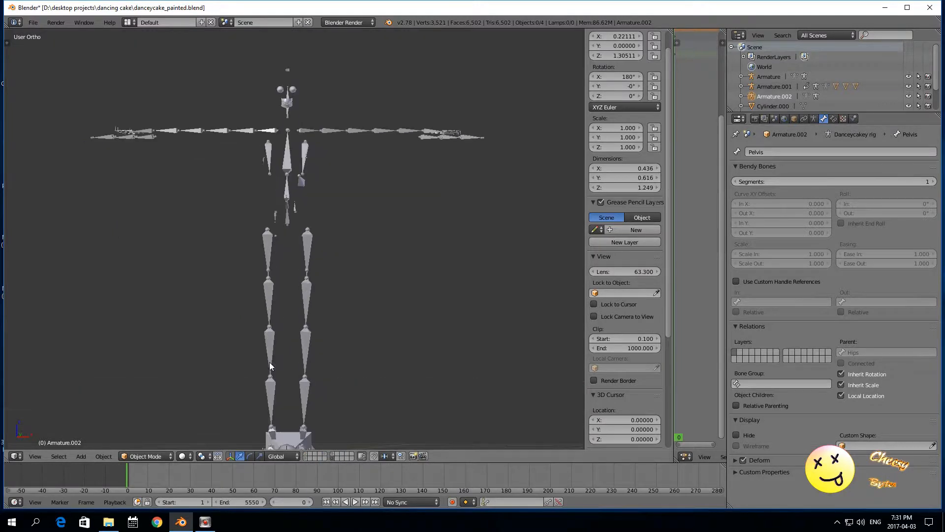
middle_click_drag(237, 344, 138, 350)
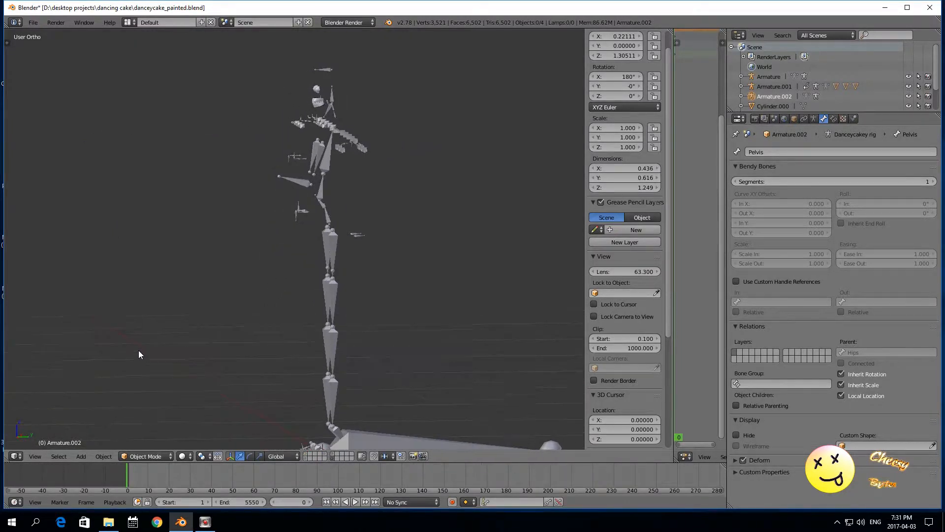
scroll(141, 350, "up", 3)
middle_click_drag(217, 348, 229, 200)
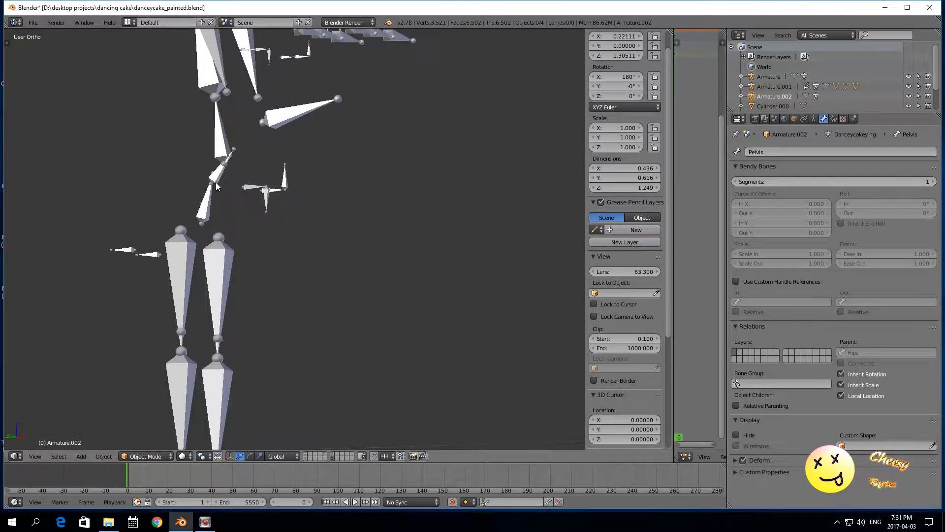
Select the humanoid reference armature Armature.001 and enter Edit Mode.
right_click(225, 308)
mouse_move(226, 309)
middle_mouse_down()
mouse_move(273, 314)
mouse_move(205, 306)
mouse_move(368, 318)
mouse_move(454, 310)
mouse_move(448, 305)
mouse_move(453, 322)
mouse_move(192, 303)
mouse_move(223, 305)
middle_mouse_up()
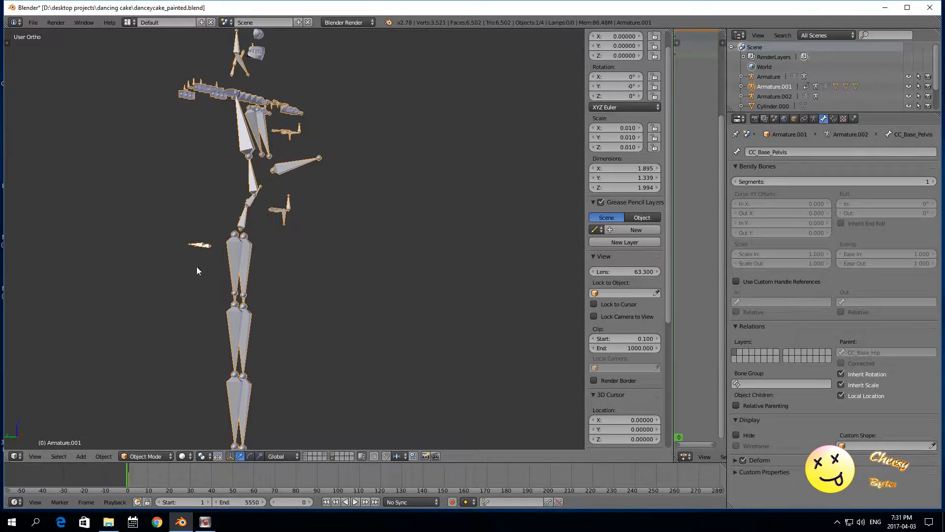
scroll(197, 270, "up", 3)
left_click(146, 456)
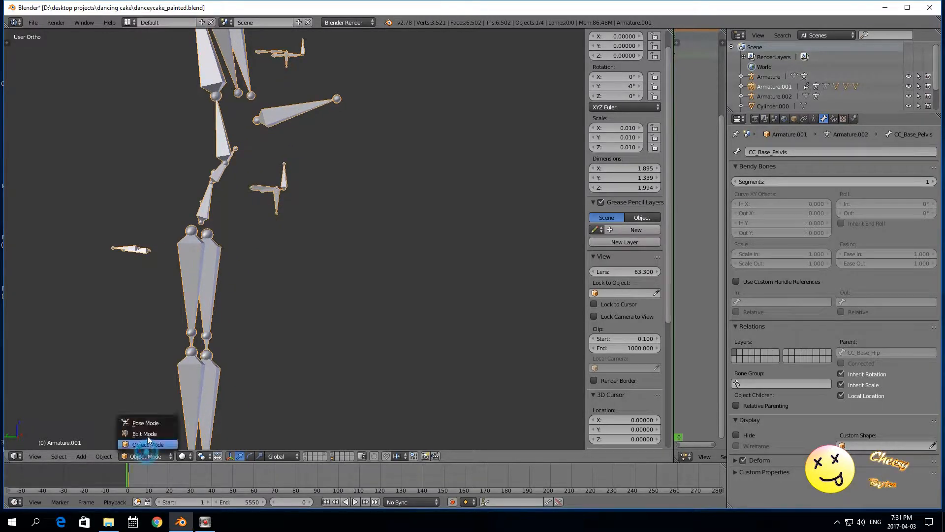
left_click(149, 433)
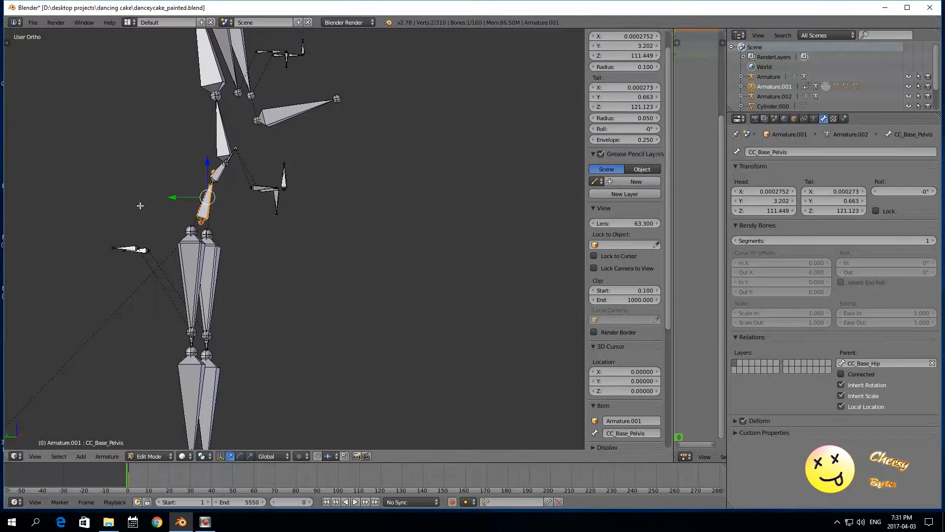
Hide the CC_Base_Pelvis bone and select the hip bone behind it and the waist bone above.
key("h")
right_click(199, 208)
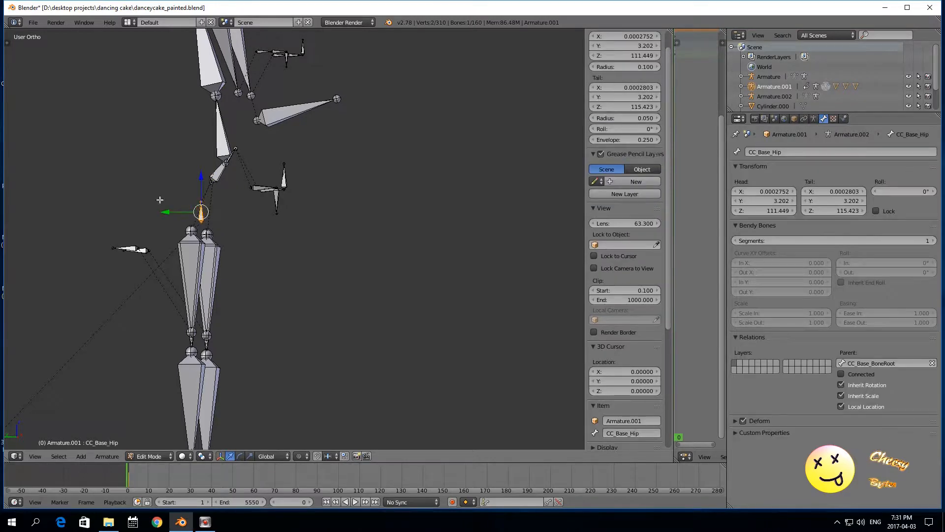
right_click(215, 176)
Examine the reference rig's spine chain from CC_Base_Waist through CC_Base_Spine01 up to the chest bone.
middle_click_drag(158, 180, 389, 199)
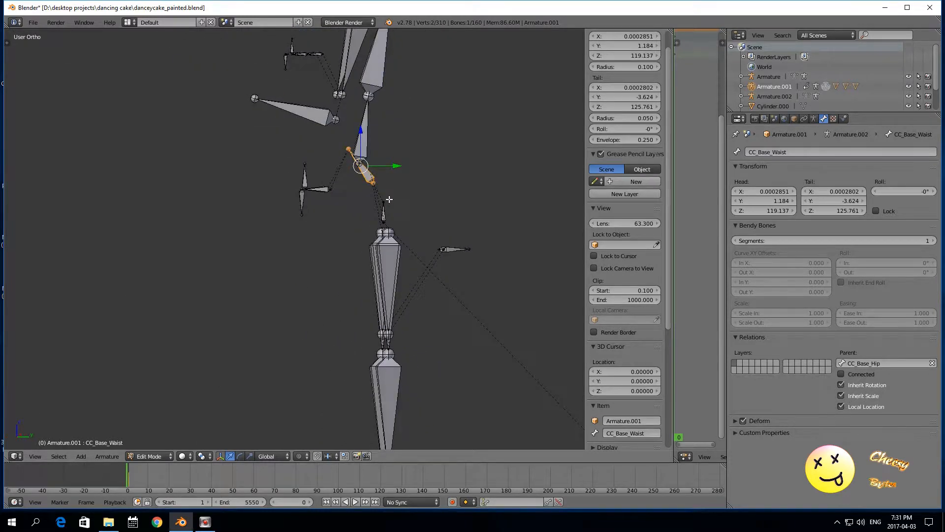
right_click(363, 147)
right_click(368, 177)
right_click(363, 146)
right_click(368, 175)
right_click(364, 152)
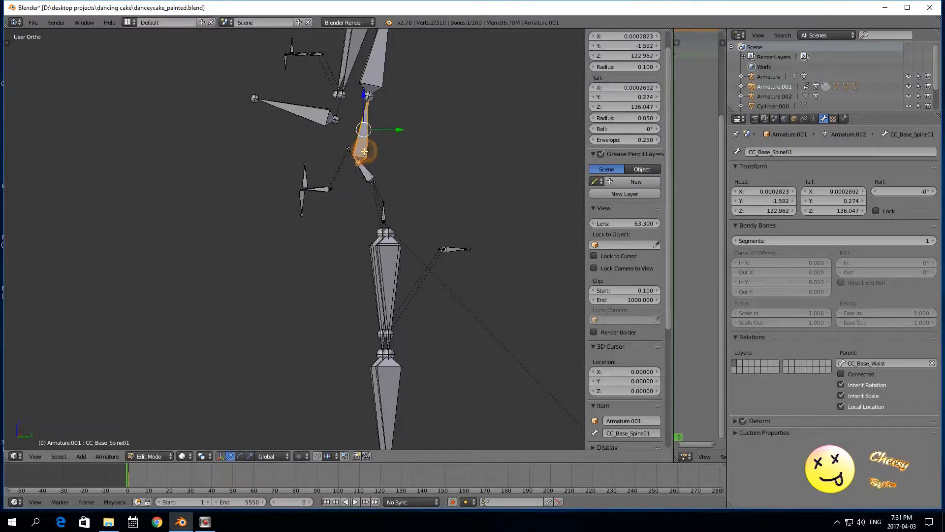
middle_click_drag(376, 212, 349, 212)
middle_click_drag(368, 156, 164, 154)
right_click(234, 135)
middle_click_drag(234, 135, 67, 185)
right_click(260, 198)
right_click(349, 161)
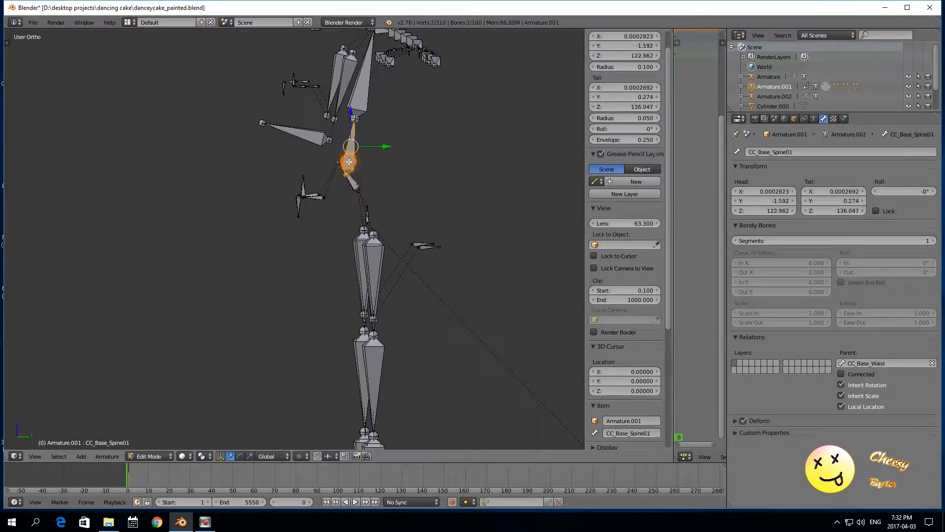
right_click(364, 106)
Delete the CC_Base_L_RibsNub bone from the reference rig's chest.
middle_click_drag(364, 105, 404, 172)
right_click(255, 45)
middle_click_drag(256, 45, 294, 217)
right_click(302, 165)
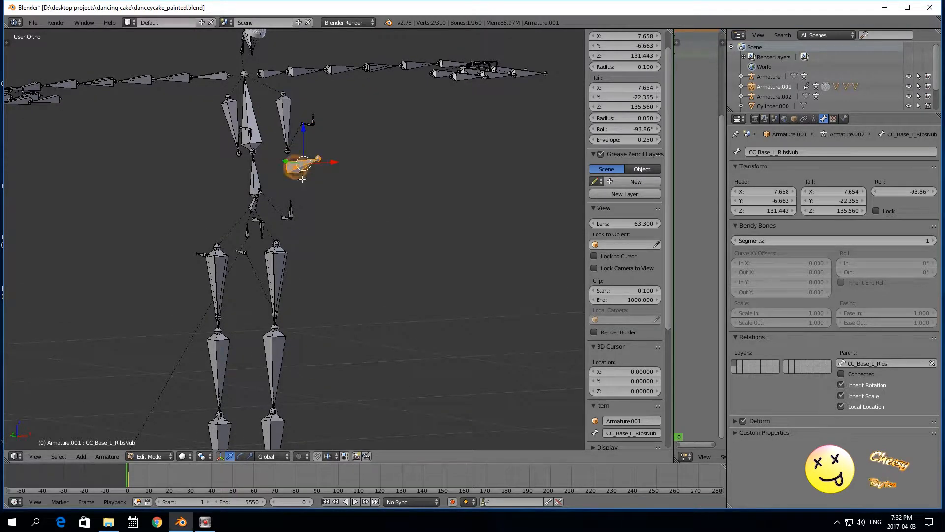
middle_click_drag(159, 211, 132, 203)
key("x")
left_click(132, 203)
Examine the reference rig's torso and its CC_Base_L_Ribs bone from the front.
middle_click_drag(229, 202, 198, 230)
scroll(452, 189, "up", 3)
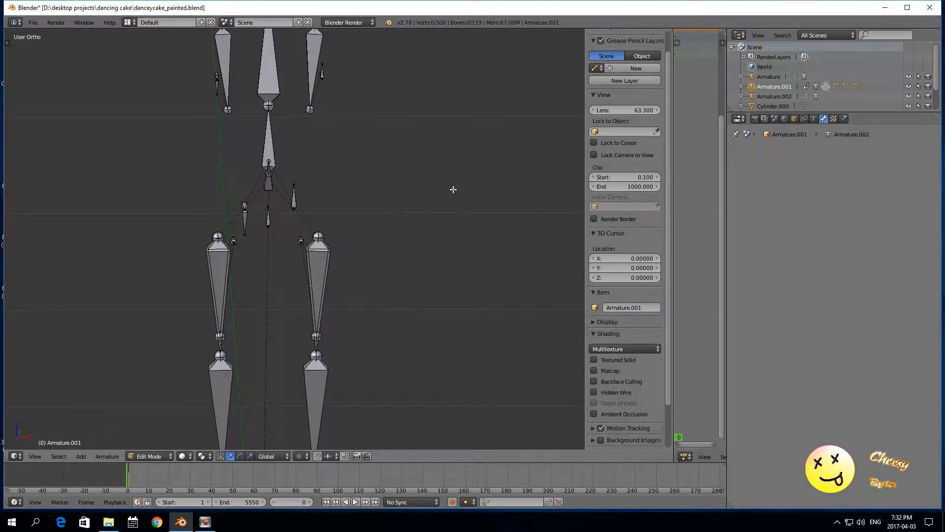
scroll(315, 109, "down", 4)
scroll(360, 308, "up", 3)
middle_click_drag(200, 245, 190, 204)
scroll(190, 205, "up", 3)
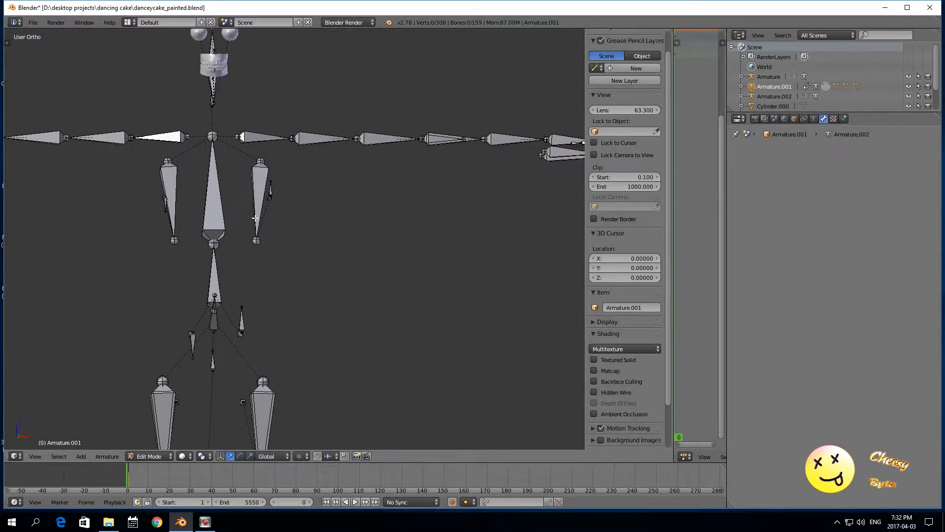
right_click(258, 196)
middle_click_drag(297, 228, 323, 234)
scroll(124, 165, "down", 3)
mouse_move(132, 172)
middle_mouse_down()
mouse_move(168, 213)
mouse_move(129, 173)
middle_mouse_up()
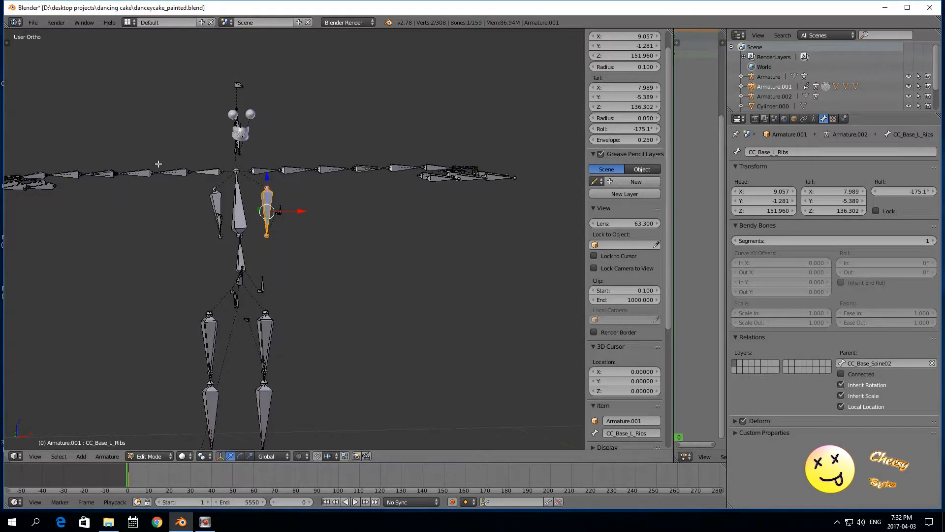
Examine the reference rig's chain through CC_Base_Spine02, CC_Base_Waist and CC_Base_NeckTwist02 for how the spine bones connect.
right_click(239, 143)
middle_click_drag(232, 157, 222, 177)
scroll(219, 185, "up", 2)
right_click(218, 184)
mouse_move(164, 219)
middle_mouse_down()
mouse_move(174, 215)
mouse_move(147, 217)
mouse_move(143, 228)
mouse_move(104, 225)
mouse_move(116, 213)
mouse_move(177, 231)
middle_mouse_up()
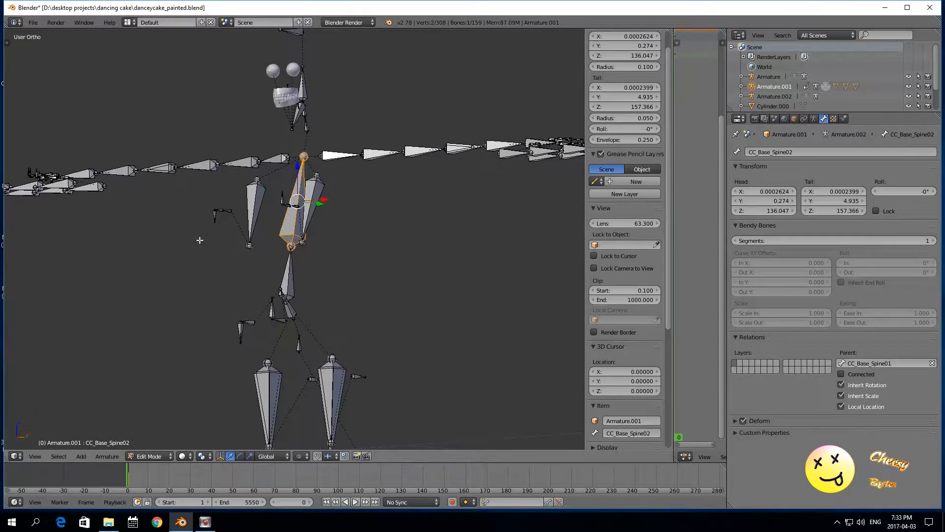
right_click(281, 275)
right_click(288, 305)
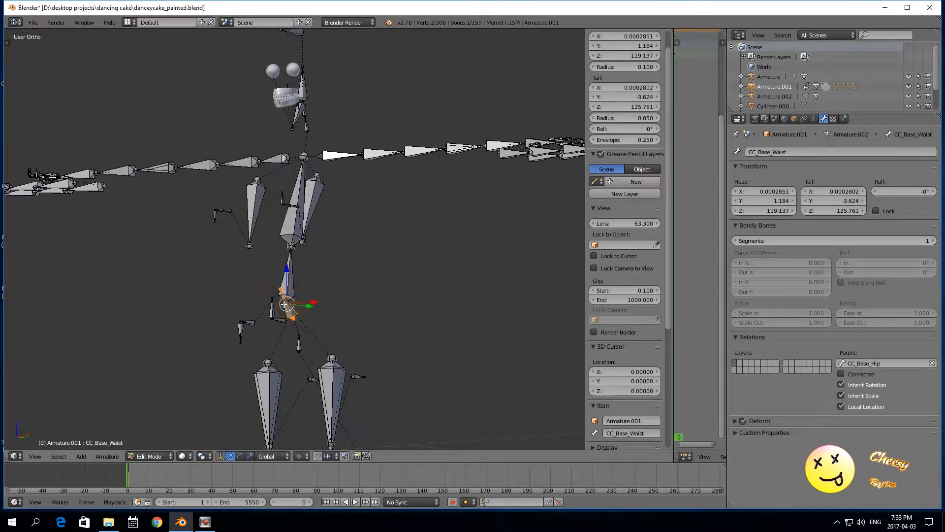
middle_click_drag(211, 268, 154, 193)
right_click(257, 207)
right_click(262, 106)
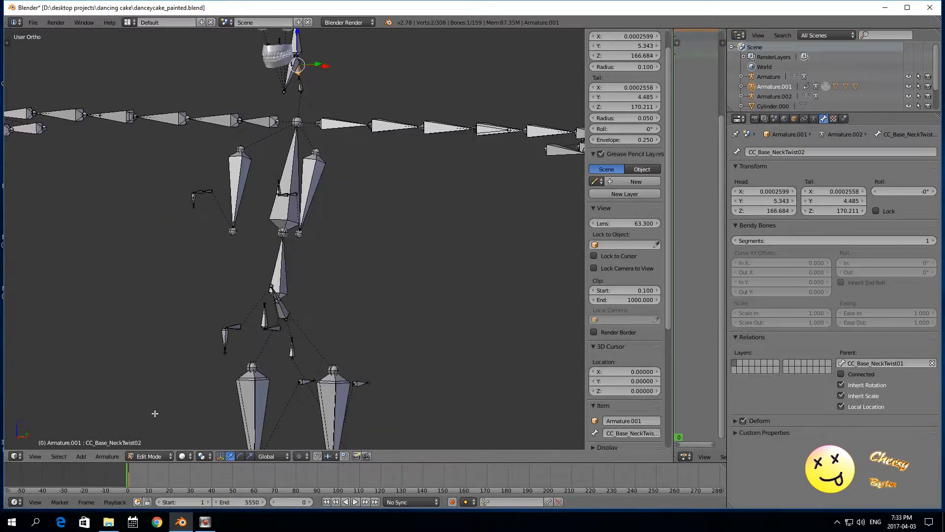
Leave editing of the reference rig, show the cake character's layer and open the Danceycakey rig (Armature.002) in Edit Mode.
left_click(155, 456)
left_click(154, 445)
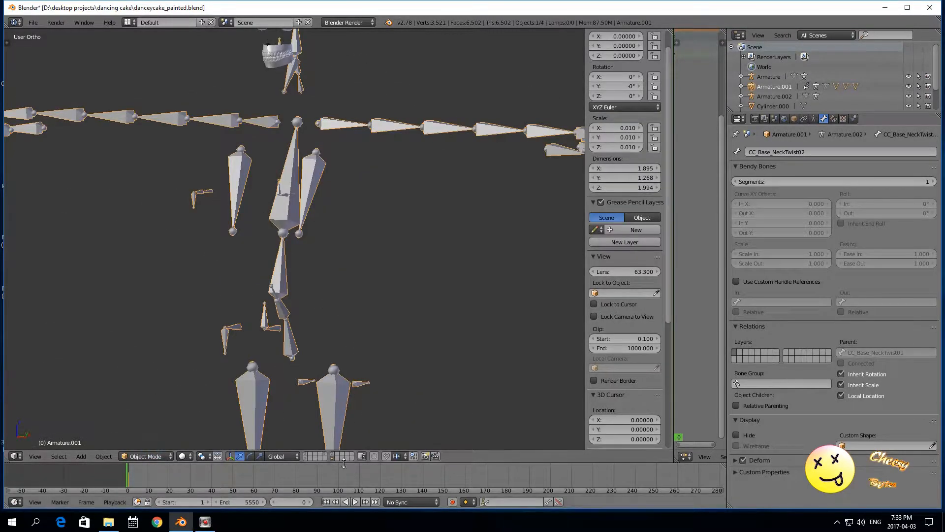
left_click(306, 456)
scroll(270, 311, "down", 4)
middle_click_drag(269, 311, 286, 298)
right_click(238, 263)
right_click(238, 262)
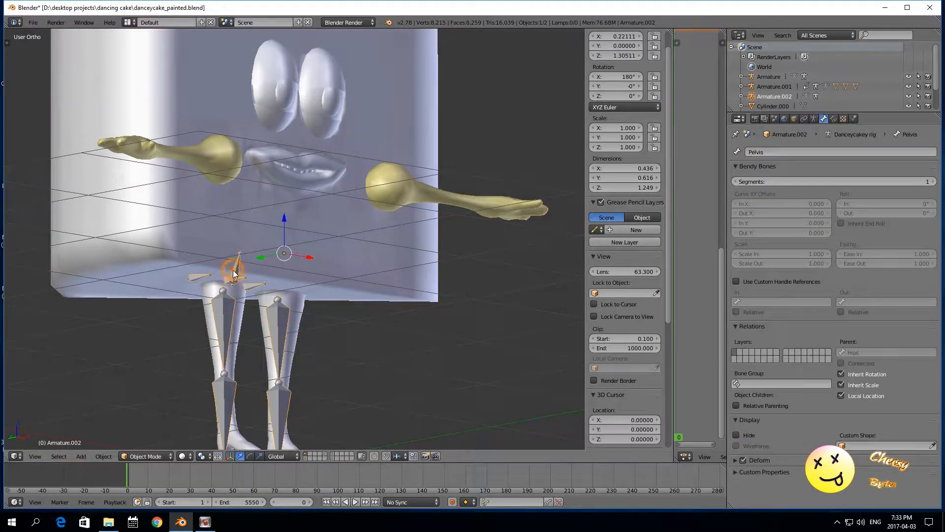
scroll(254, 308, "up", 2)
left_click(157, 451)
left_click(154, 440)
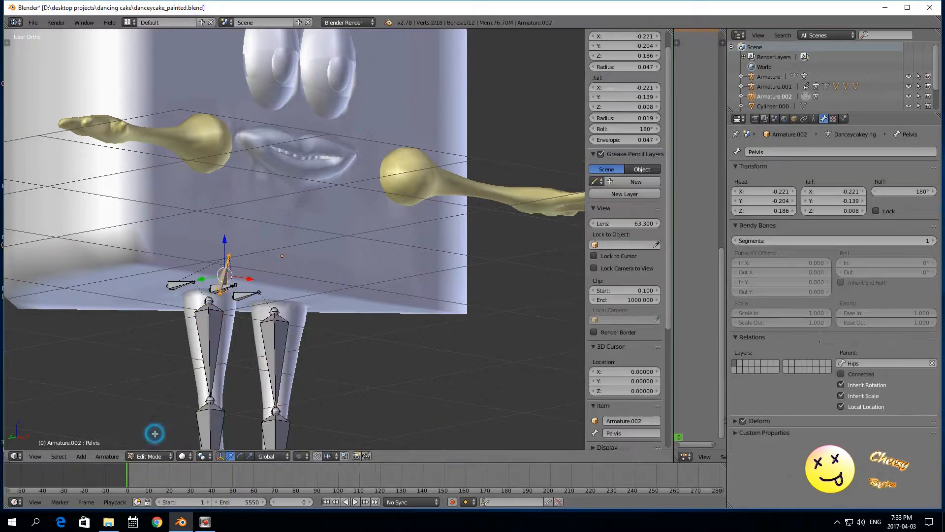
Select the tail of the Danceycakey rig's Hips bone and raise it above the bone's head.
scroll(241, 320, "down", 5)
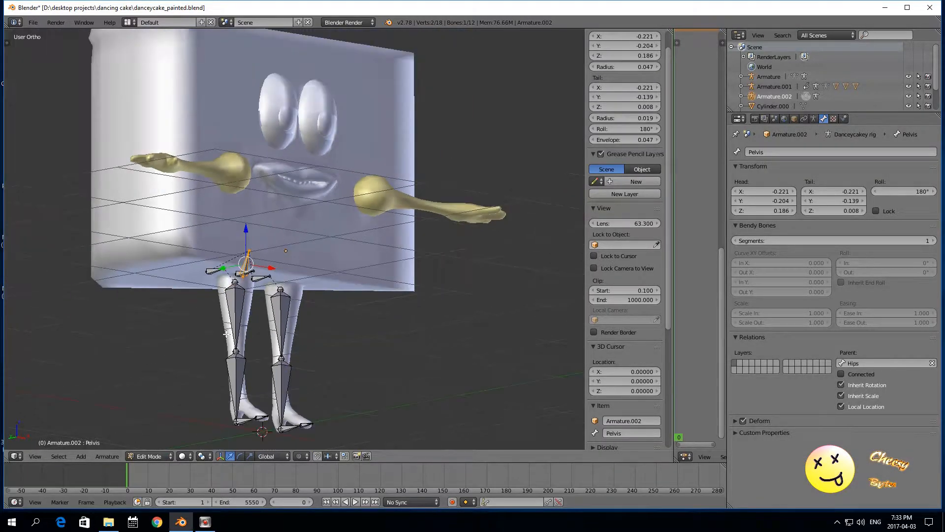
middle_click_drag(205, 338, 49, 359)
scroll(173, 354, "up", 2)
middle_click_drag(173, 354, 154, 359)
scroll(184, 333, "up", 2)
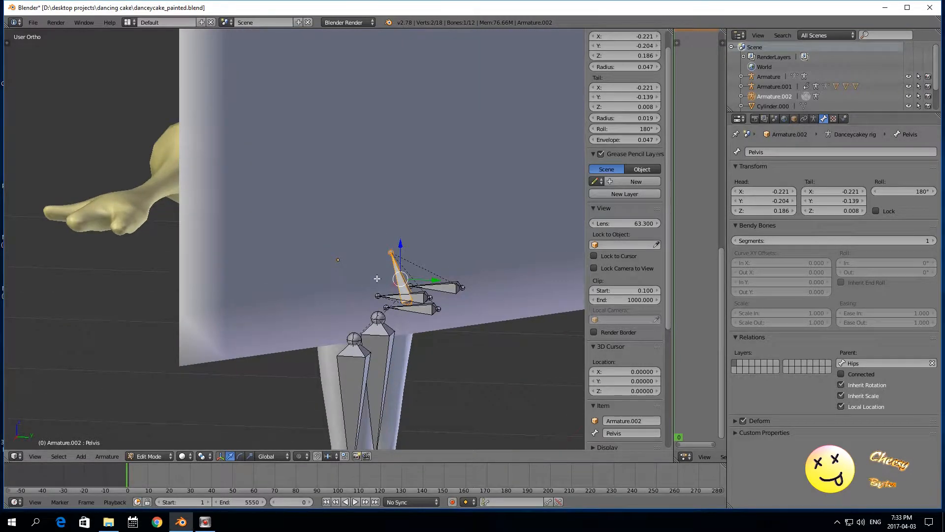
right_click(392, 253)
right_click(395, 299)
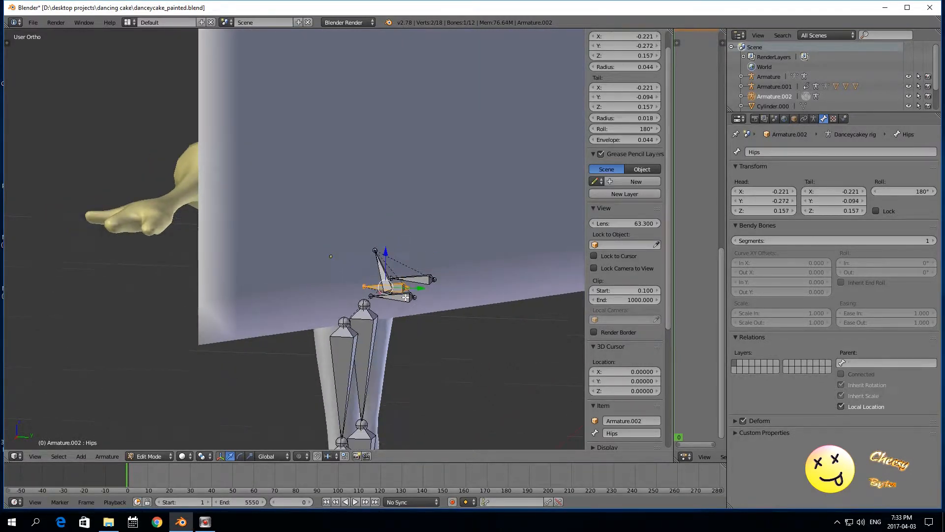
right_click(382, 293)
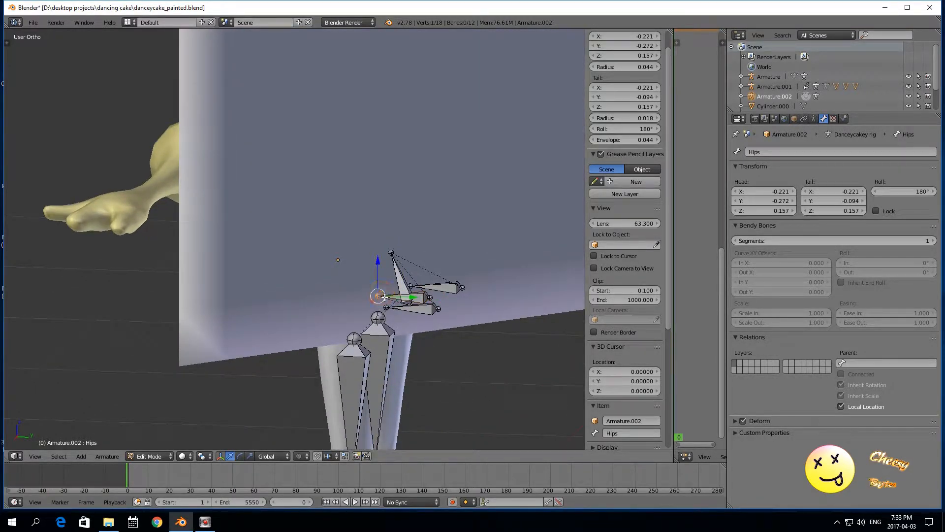
middle_click_drag(381, 293, 350, 260)
key("e")
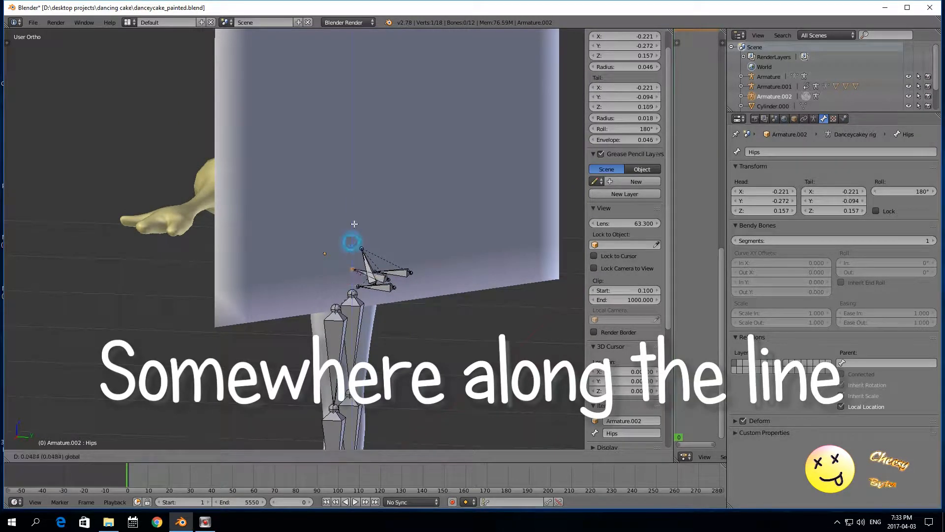
left_click_drag(421, 218, 392, 249)
Stand the Hips bone upright between the legs, with its head at about Y -0.129, Z 0.240 and its tail at about Y -0.131, Z 0.122.
right_click(390, 251)
middle_click_drag(391, 249, 393, 274)
left_click_drag(393, 274, 374, 274)
middle_click_drag(443, 283, 397, 282)
scroll(379, 277, "up", 3)
right_click(369, 263)
left_click_drag(370, 227, 373, 275)
right_click(370, 320)
middle_click_drag(369, 320, 189, 319)
left_click_drag(332, 328, 332, 303)
key("Escape")
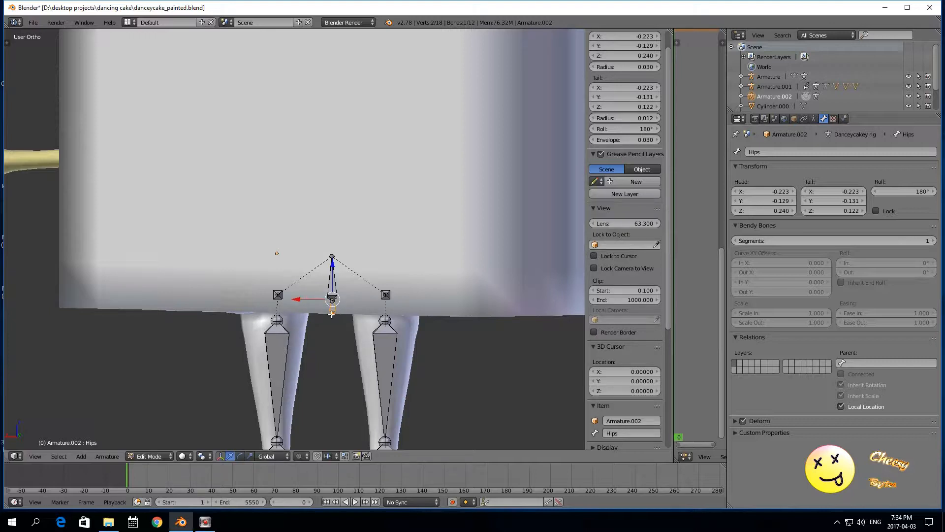
Level the Hips bone's tail with the Hip_L bone by setting its tail Z to 0.157.
right_click(278, 294)
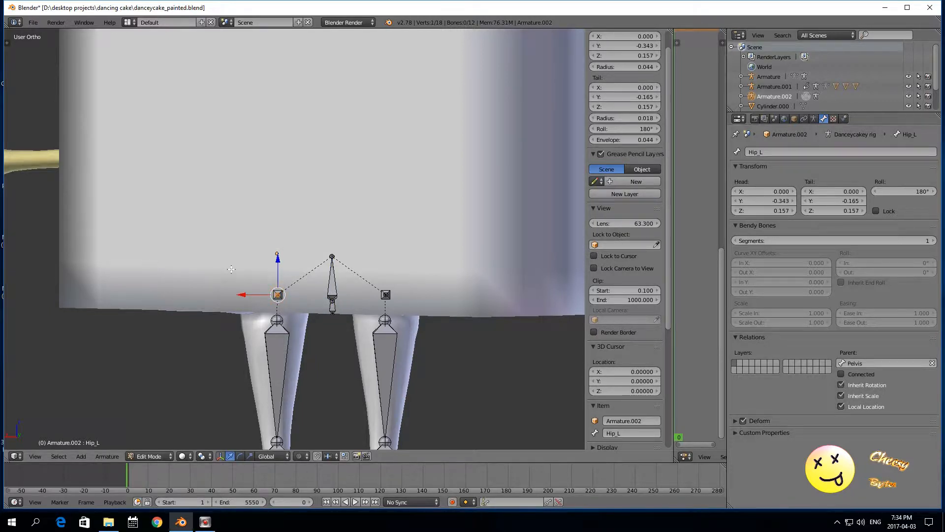
right_click(331, 314)
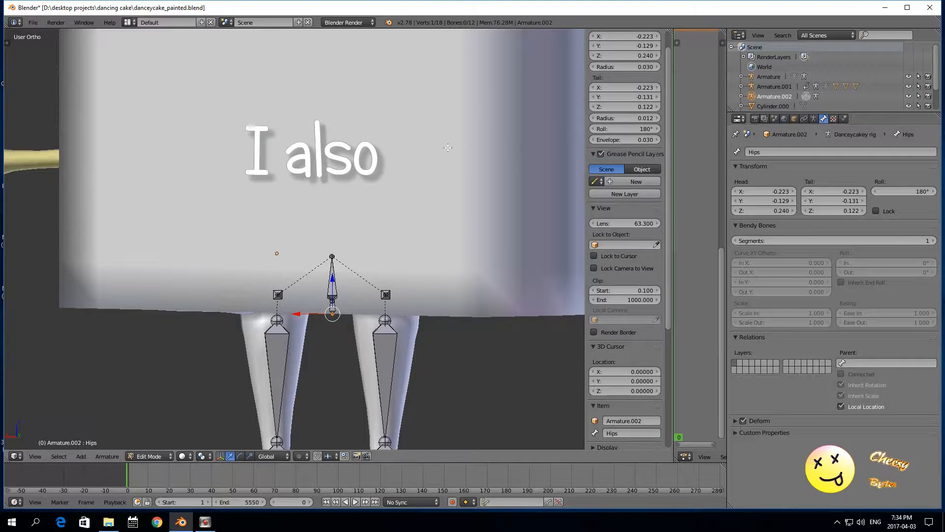
middle_click_drag(355, 152, 391, 155)
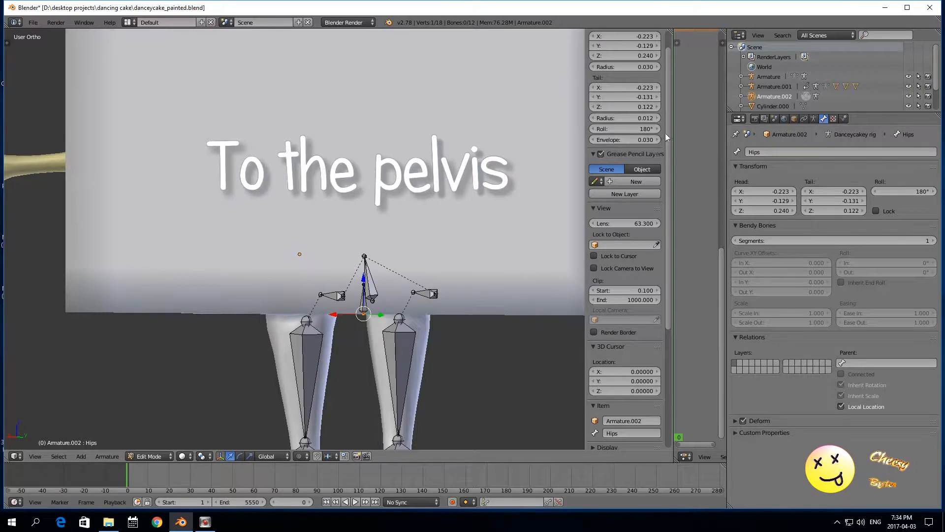
scroll(667, 126, "up", 1)
left_click(640, 120)
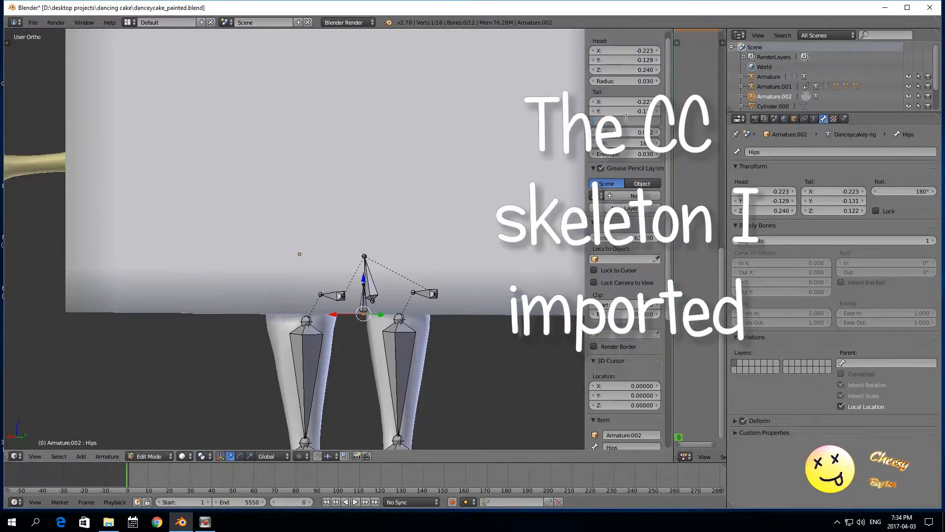
type(".157")
key("Return")
left_click(363, 294)
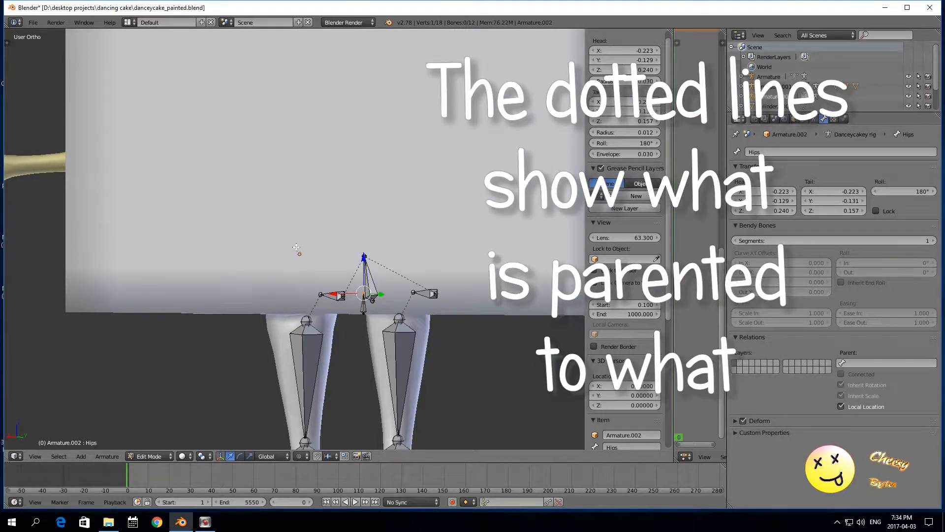
Move the Pelvis bone down toward the Hips bone, placing its head at about Z 0.239 and its tail at about Z 0.061.
middle_click_drag(271, 333, 145, 322)
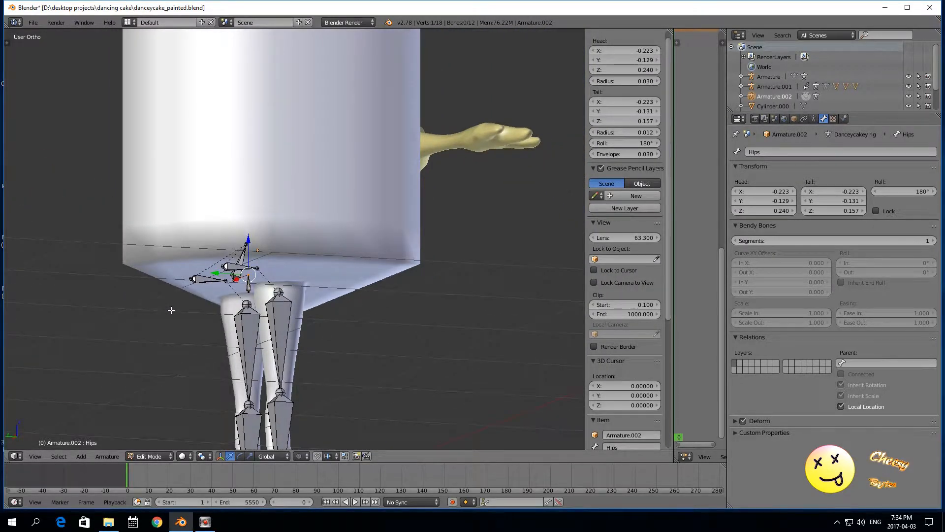
scroll(171, 310, "up", 1)
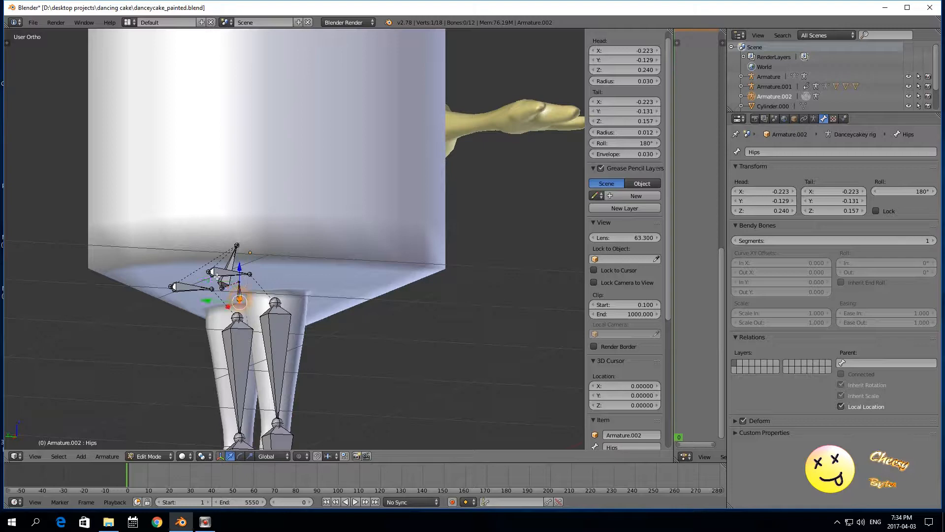
right_click(211, 271)
middle_click_drag(173, 328, 429, 351)
right_click(386, 282)
mouse_move(407, 271)
middle_mouse_down()
mouse_move(407, 306)
mouse_move(382, 310)
mouse_move(420, 279)
middle_mouse_up()
left_click_drag(420, 278, 394, 253)
mouse_move(395, 314)
middle_mouse_down()
mouse_move(414, 338)
mouse_move(405, 316)
middle_mouse_up()
Shorten the Pelvis bone by raising its head to about Z 0.189, and place its head at about Y -0.204 and its tail at Y -0.139.
right_click(397, 310)
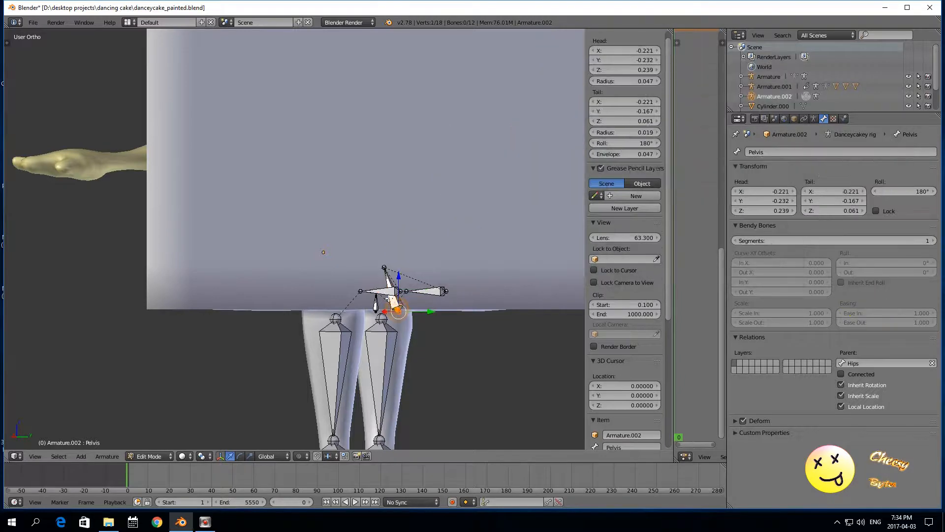
middle_click_drag(397, 274, 390, 288)
left_click_drag(419, 281, 413, 279)
scroll(399, 305, "down", 2)
middle_click_drag(397, 310, 407, 293)
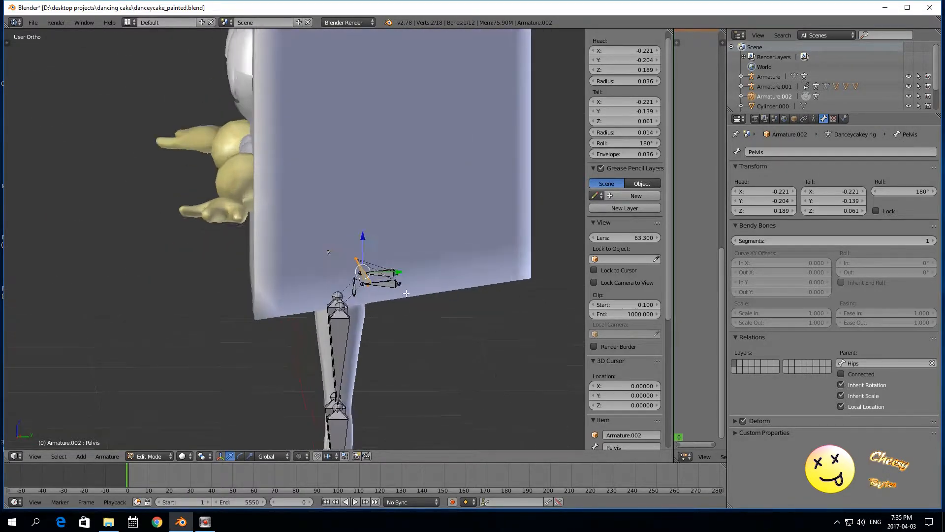
scroll(444, 299, "up", 1)
scroll(445, 300, "down", 2)
scroll(445, 299, "up", 2)
scroll(445, 300, "down", 2)
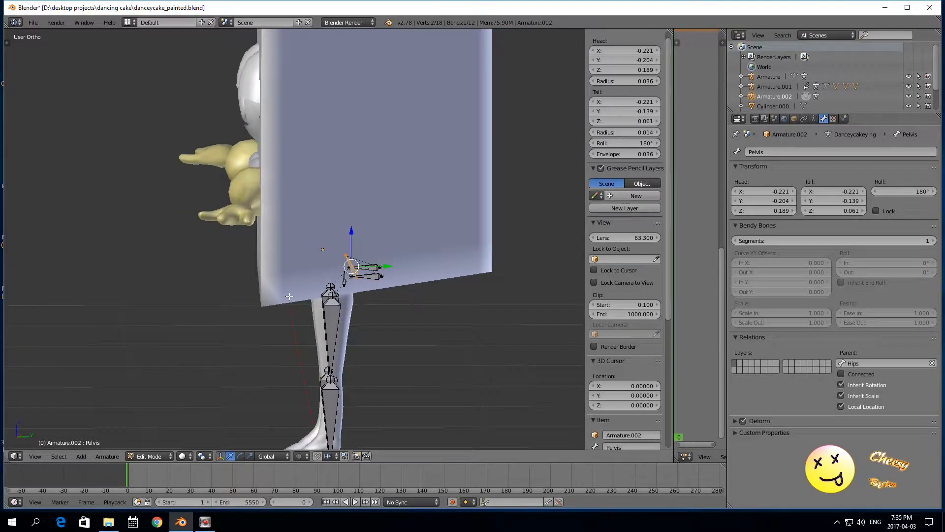
Extrude a bone about 0.165 long straight up from the Pelvis bone's tail.
mouse_move(200, 308)
middle_mouse_down()
mouse_move(269, 298)
mouse_move(187, 298)
mouse_move(202, 299)
middle_mouse_up()
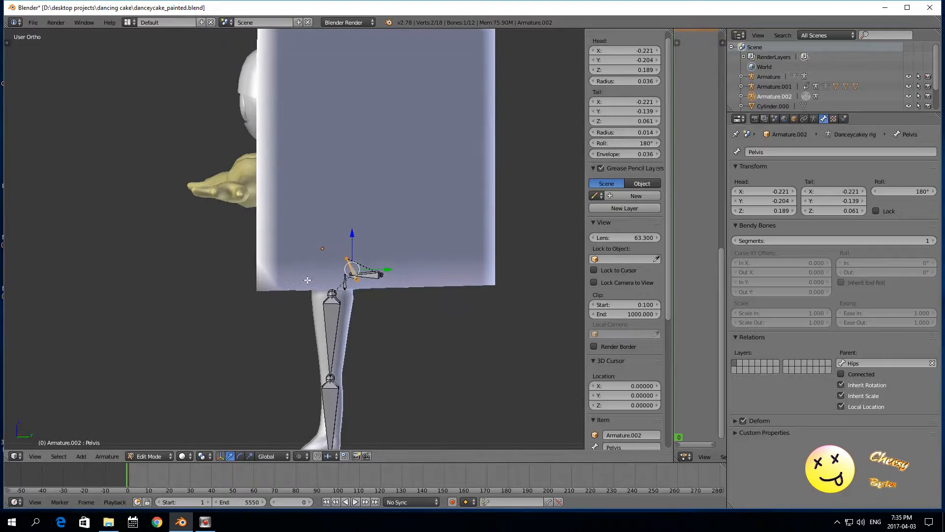
scroll(317, 280, "up", 2)
scroll(321, 287, "down", 1)
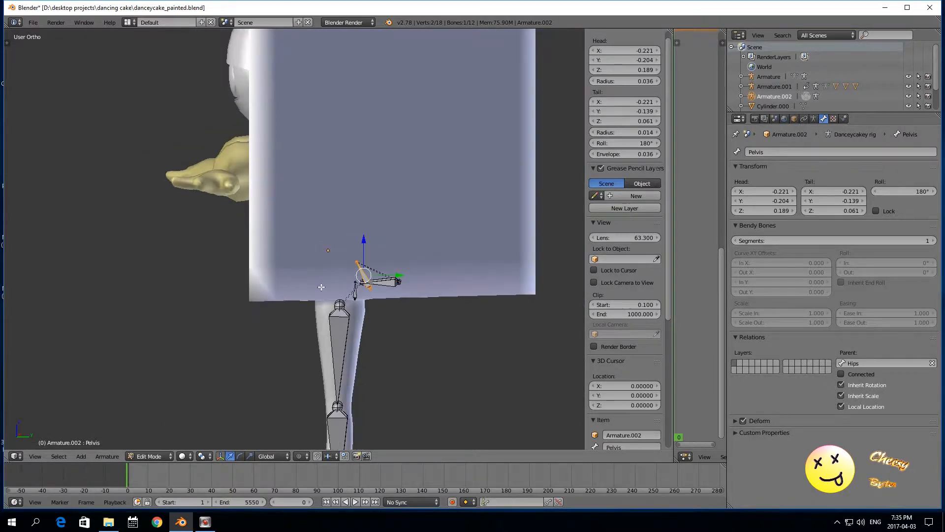
scroll(262, 307, "down", 1)
right_click(345, 257)
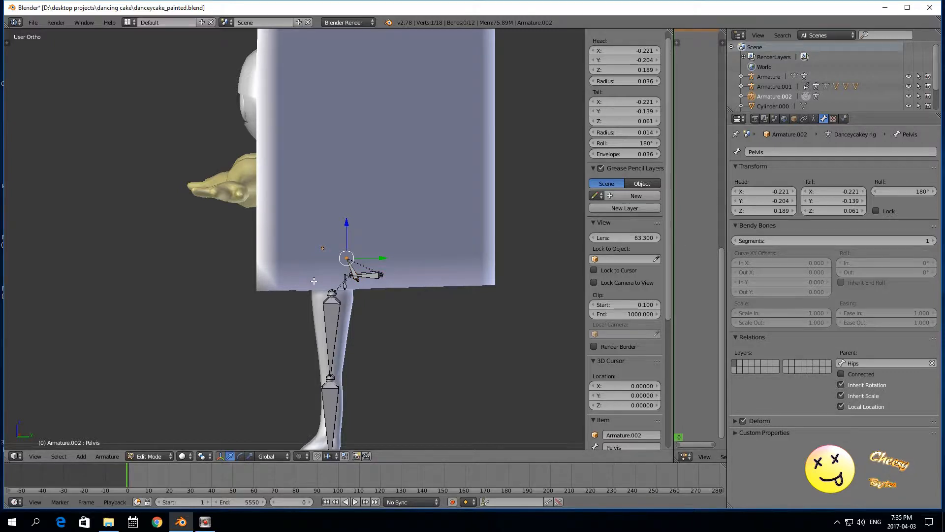
scroll(266, 295, "up", 2)
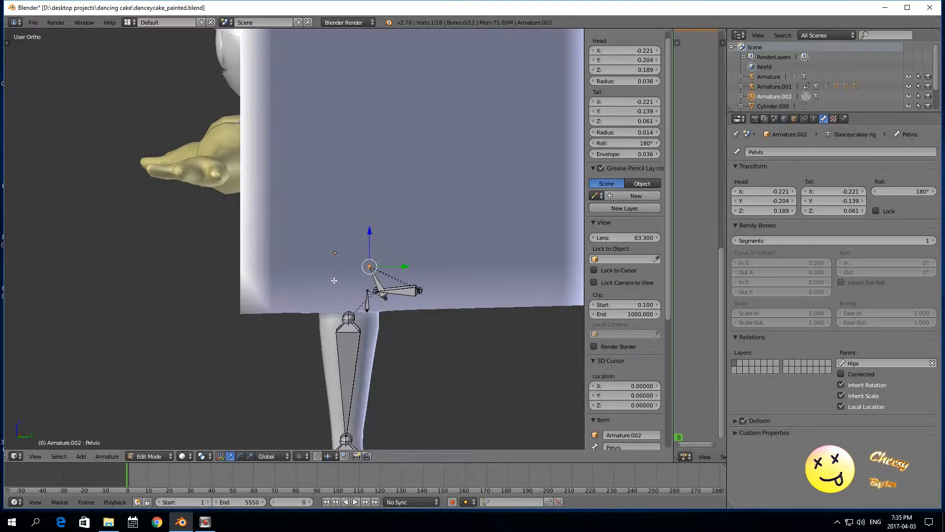
key("e")
left_click(334, 280)
left_click_drag(366, 231, 369, 226)
left_click(367, 252)
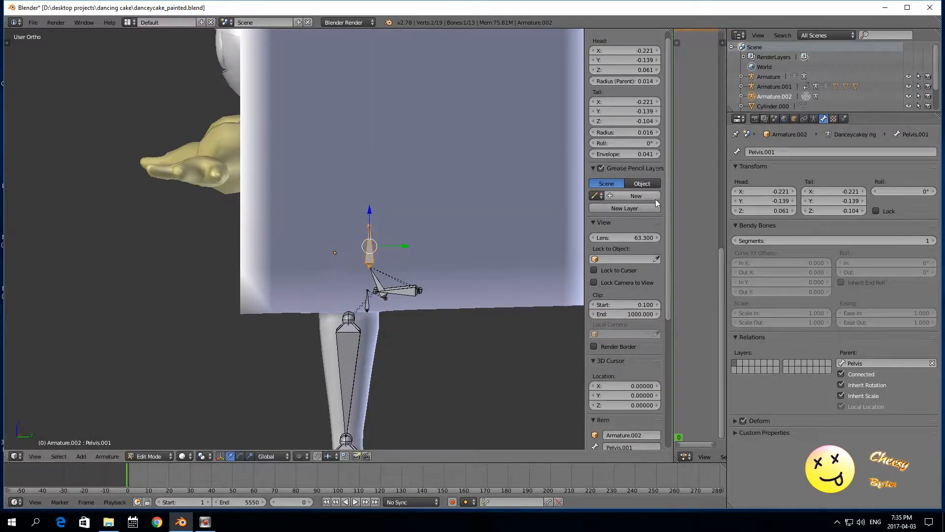
Rename the bone extruded above the Pelvis as spine.
left_click(784, 153)
type("s")
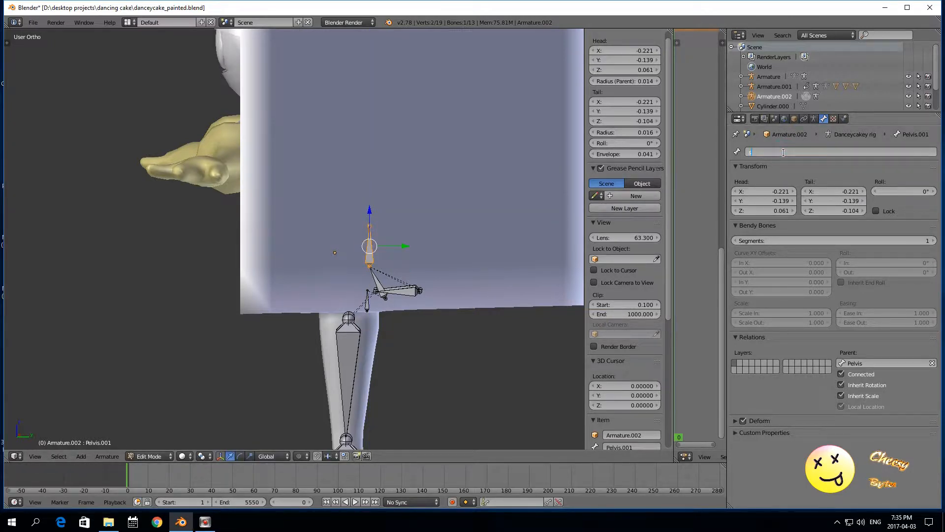
type("pine")
key("Return")
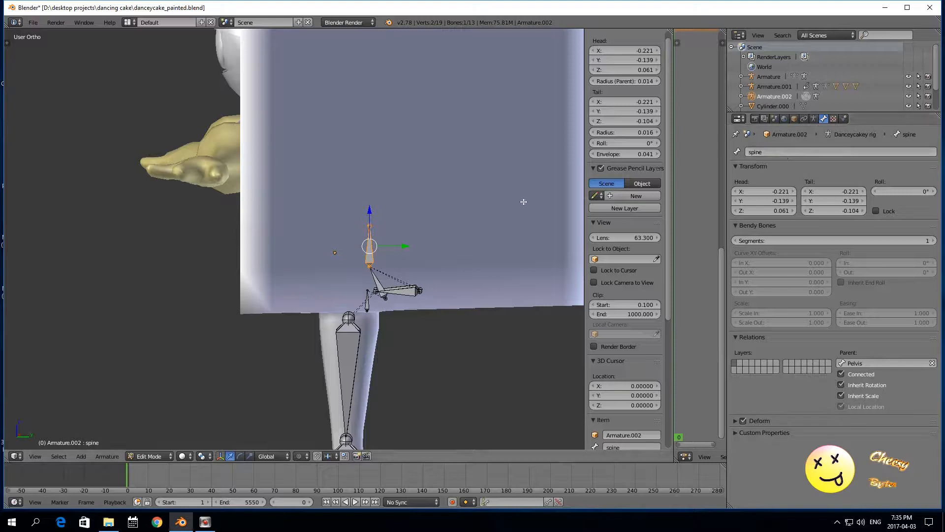
Extrude a second bone about 0.15 long straight up from the spine bone's tip and rename it spine2.
left_click(357, 218)
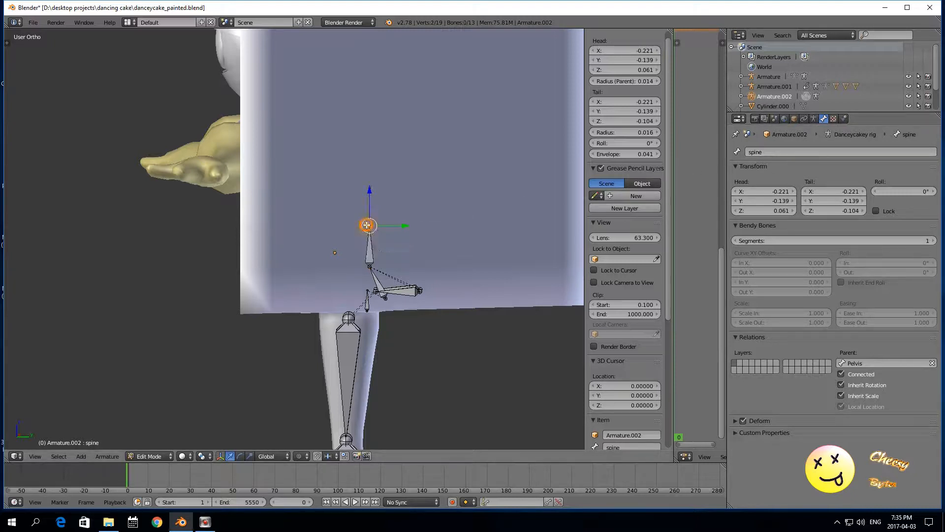
key("e")
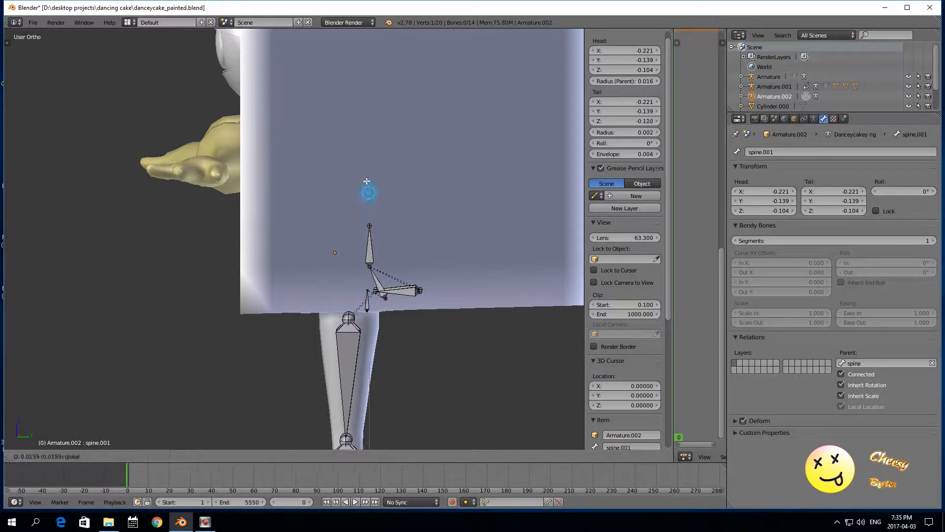
left_click(369, 206)
middle_click_drag(369, 206, 315, 247)
left_click(748, 152)
key("BackSpace")
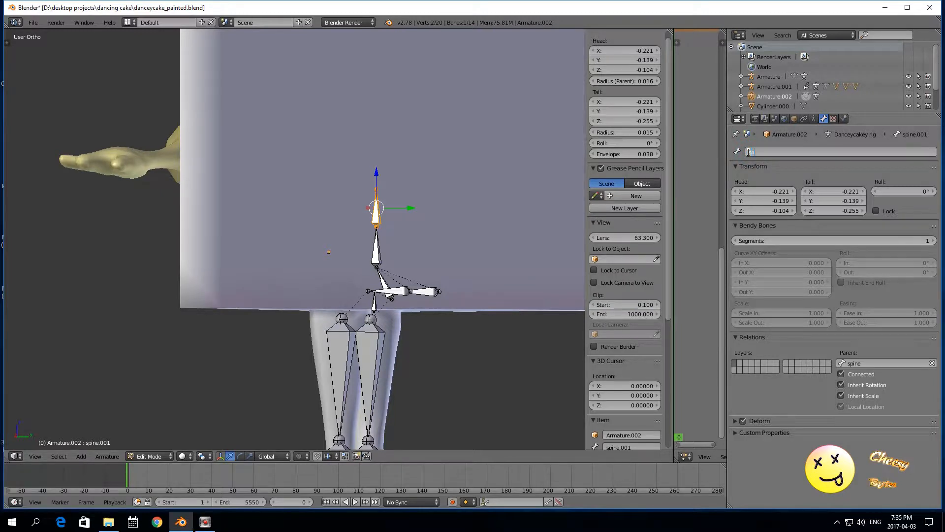
type("spine2")
key("Return")
Extrude a third spine bone about 0.114 long straight up from the spine2 bone's tip.
right_click(371, 190)
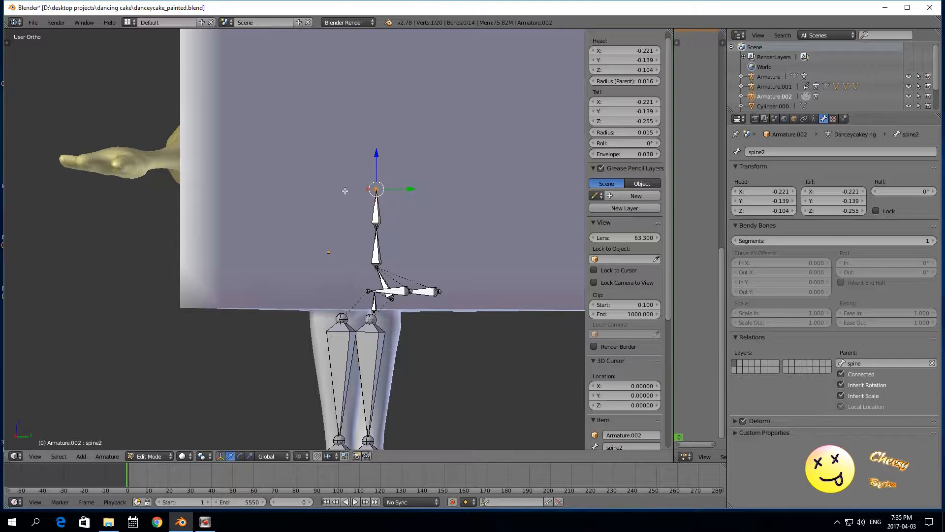
key("e")
left_click(382, 171)
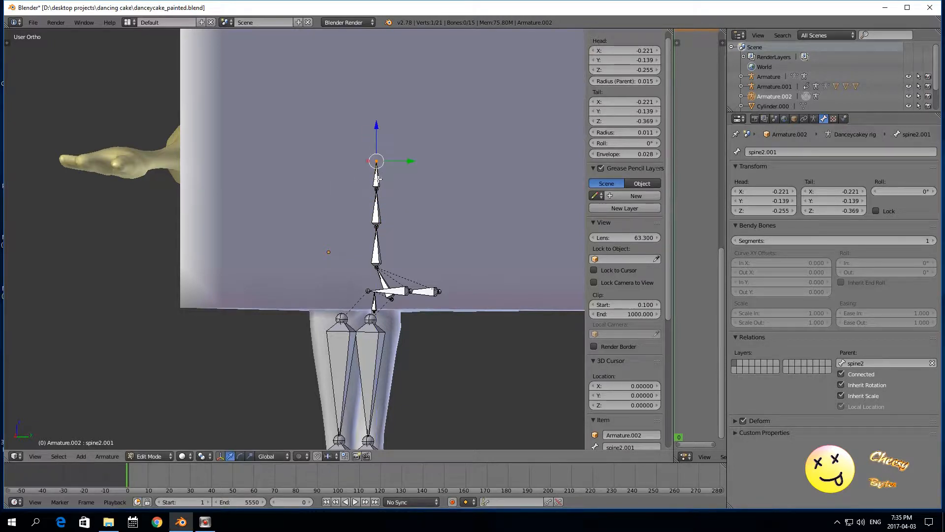
Rename the middle bone of the spine chain as spine1.
right_click(378, 179)
scroll(355, 182, "up", 1)
left_click(757, 152)
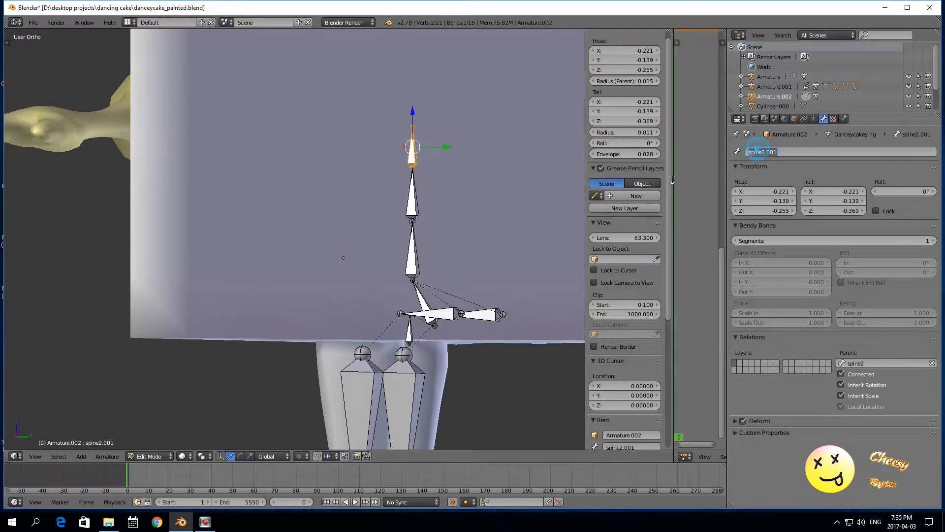
right_click(414, 253)
right_click(412, 197)
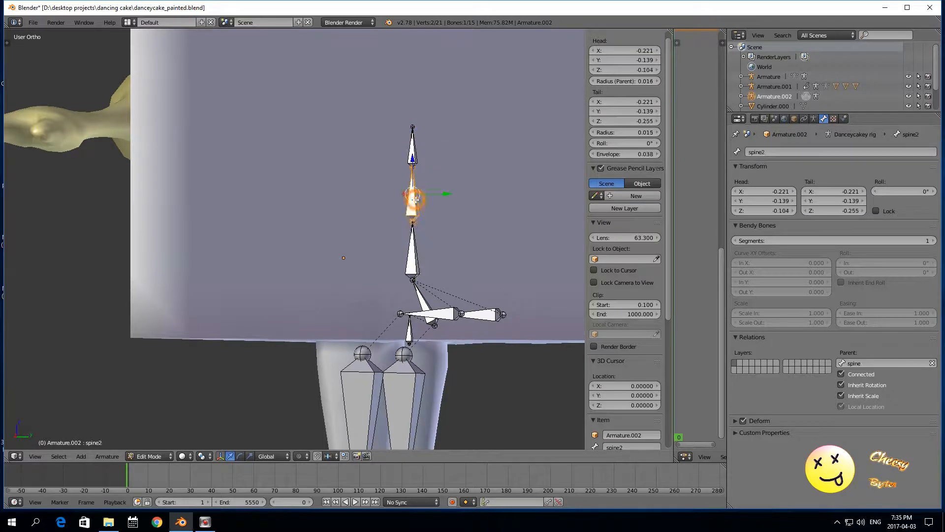
left_click(782, 151)
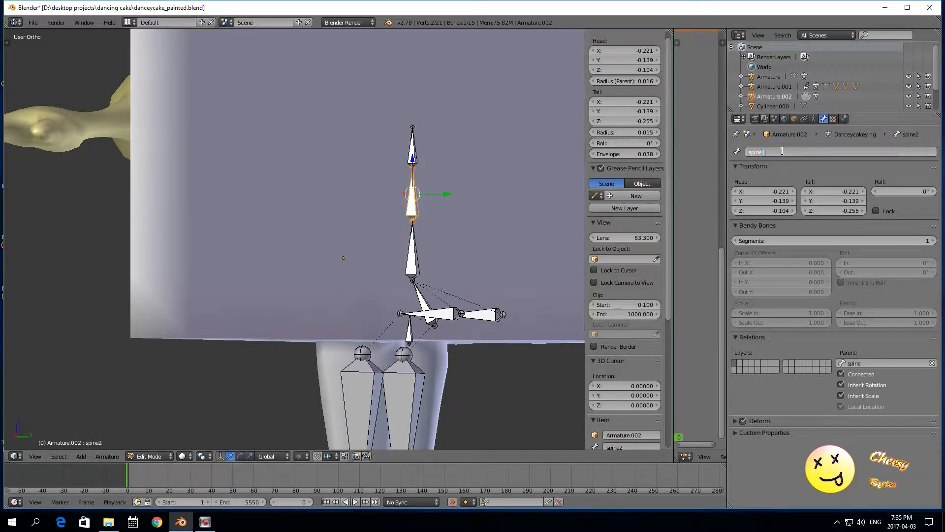
key("Return")
Rename the topmost bone of the spine chain as spine2.
right_click(415, 153)
left_click(759, 152)
type("sp")
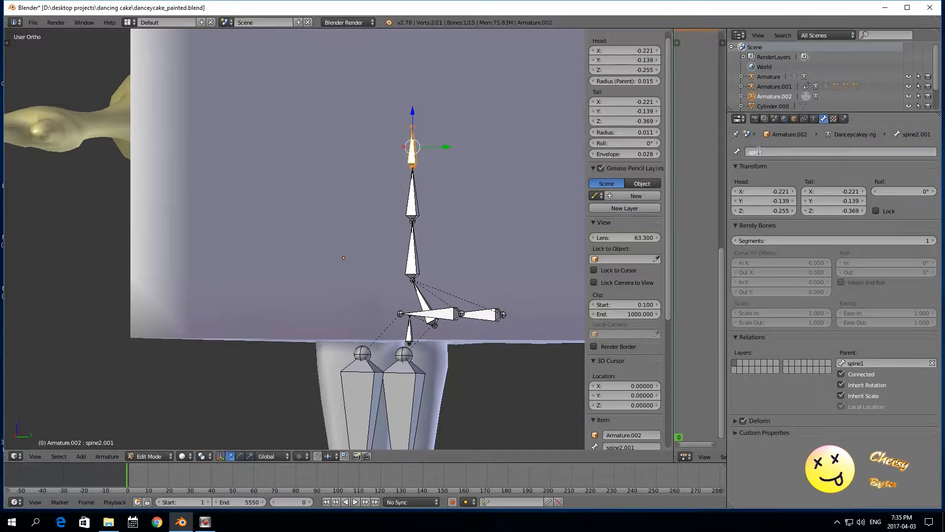
type("ine2")
key("Return")
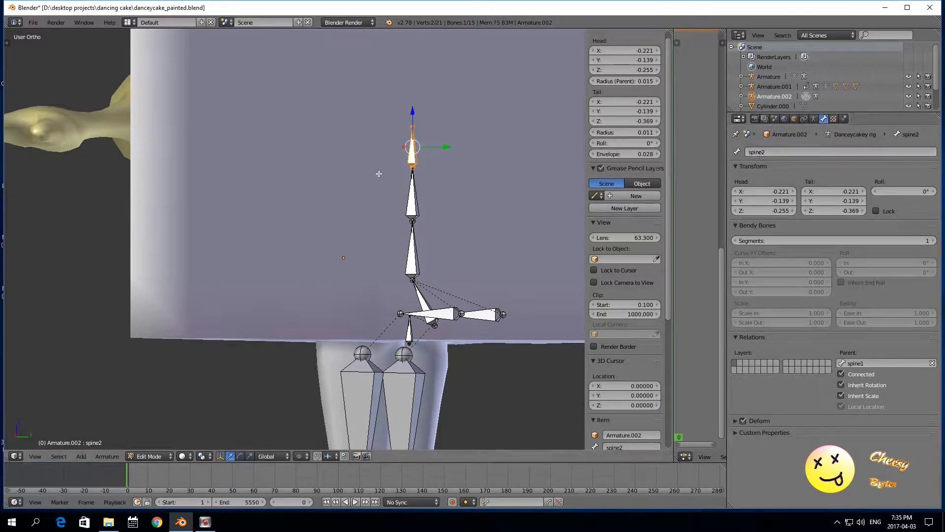
Extrude a bone about 0.22 long along the X axis from the spine2 bone's tip towards the arm.
scroll(318, 241, "down", 2)
middle_click_drag(293, 258, 416, 254)
right_click(270, 188)
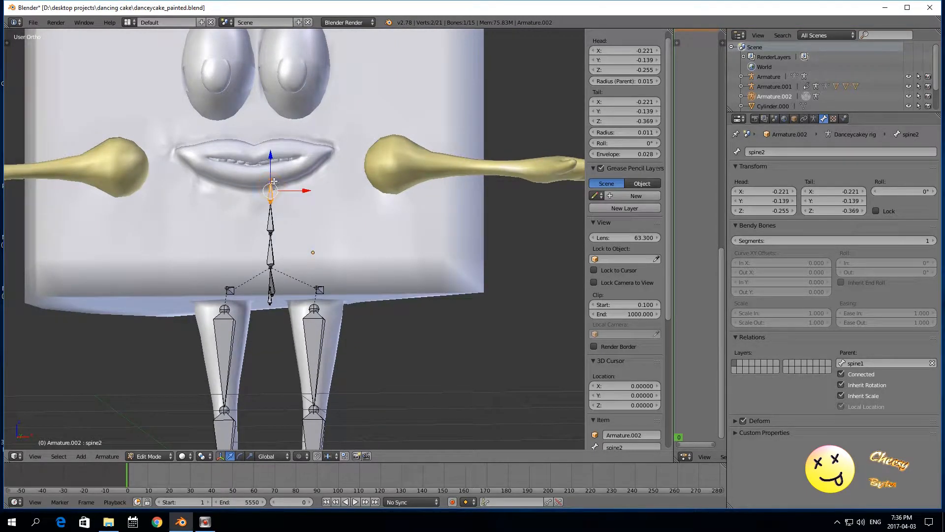
middle_click_drag(310, 196, 337, 218)
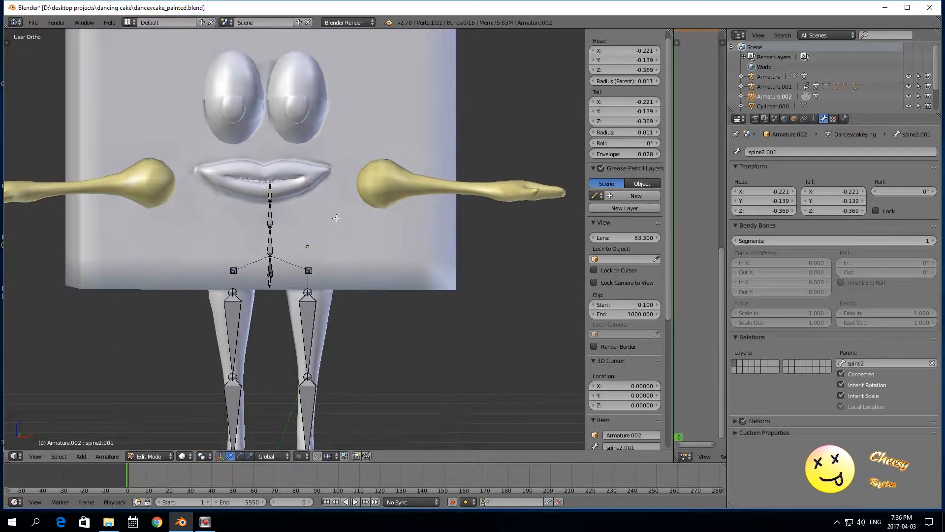
key("e")
key("x")
left_click(375, 216)
Rename the sideways bone extruded from spine2 as clavicle_L.
right_click(284, 178)
left_click(778, 152)
type("clavicle_L")
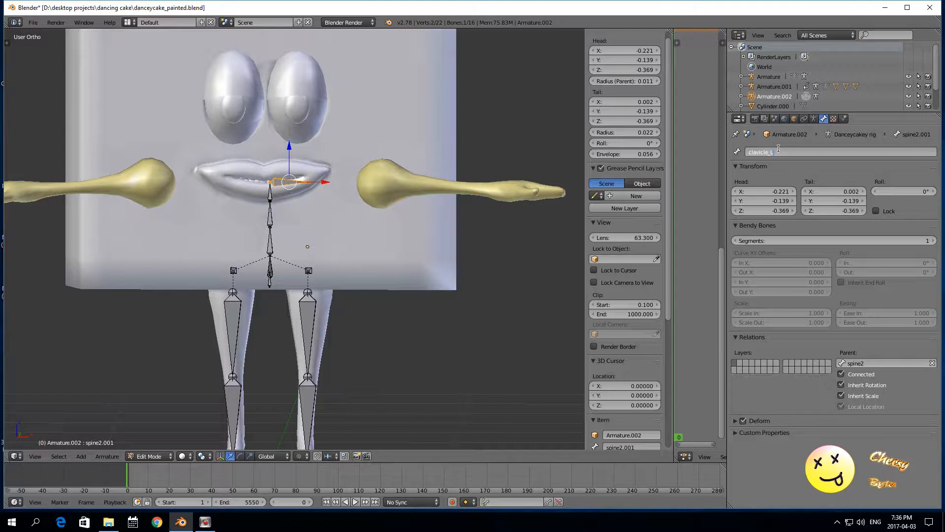
key("Return")
Disconnect clavicle_L from its parent spine2 and move it along X so its head is at -0.038 and its tail at 0.185.
left_click(842, 374)
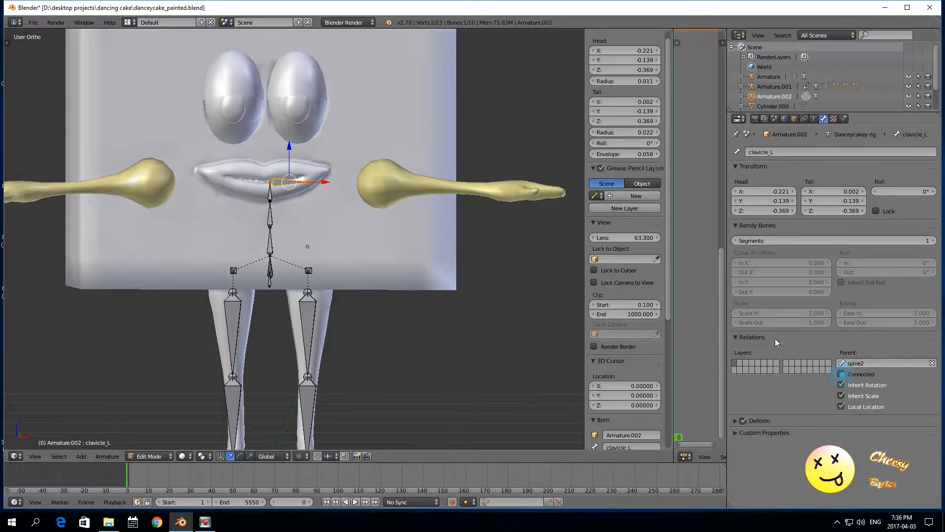
left_click_drag(324, 183, 361, 182)
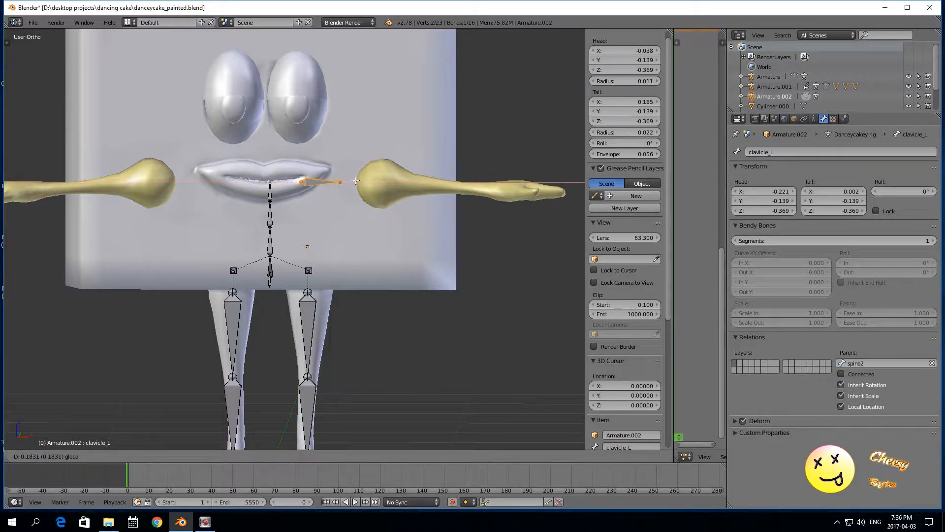
right_click(356, 181)
Shorten and lower the spine2 bone so its head is at about Z -0.192 and its tail at Z -0.280.
right_click(269, 184)
left_click_drag(270, 148, 270, 153)
right_click(270, 195)
left_click_drag(270, 161, 274, 171)
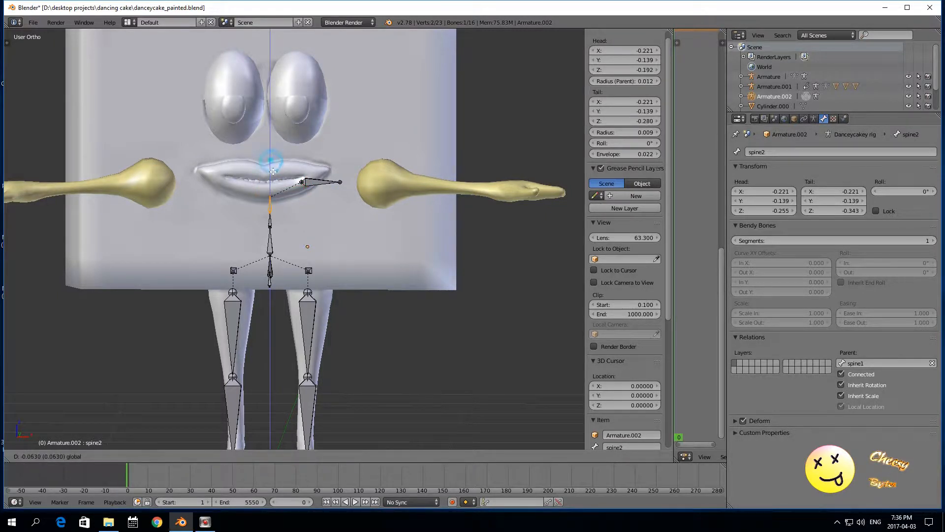
key("Escape")
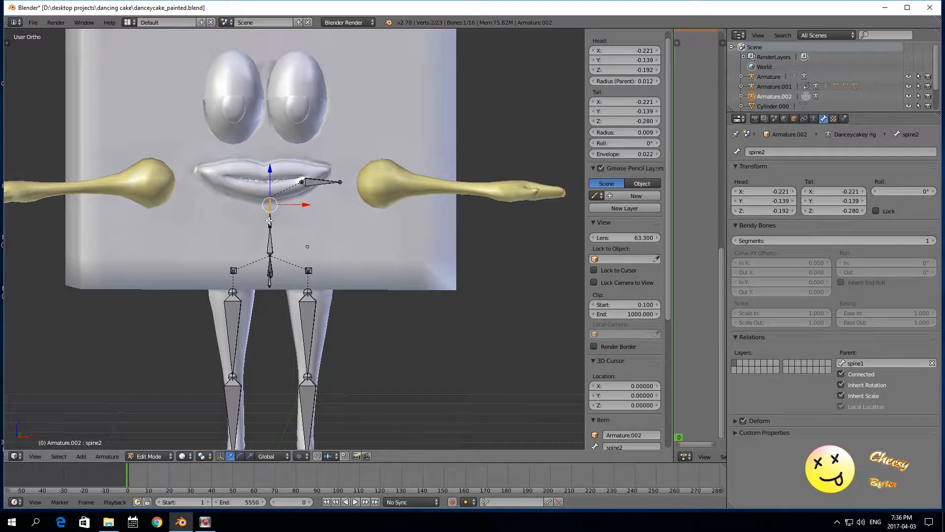
Lower clavicle_L to about Z -0.331 and drop its head alone to about Z -0.285.
right_click(312, 185)
left_click_drag(321, 146, 321, 217)
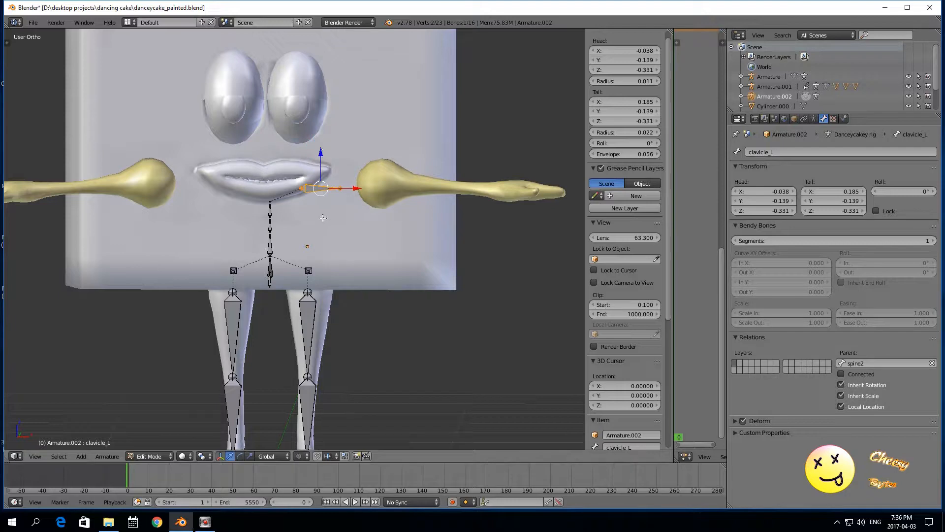
right_click(300, 186)
left_click_drag(301, 151, 302, 160)
right_click(325, 192)
Move spine1, spine2 and clavicle_L along Y to about 0.004 and shift the spine bone's head to about Y -0.070.
middle_click_drag(324, 231, 357, 217)
right_click(357, 229)
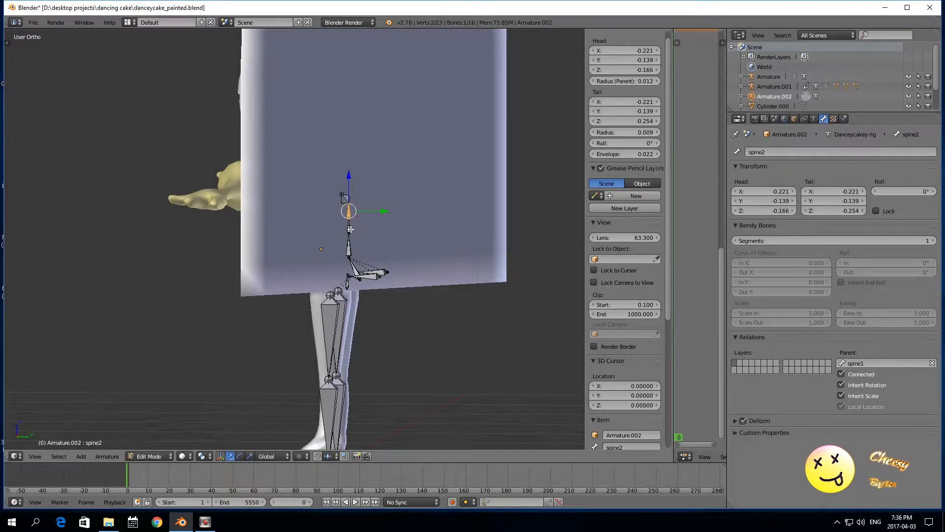
right_click(349, 219, "shift")
right_click(346, 199, "shift")
scroll(352, 238, "up", 2)
scroll(352, 238, "down", 2)
scroll(251, 280, "up", 2)
middle_click_drag(250, 280, 152, 325)
right_click(315, 206, "shift")
middle_click_drag(199, 294, 264, 297)
left_click_drag(398, 197, 371, 196)
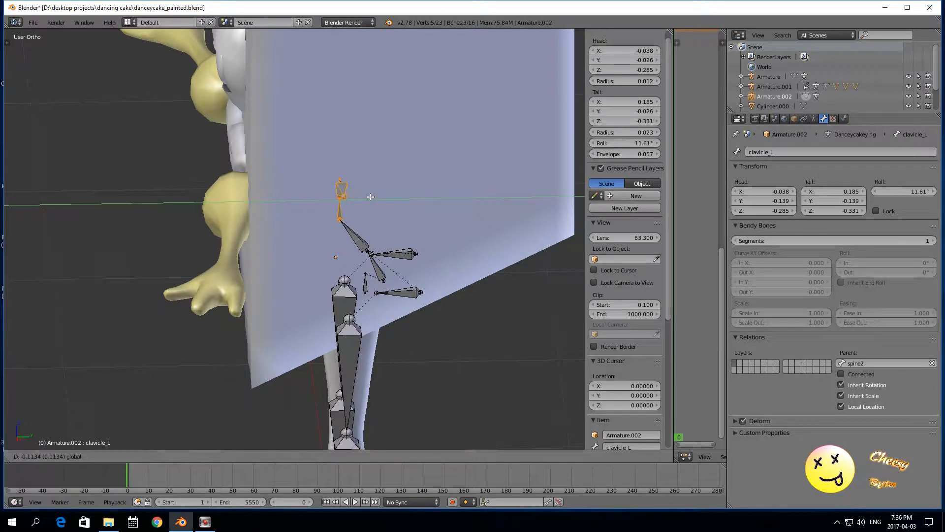
mouse_move(381, 195)
left_mouse_down()
mouse_move(387, 206)
mouse_move(369, 207)
left_mouse_up()
right_click(362, 244, "shift")
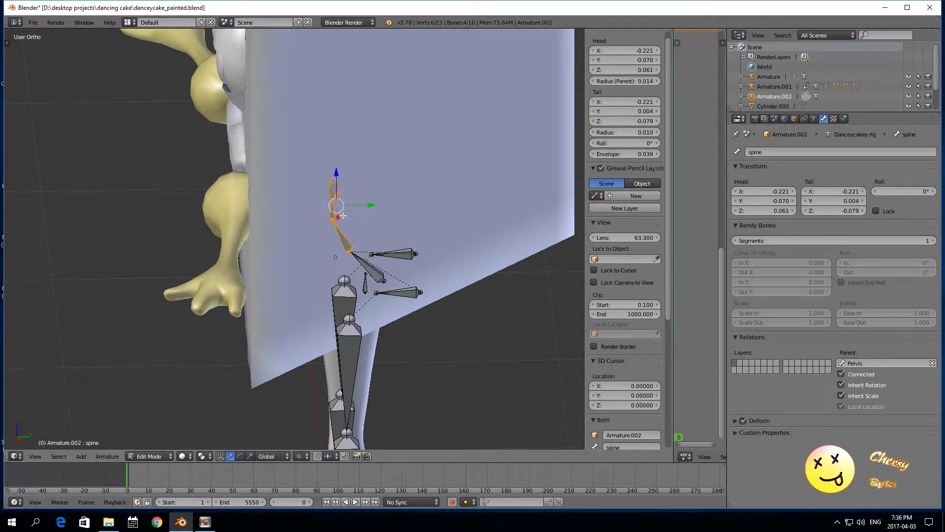
Move spine1, spine2 and clavicle_L together slightly further along Y to about 0.008.
right_click(333, 215)
middle_click_drag(267, 228, 217, 241)
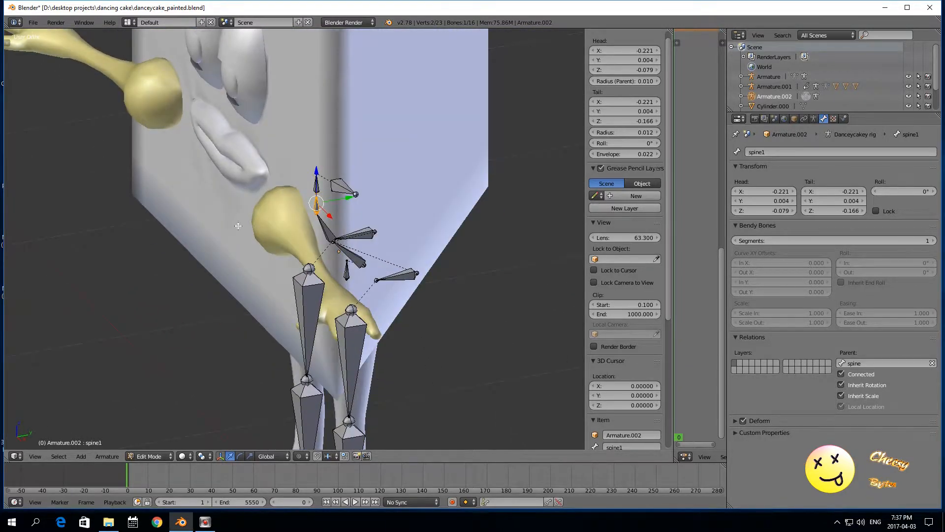
right_click(350, 186, "shift")
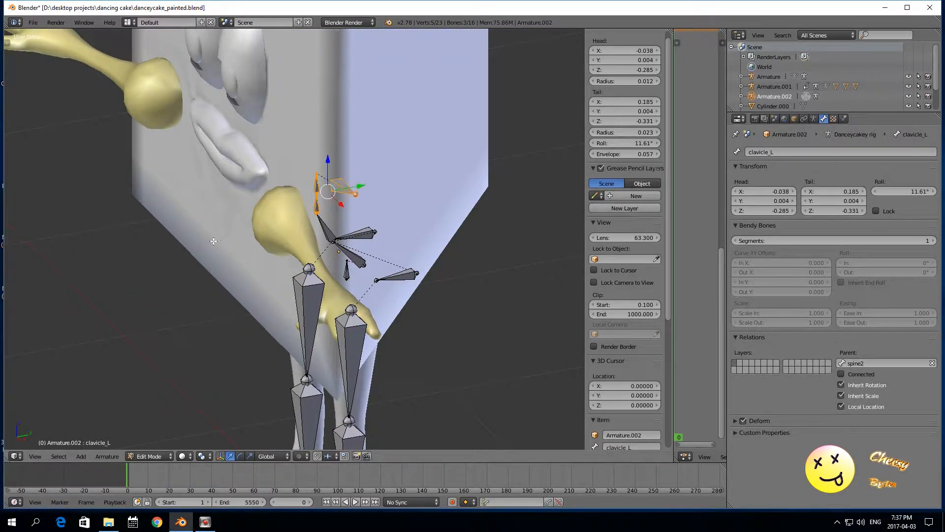
middle_click_drag(216, 240, 179, 230)
left_click_drag(371, 195, 369, 192)
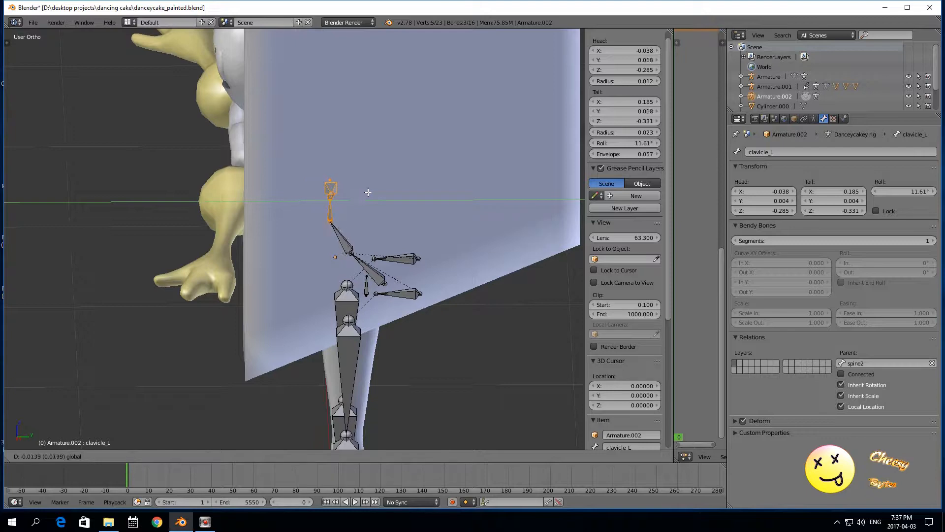
left_click(371, 191)
middle_click_drag(365, 194, 330, 202)
Shift spine2 and clavicle_L along Y so spine2 leans from about Y 0.051 at its head to Y 0.092 at its tail.
right_click(342, 186)
right_click(339, 187)
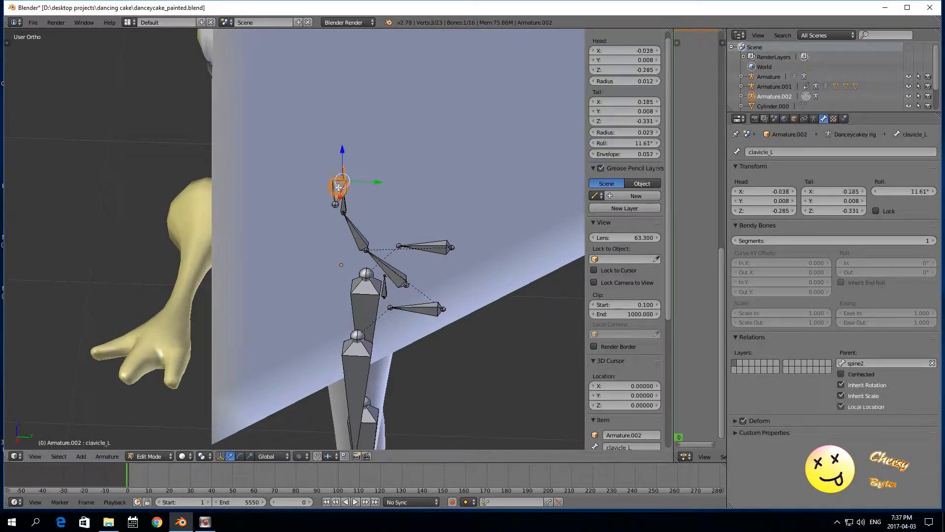
middle_click_drag(317, 241, 294, 234)
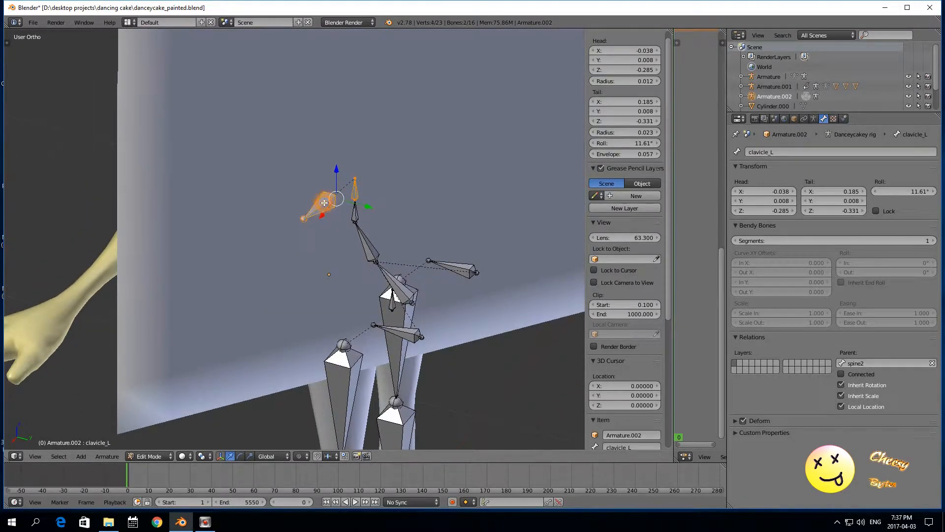
left_click_drag(372, 207, 362, 205)
middle_click_drag(325, 264, 345, 196)
key("ctrl+z")
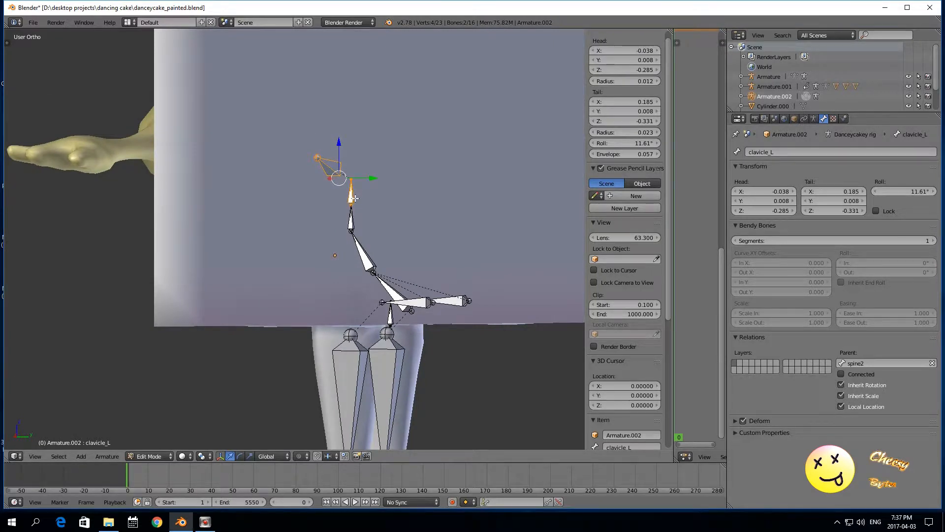
mouse_move(374, 178)
left_mouse_down()
mouse_move(348, 177)
mouse_move(366, 179)
left_mouse_up()
right_click(338, 178)
middle_click_drag(344, 207, 357, 295)
Select the Pelvis, spine, spine1, spine2 and clavicle_L bones and move them together along Y.
right_click(391, 299)
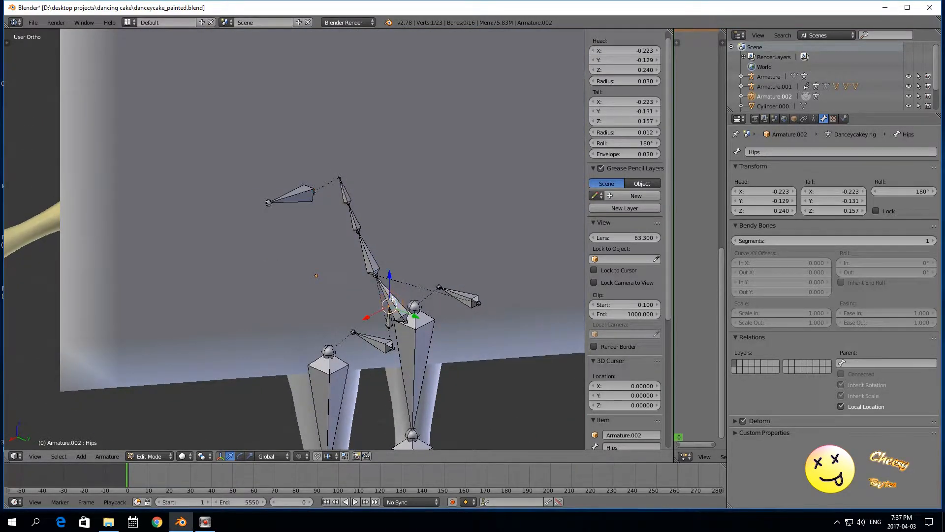
right_click(397, 306)
right_click(370, 265, "shift")
right_click(354, 223, "shift")
right_click(346, 196, "shift")
middle_click_drag(302, 303, 321, 287)
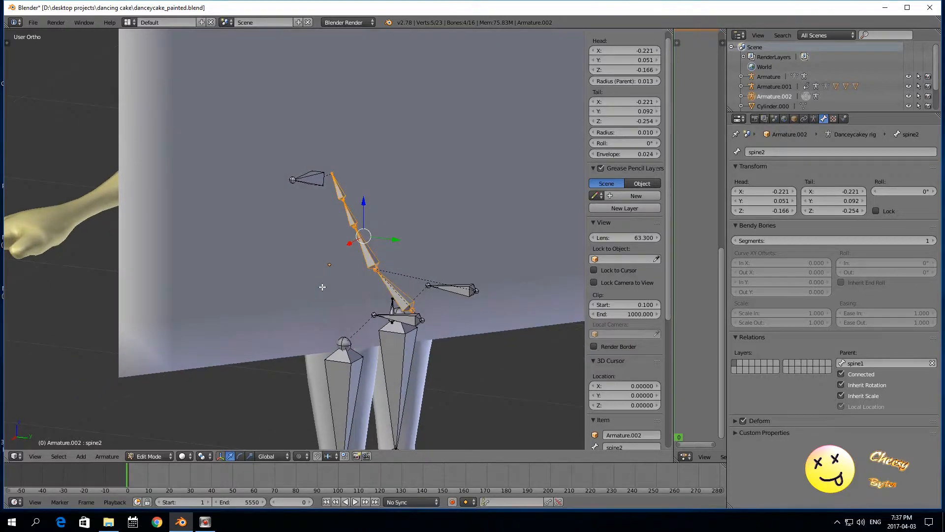
right_click(313, 182, "shift")
left_click_drag(371, 220, 346, 218)
scroll(305, 306, "up", 1)
scroll(274, 320, "down", 2)
middle_click_drag(273, 320, 365, 236)
Move clavicle_L alone to about Y 0.442, with its head at Z -0.355 and its tail at Z -0.401.
right_click(318, 179)
left_click_drag(331, 144, 331, 161)
middle_click_drag(331, 161, 295, 276)
left_click_drag(344, 199, 301, 252)
middle_click_drag(301, 252, 315, 237)
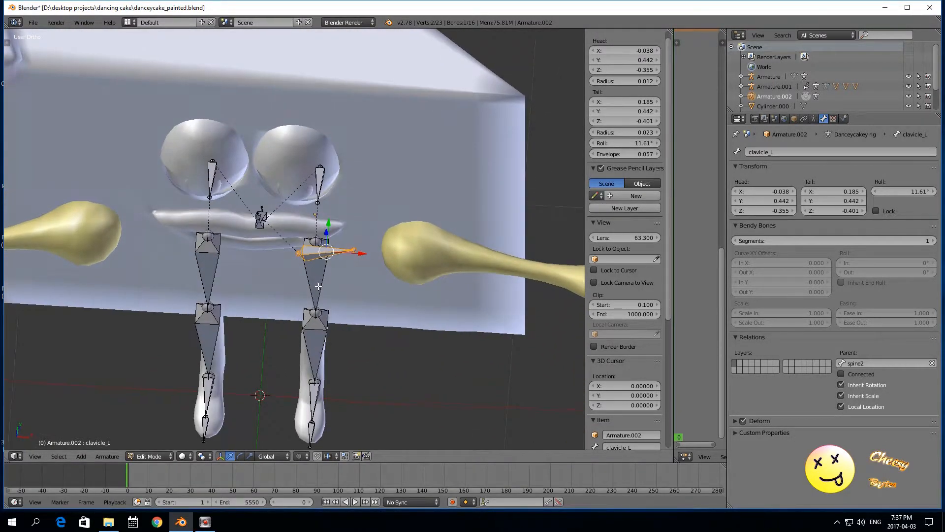
Turn off the armature's X-Ray display and move clavicle_L along Y to about 0.392.
left_click(793, 119)
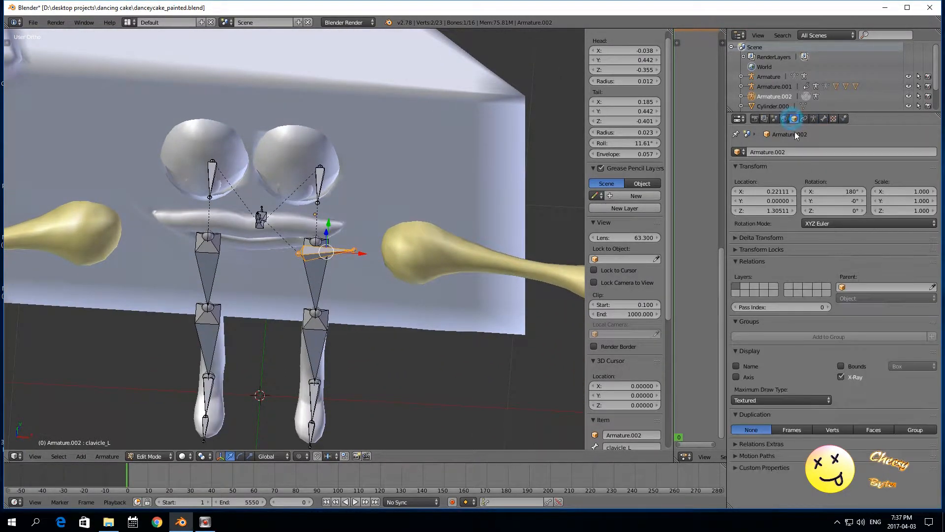
left_click(841, 377)
middle_click_drag(344, 320, 317, 357)
left_click_drag(317, 250, 325, 242)
mouse_move(325, 242)
middle_mouse_down()
mouse_move(310, 274)
mouse_move(274, 249)
mouse_move(312, 243)
mouse_move(273, 285)
mouse_move(325, 245)
middle_mouse_up()
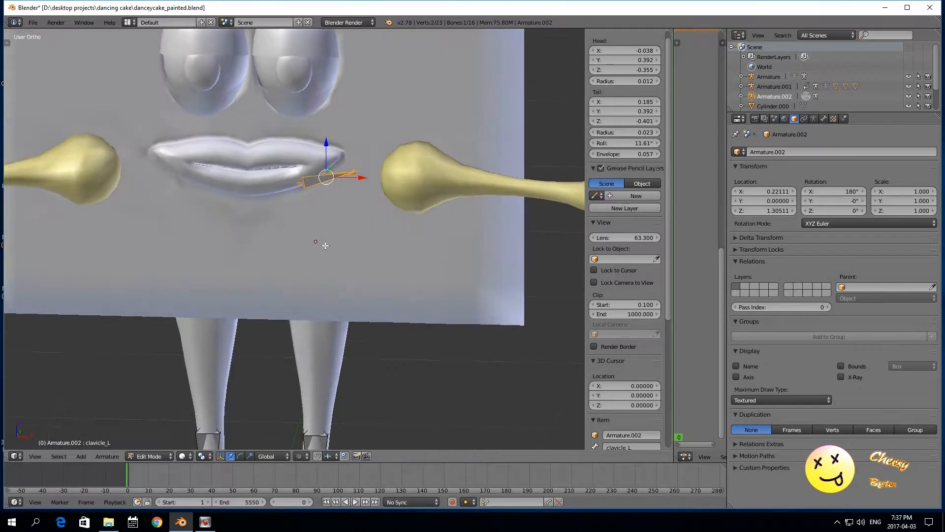
Move clavicle_L to about Y 0.351 and lower it so its head is at Z -0.300 and its tail at Z -0.346.
middle_click_drag(361, 181, 311, 235)
left_click_drag(311, 235, 325, 230)
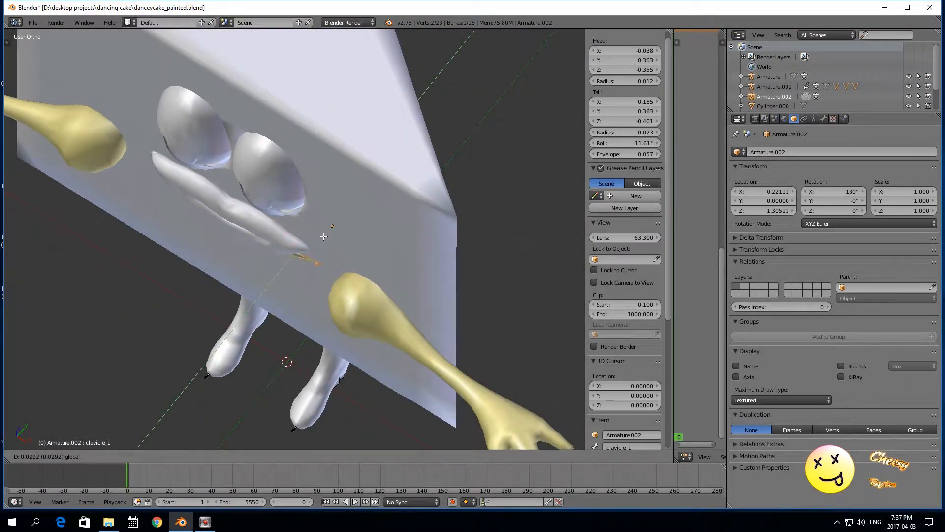
left_click(326, 236)
middle_click_drag(326, 235, 335, 178)
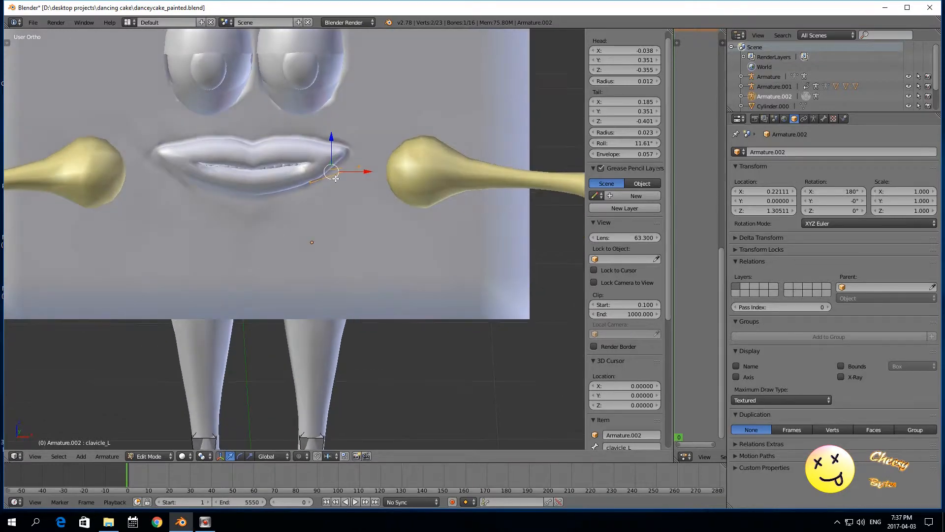
left_click_drag(329, 136, 328, 123)
middle_click_drag(329, 123, 289, 240)
Move only the tail of clavicle_L along Y to about 0.382.
right_click(289, 239)
left_click_drag(314, 228, 308, 231)
middle_click_drag(308, 231, 334, 195)
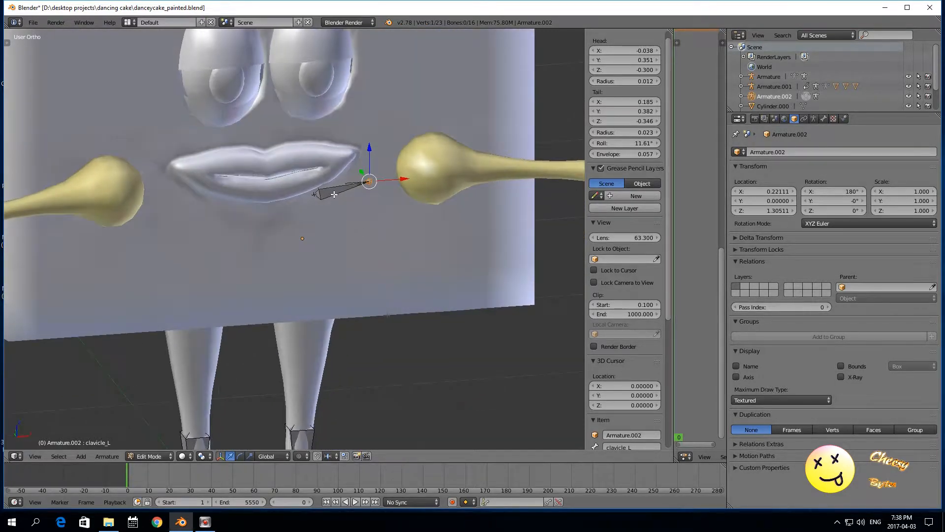
Move the whole clavicle_L bone along Y so its head is at about 0.312 and its tail at 0.343.
middle_click_drag(300, 240, 355, 178)
key("g")
left_click(314, 210)
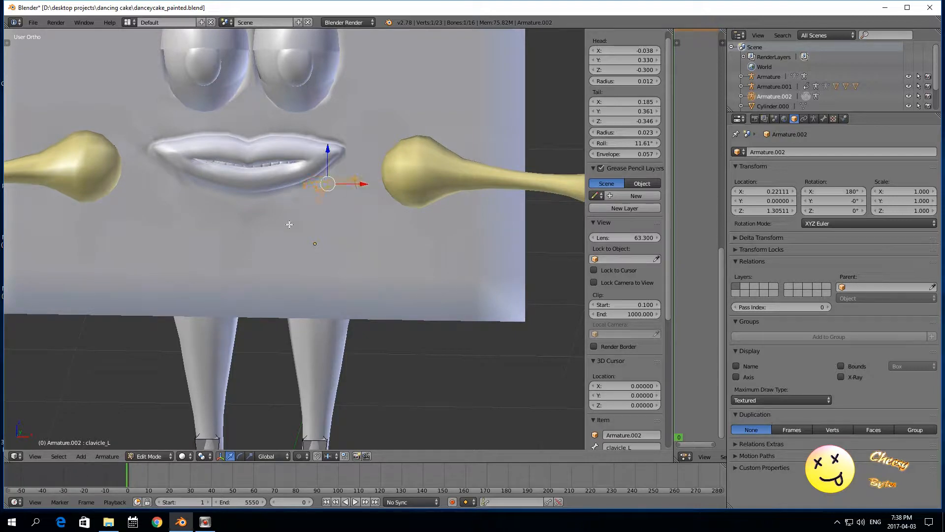
middle_click_drag(291, 223, 245, 263)
left_click_drag(316, 209, 322, 204)
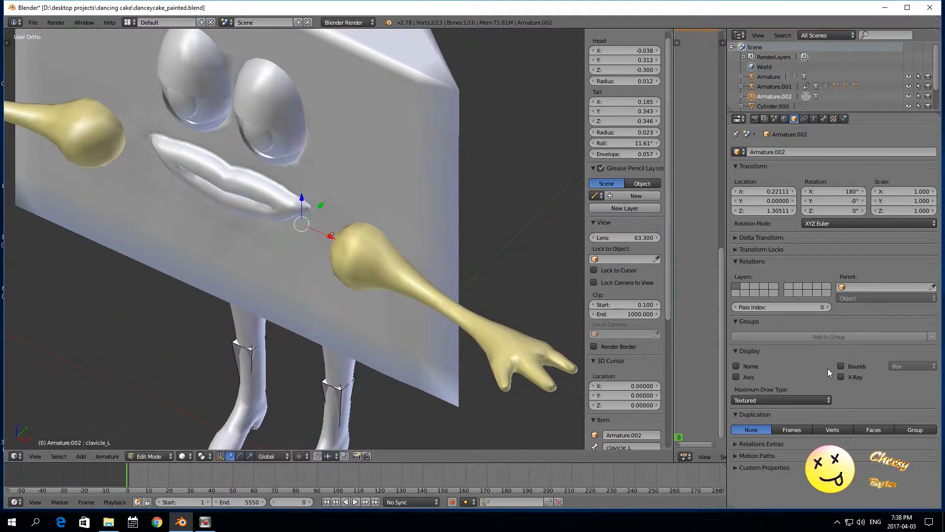
Turn the armature's X-Ray display back on and lower clavicle_L to about Z -0.248 at its head and -0.294 at its tail.
left_click(841, 376)
mouse_move(345, 246)
middle_mouse_down()
mouse_move(359, 258)
mouse_move(351, 258)
middle_mouse_up()
left_click_drag(337, 132, 337, 122)
middle_click_drag(302, 200, 125, 237)
right_click(313, 186)
left_click_drag(313, 148, 313, 158)
Nudge the upper part of the spine chain slightly along Y and reselect clavicle_L.
right_click(259, 188)
right_click(254, 188)
middle_click_drag(278, 237, 301, 217)
right_click(307, 224)
middle_click_drag(281, 262, 325, 251)
right_click(325, 249)
right_click(315, 209)
left_click_drag(340, 212, 342, 210)
right_click(240, 185)
middle_click_drag(240, 235, 365, 240)
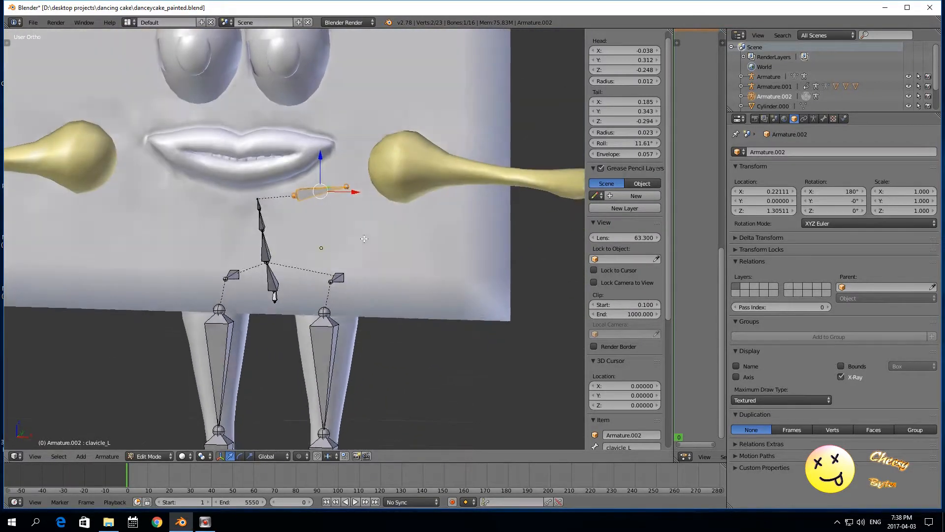
Select the clavicle_L bone and rename the armature object as Clavicle_l.
right_click(347, 188)
middle_click_drag(347, 191, 370, 273)
right_click(319, 212)
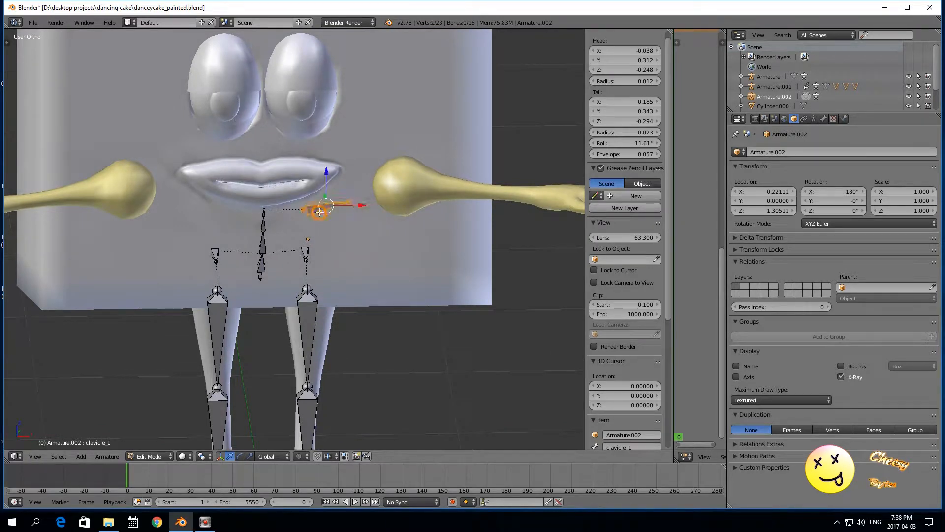
left_click(753, 153)
key("BackSpace")
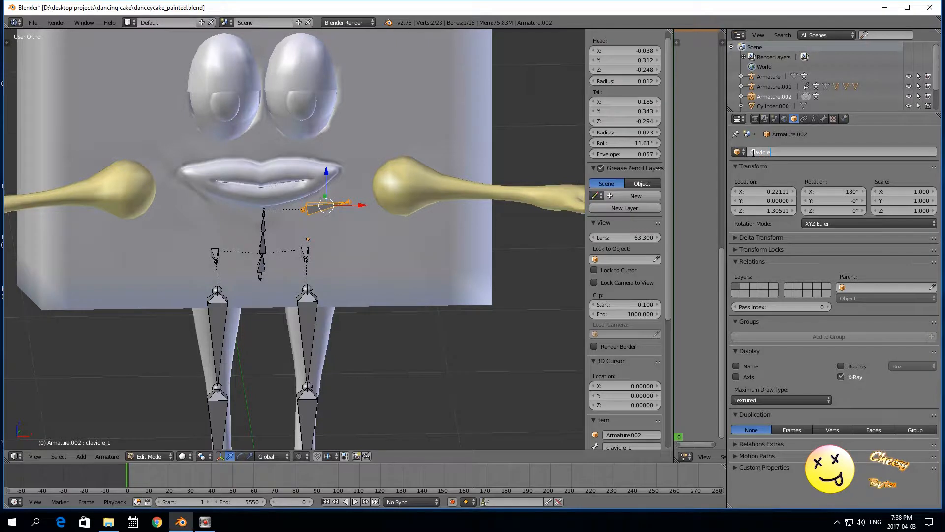
type("Clavicle_l")
key("Return")
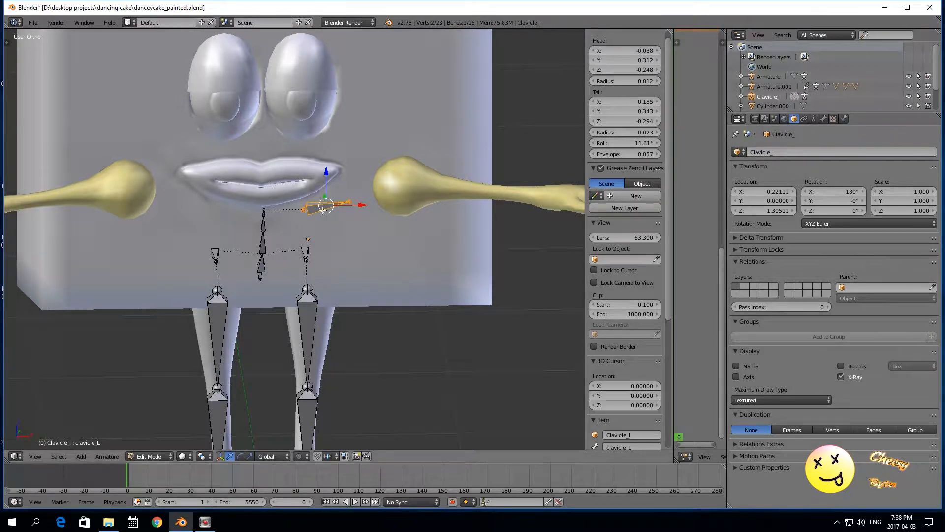
Show the bone properties and extrude a new bone along X from clavicle_L's tail to about X 0.463.
scroll(287, 226, "up", 1)
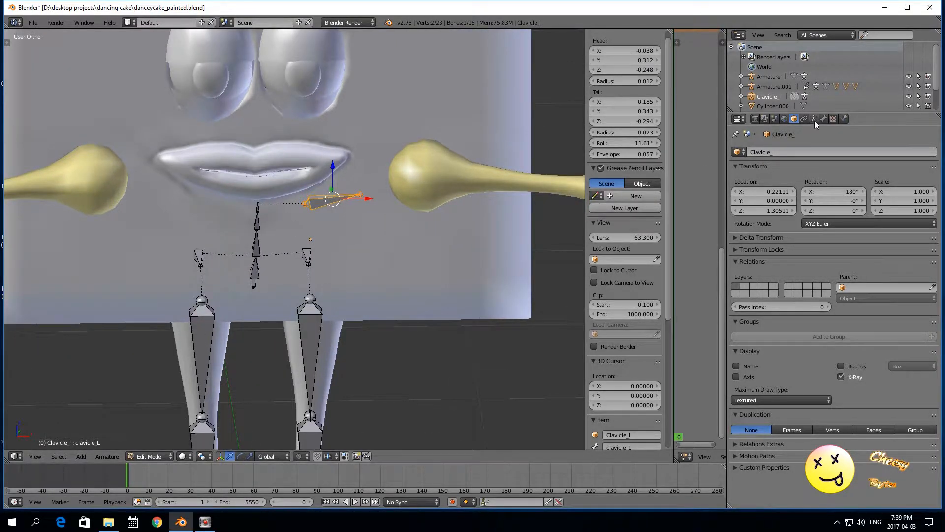
left_click(814, 120)
left_click(823, 119)
scroll(247, 216, "up", 2)
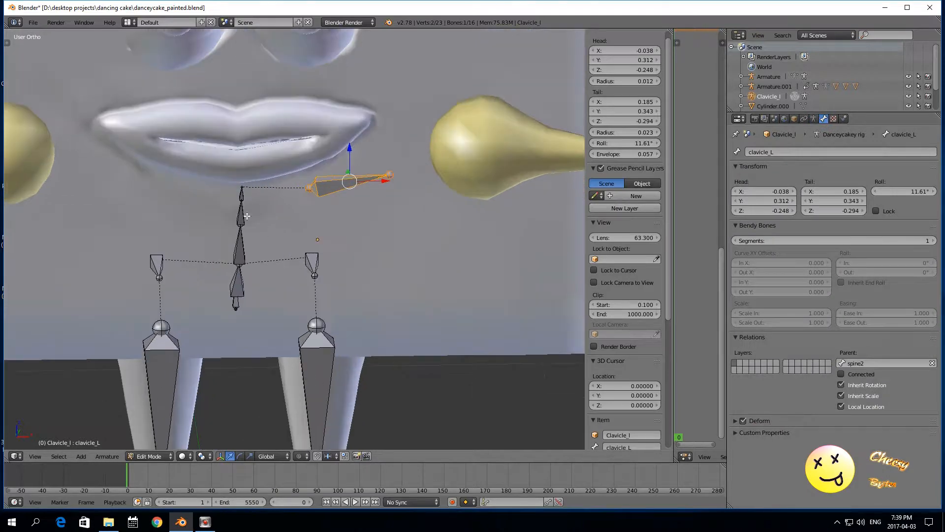
right_click(241, 193)
right_click(327, 187)
middle_click_drag(355, 243, 374, 202)
right_click(389, 147)
scroll(402, 201, "down", 2)
key("e")
key("x")
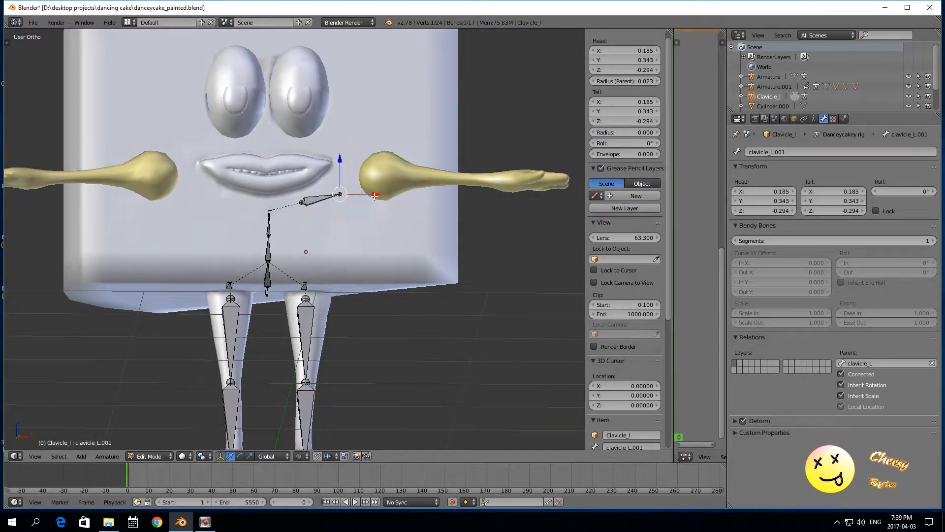
left_click(418, 192)
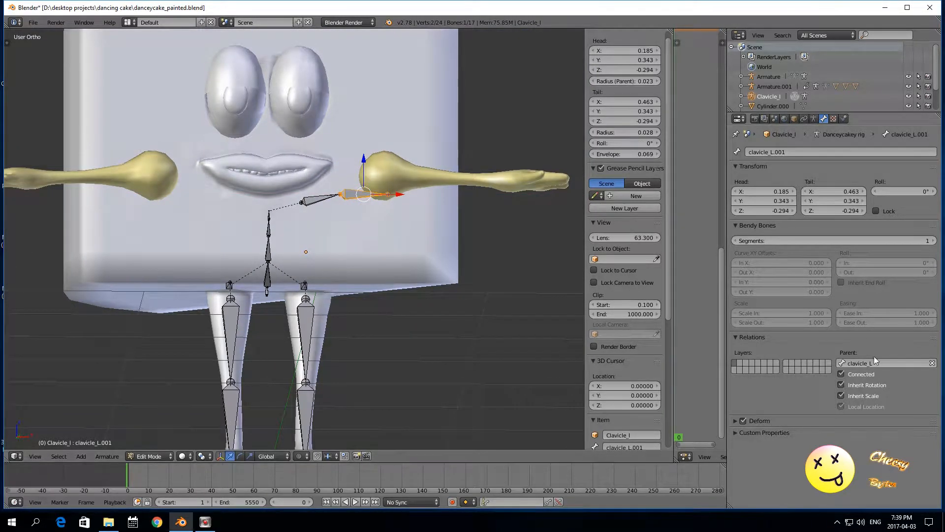
Disconnect the extruded bone from clavicle_L and name it Upperarm_L.
left_click(841, 374)
left_click(787, 149)
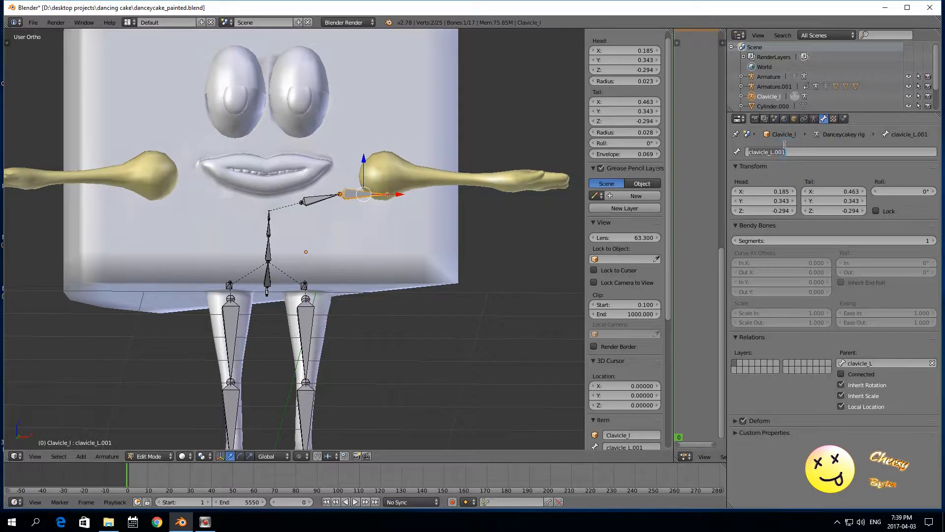
key("BackSpace")
key("Return")
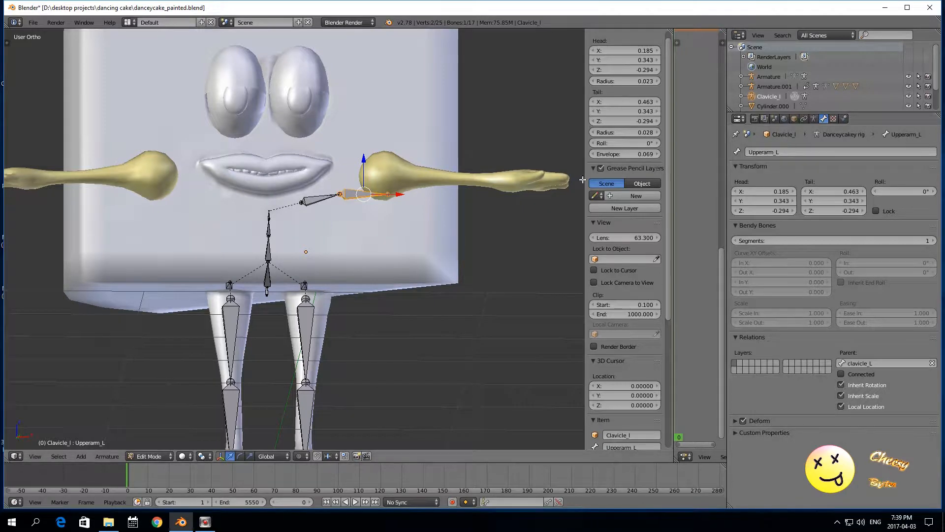
Move Upperarm_L along X to about 0.351 at its head and 0.629 at its tail, and along Z to about -0.404.
left_click_drag(395, 195, 432, 195)
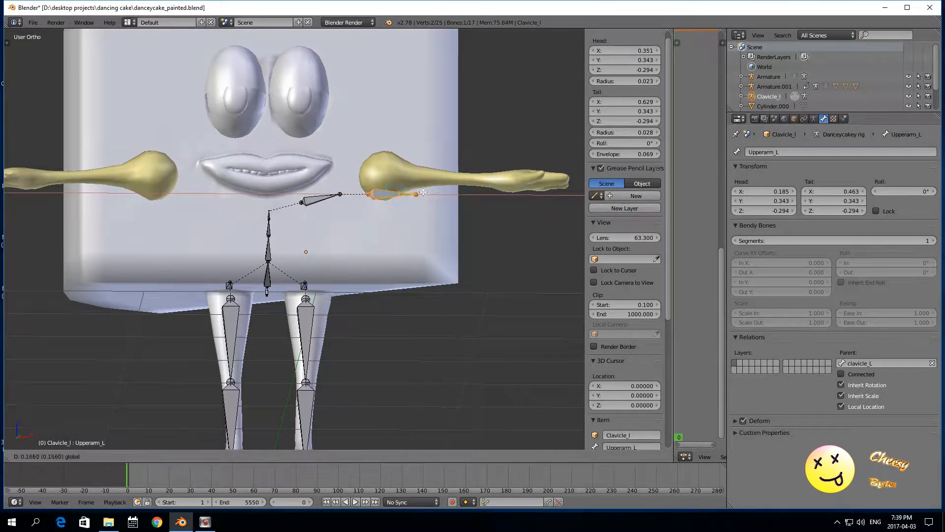
middle_click_drag(374, 217, 388, 167)
left_click_drag(388, 168, 388, 192)
middle_click_drag(389, 192, 403, 251)
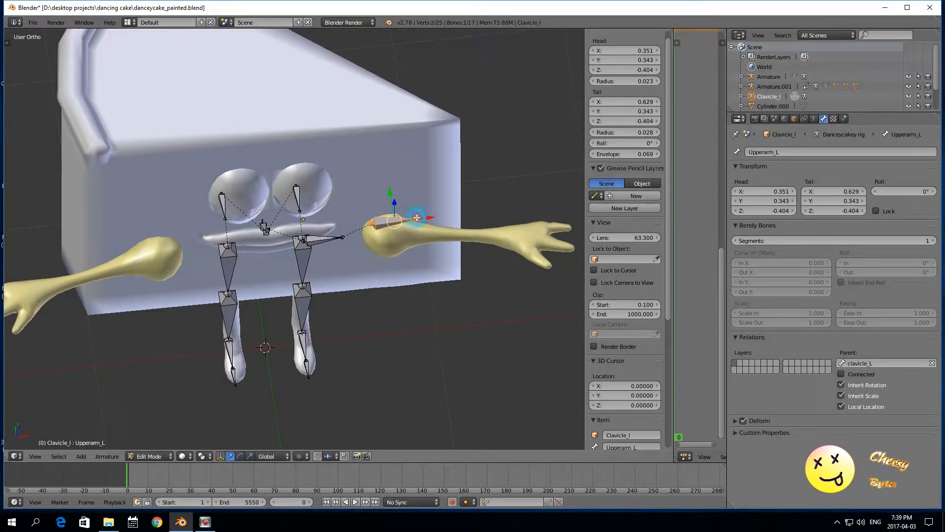
Move Upperarm_L's tail to about Y 0.425, and shift the whole bone along X to about 0.422 at its head and 0.699 at its tail.
right_click(416, 217)
key("g")
left_click(414, 199)
right_click(407, 223)
key("g")
key("y")
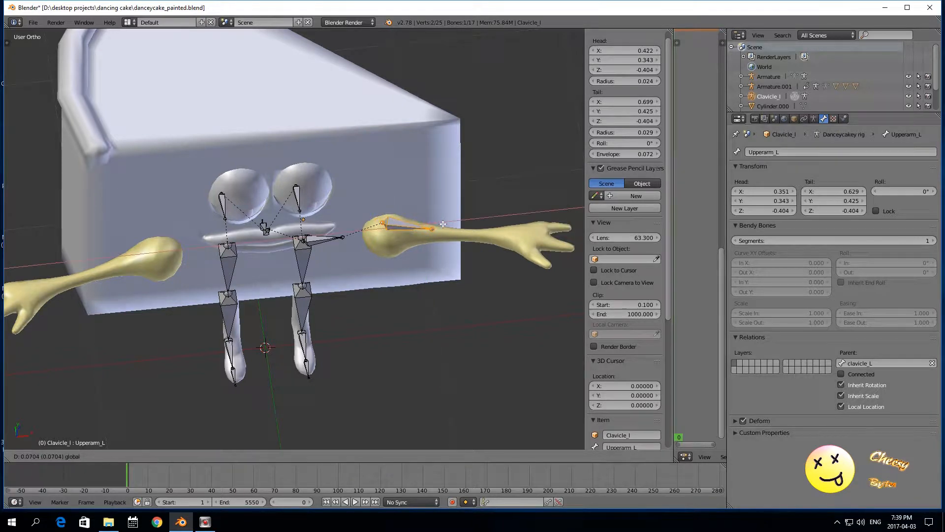
left_click(405, 199)
Adjust Upperarm_L along Y to about 0.399 at its head and 0.442 at its tail.
middle_click_drag(405, 200, 415, 281)
right_click(424, 274)
left_click_drag(425, 241, 383, 232)
right_click(377, 259)
Extend Upperarm_L's tail to the elbow at about X 0.805, Y 0.462, Z -0.390.
right_click(425, 271)
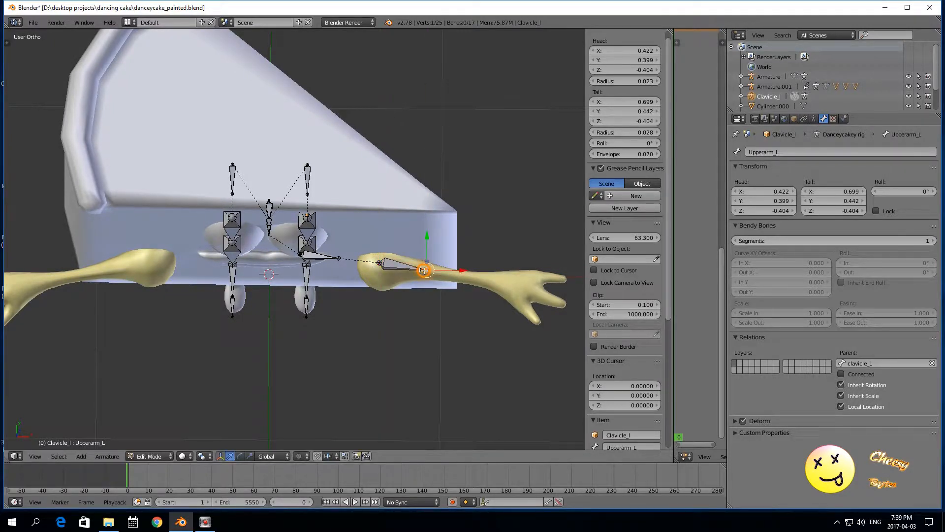
middle_click_drag(396, 343, 392, 311)
left_click_drag(455, 243, 482, 245)
middle_click_drag(437, 278, 406, 282)
left_click_drag(426, 292, 428, 289)
middle_click_drag(407, 335, 467, 259)
left_click_drag(465, 148, 465, 145)
middle_click_drag(465, 146, 416, 313)
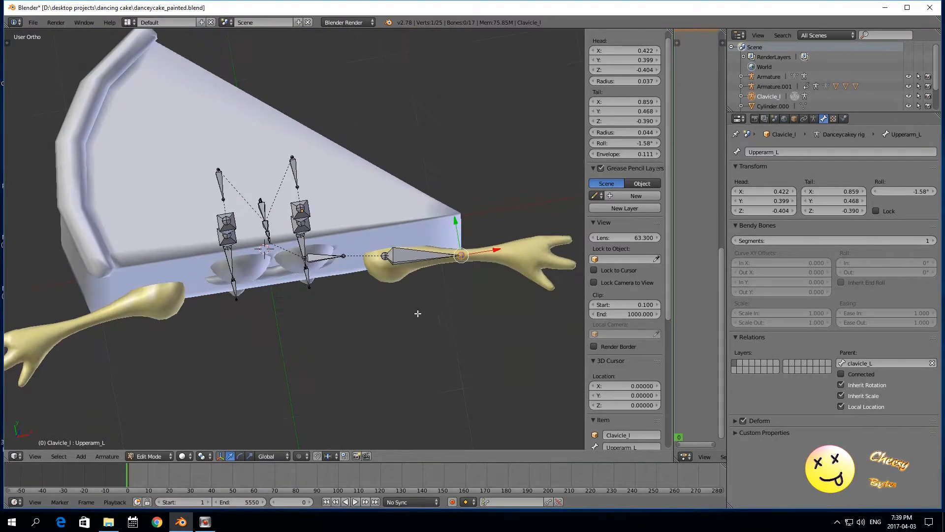
left_click_drag(488, 249, 477, 247)
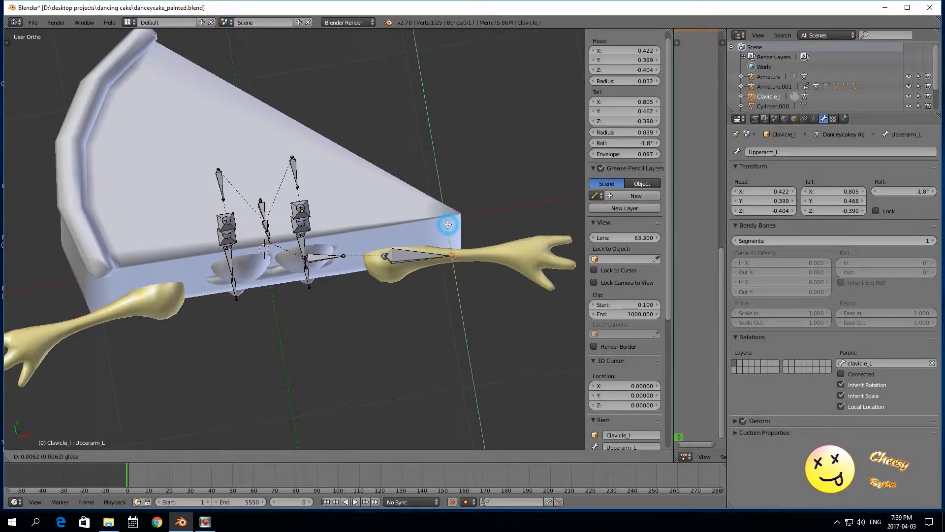
Extrude a bone along X from Upperarm_L's tail to about X 1.015 and name it Forearm_L.
middle_click_drag(452, 291, 454, 270)
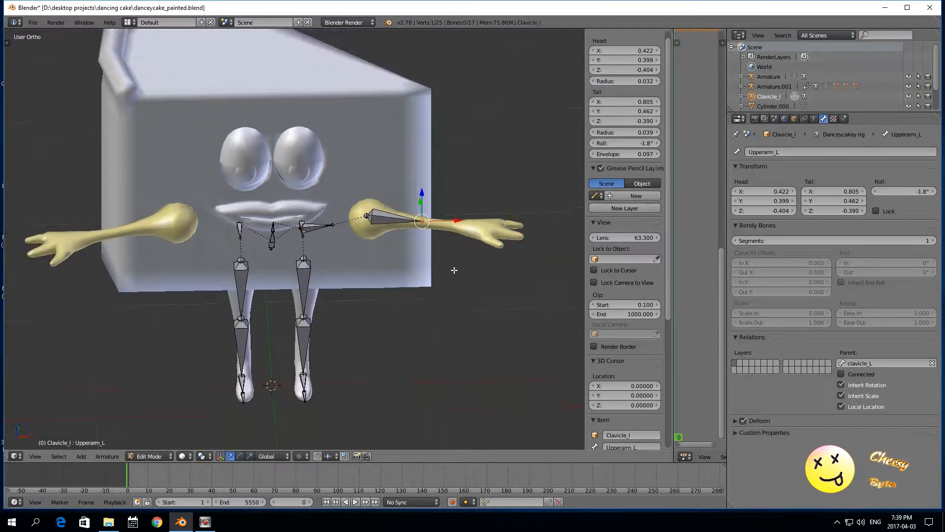
key("e")
key("x")
left_click(443, 192)
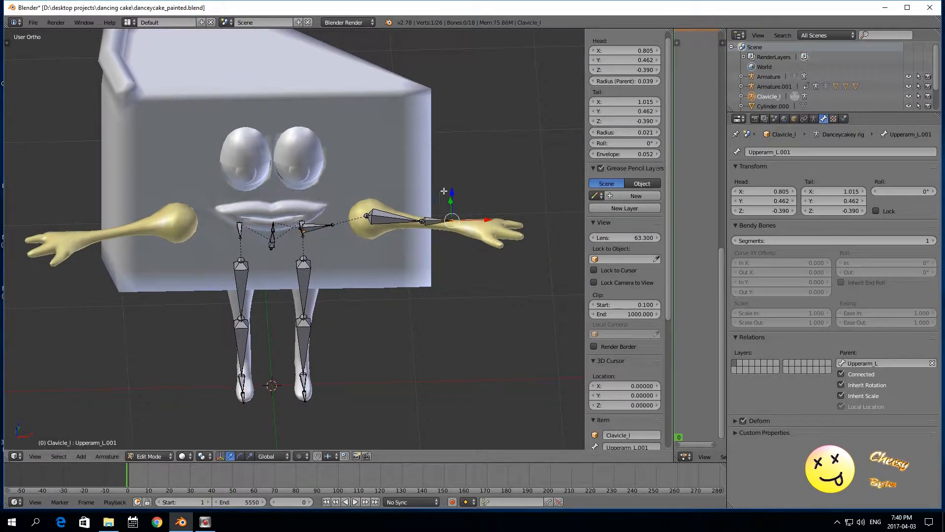
left_click(432, 221)
left_click(769, 152)
type("Forearm")
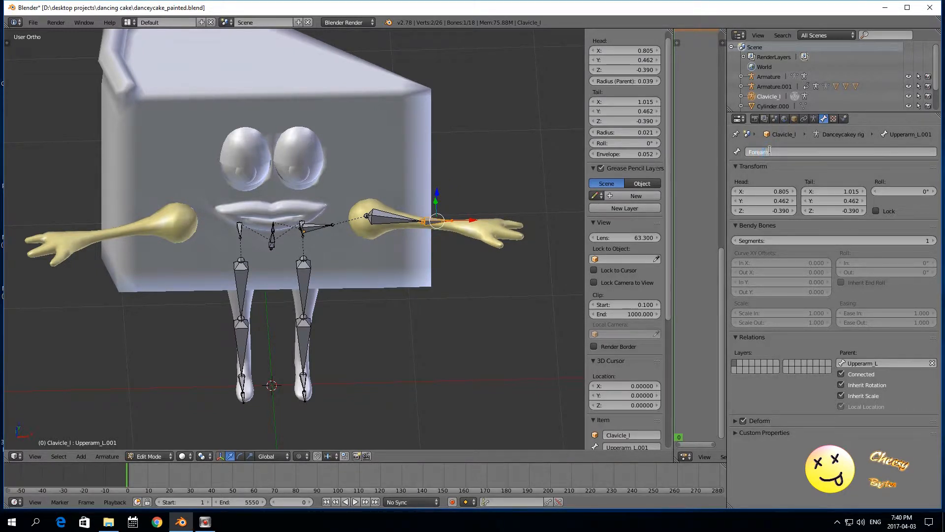
type("_L")
key("Return")
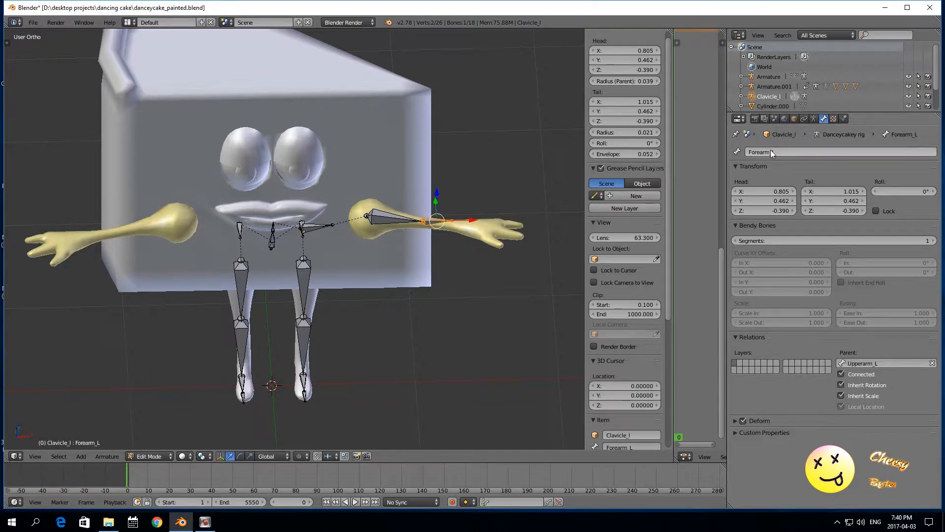
Move Forearm_L's tail inside the wrist to about X 1.081, Y 0.504, Z -0.390.
scroll(550, 200, "up", 2)
right_click(523, 211)
middle_click_drag(445, 295, 392, 314)
key("g")
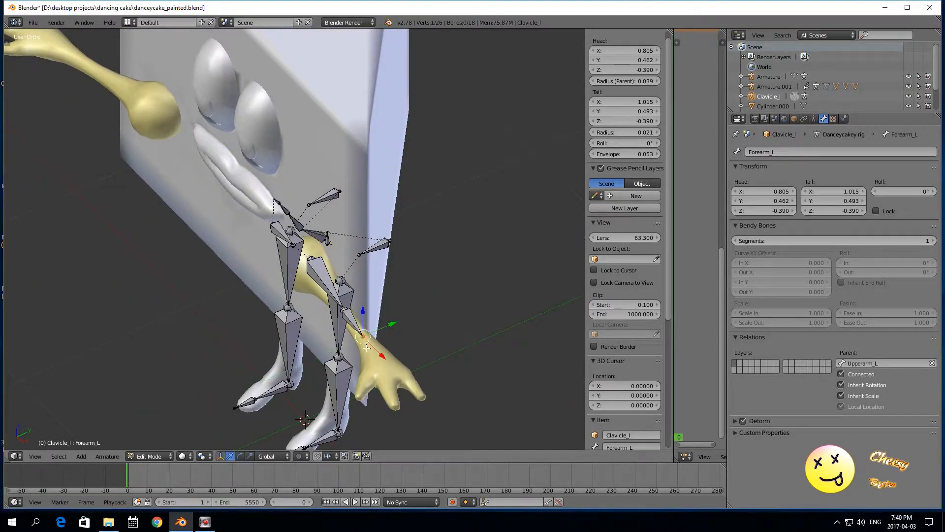
right_click(382, 359)
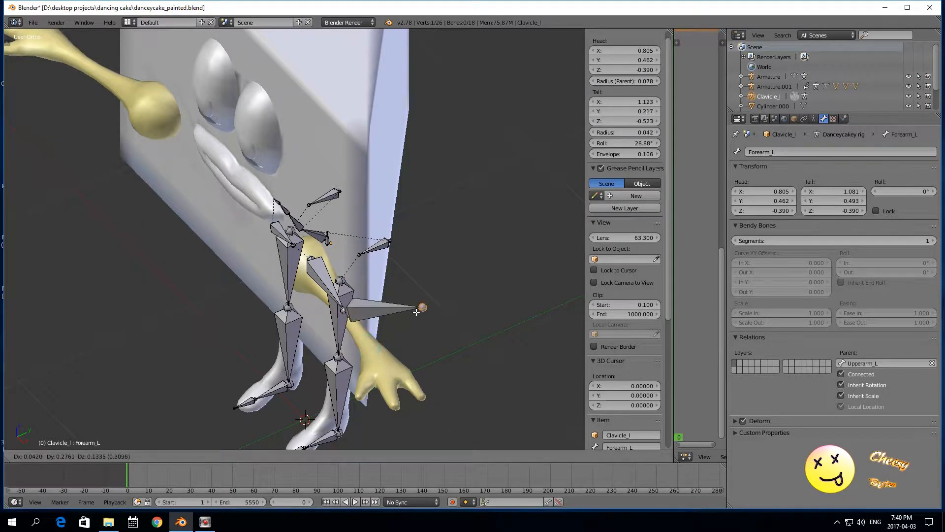
middle_click_drag(422, 306, 472, 298)
left_click_drag(515, 235, 509, 251)
middle_click_drag(509, 250, 499, 366)
left_click_drag(504, 353, 508, 365)
middle_click_drag(509, 388, 480, 171)
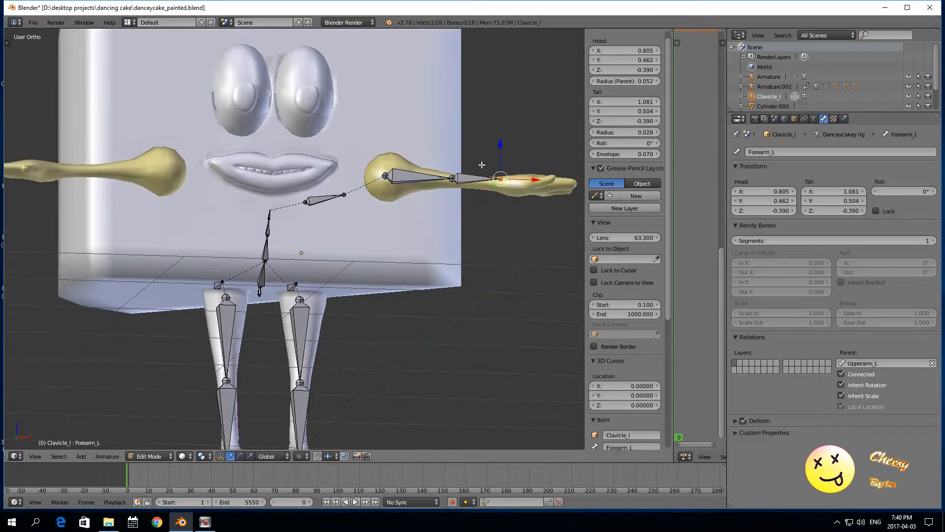
Raise both ends of Forearm_L to about Z -0.375 and move its tail along Y to about 0.492.
right_click(454, 177)
left_click_drag(452, 144, 452, 146)
right_click(499, 182)
middle_click_drag(497, 185, 472, 319)
left_click_drag(532, 262, 535, 260)
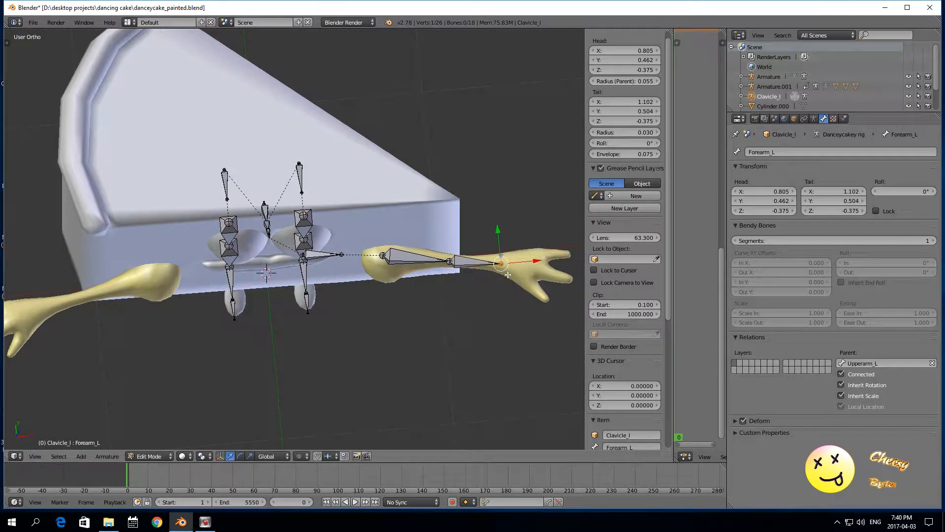
key("ctrl+z")
left_click_drag(495, 231, 500, 251)
Extrude a bone from Forearm_L's tail to about X 1.222 and name it Hand_L.
right_click(476, 263)
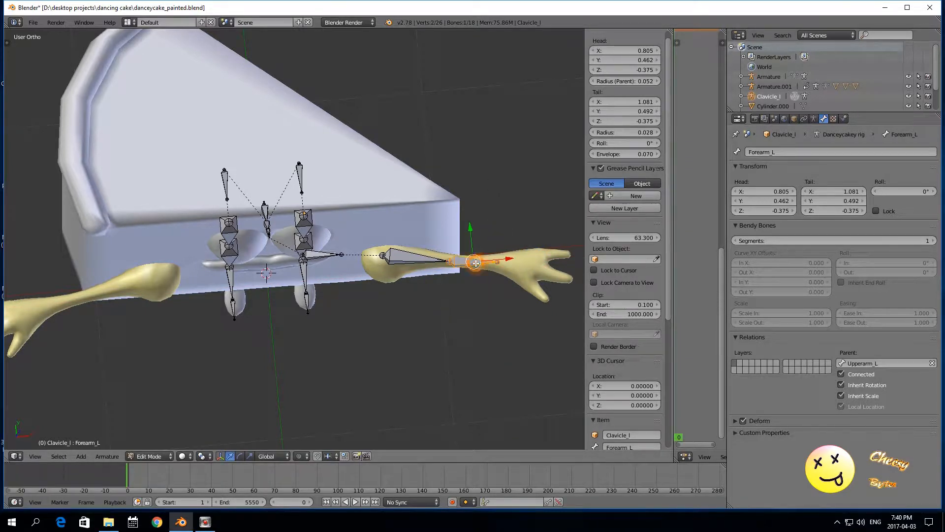
right_click(494, 261)
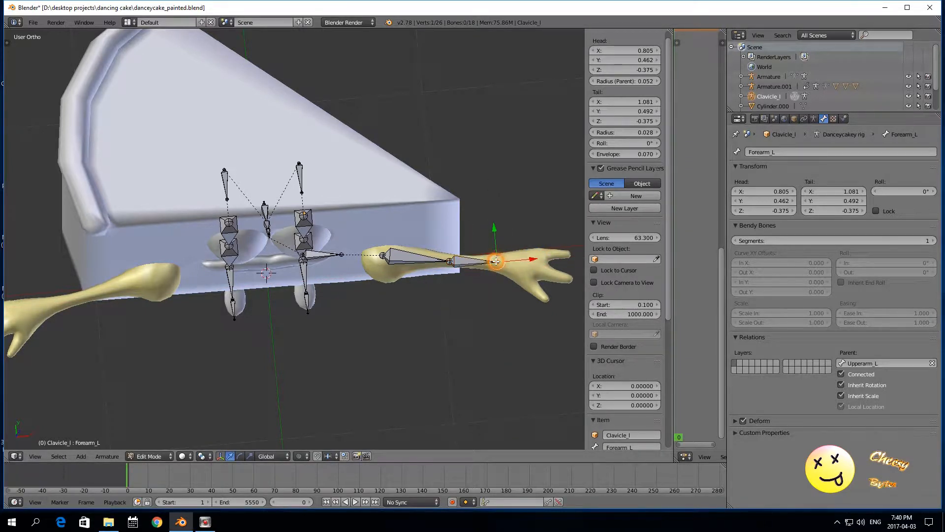
key("e")
left_click(489, 289)
left_click_drag(534, 258, 559, 256)
right_click(498, 261)
left_click(770, 151)
type("Hand")
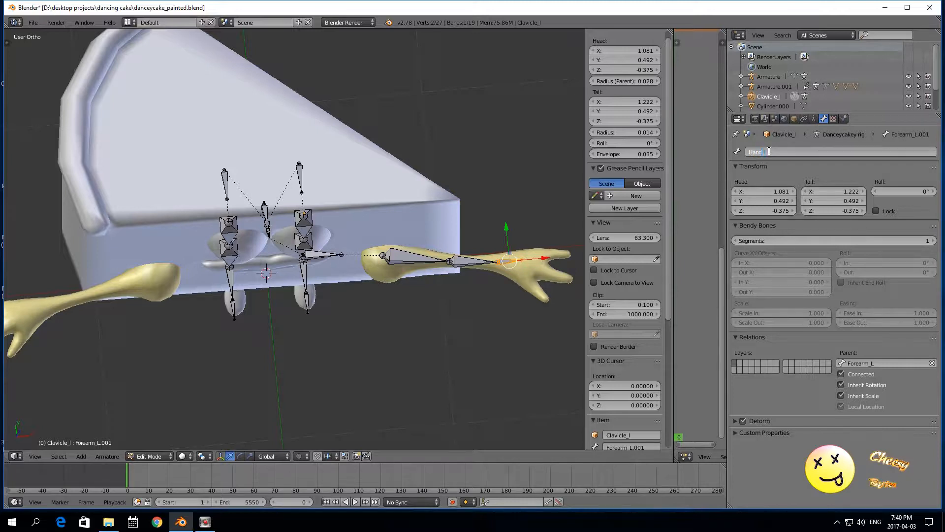
key("Return")
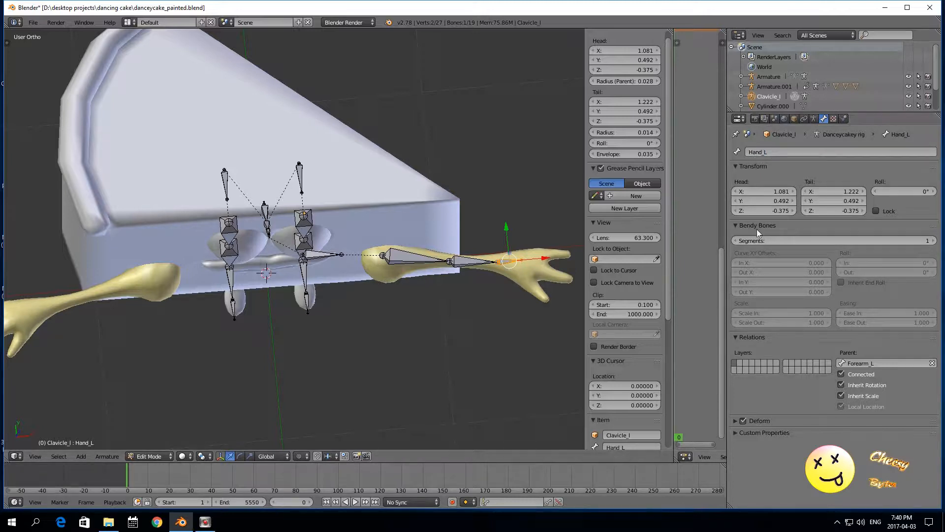
Disconnect Hand_L from Forearm_L and place its head at about X 1.141, Y 0.492 and its tail at about X 1.282, Y 0.529.
left_click(842, 375)
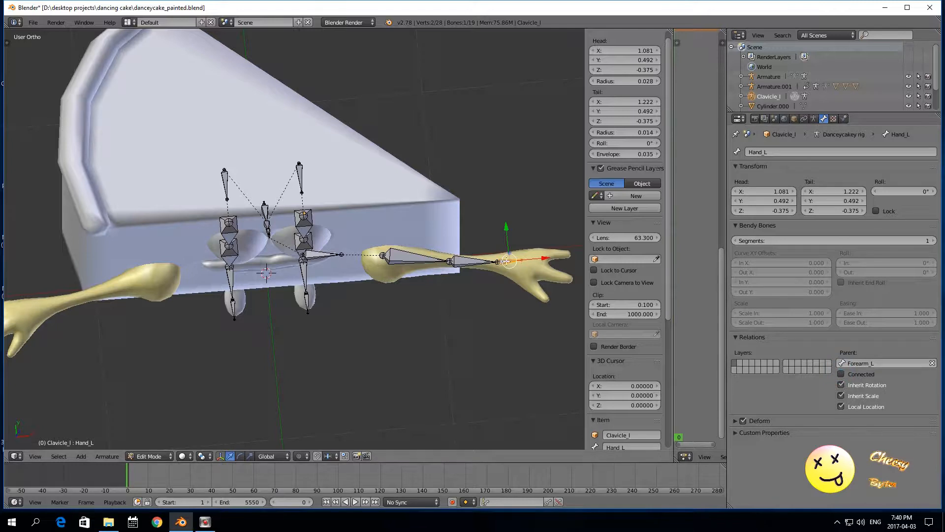
left_click_drag(553, 256, 560, 257)
left_click_drag(478, 321, 380, 298, "shift")
scroll(380, 297, "up", 2)
right_click(490, 233)
left_click_drag(489, 199, 490, 209)
right_click(469, 237)
middle_click_drag(461, 255, 451, 285)
right_click(451, 274)
left_click_drag(452, 241, 467, 247)
right_click(467, 279)
left_click_drag(494, 278, 500, 278)
Nudge Hand_L's head to about X 1.149, Y 0.503 and adjust its tail slightly along Y.
right_click(451, 271)
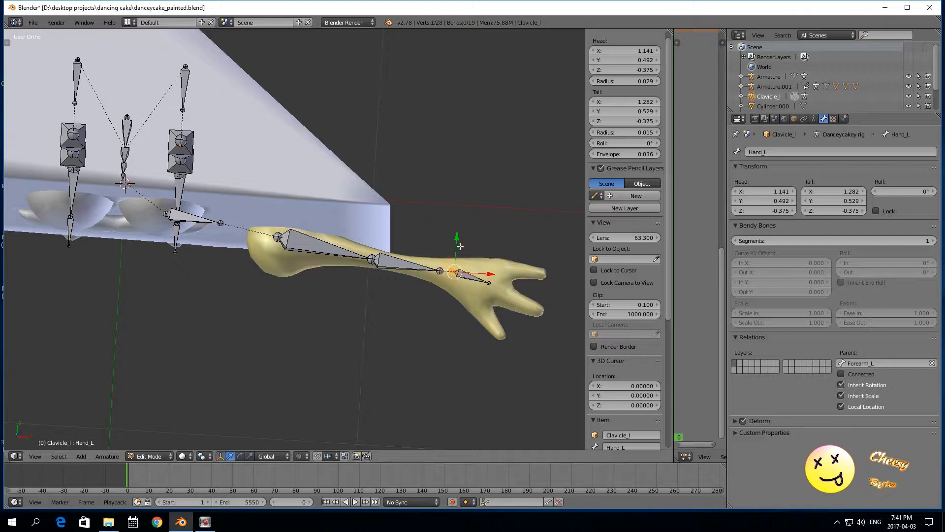
left_click_drag(454, 238, 454, 236)
left_click_drag(487, 277, 490, 277)
right_click(480, 279)
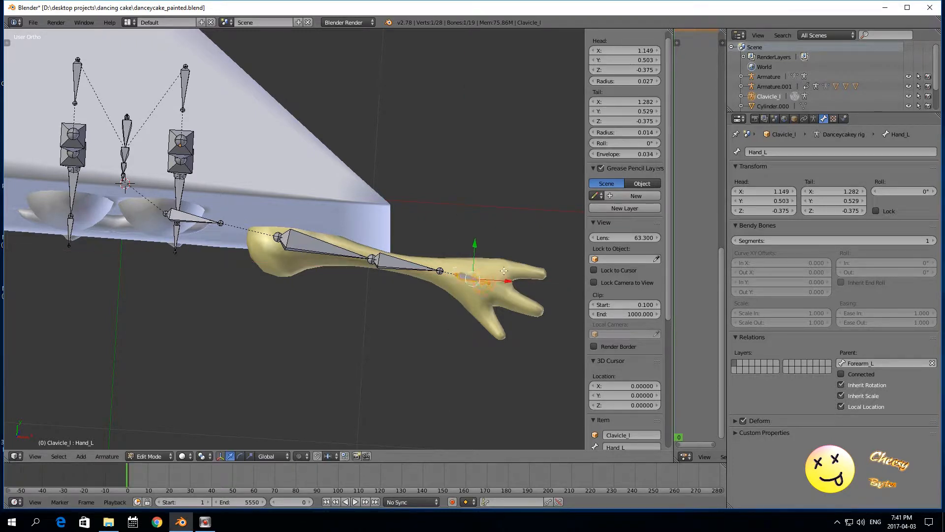
right_click(492, 285)
left_click_drag(494, 248, 481, 264)
Duplicate Hand_L along Y to about 0.591 at the head and 0.627 at the tail, and name the copy Finger1_L.
right_click(471, 284)
key("shift+d")
key("y")
left_click(472, 307)
left_click(768, 153)
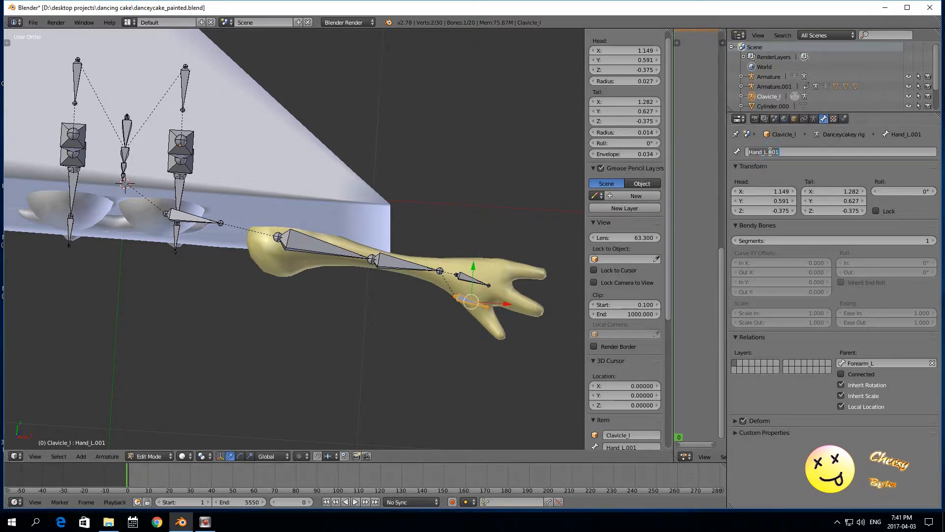
type("Finger1_L")
key("Return")
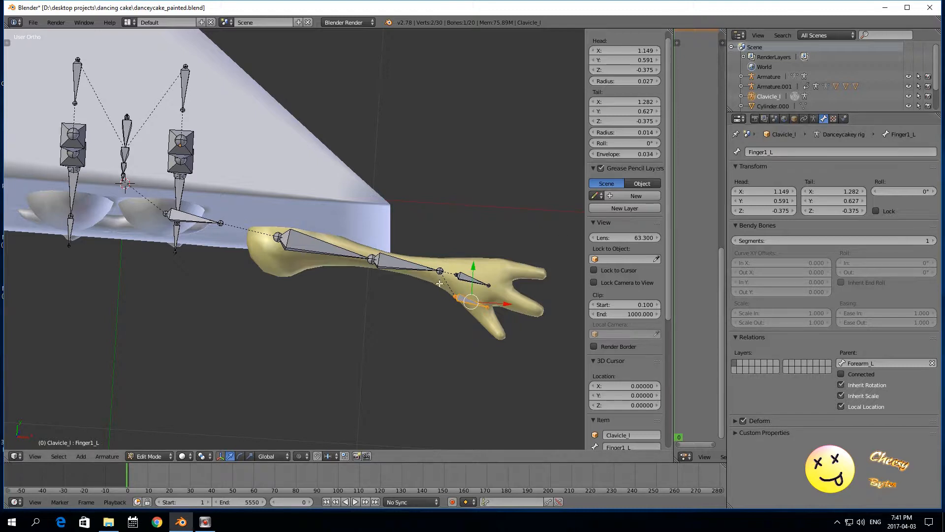
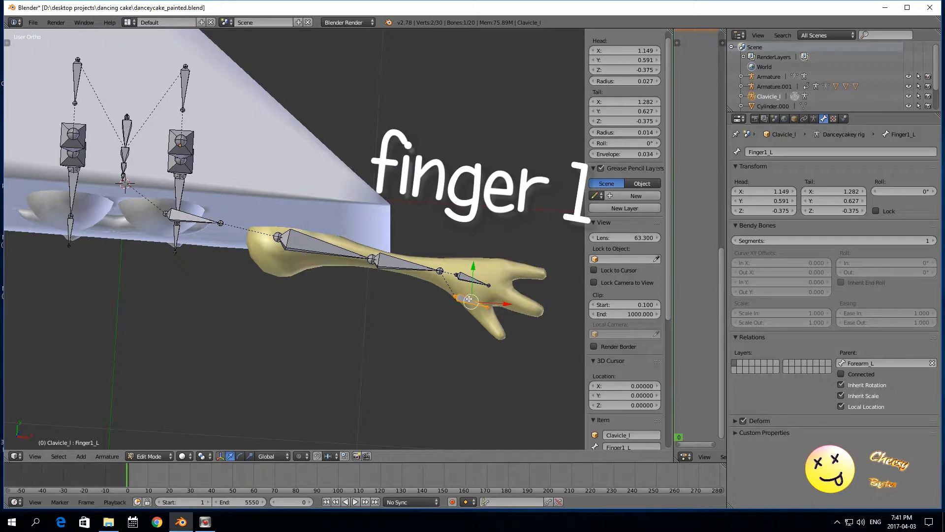
Extrude a bone from Finger1_L's tail, placing the new tail at about X 1.388, Y 0.687.
right_click(486, 307)
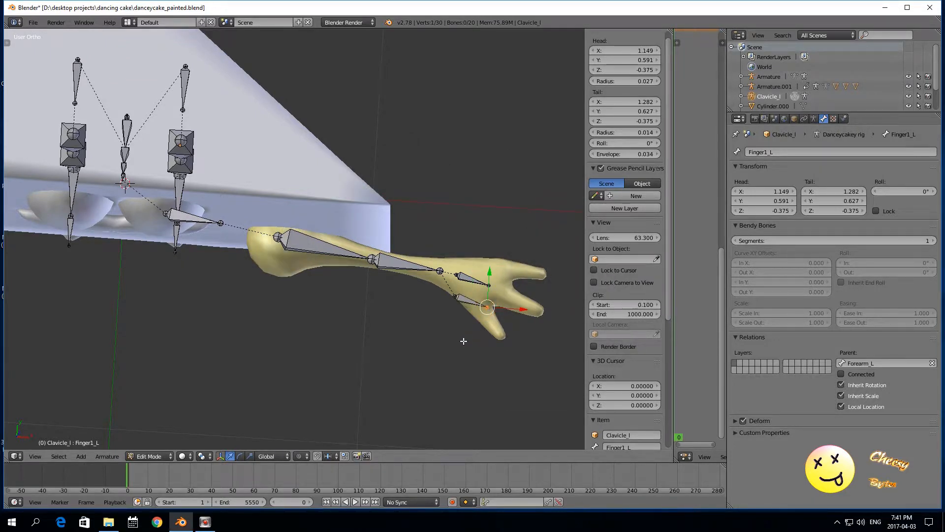
key("e")
key("x")
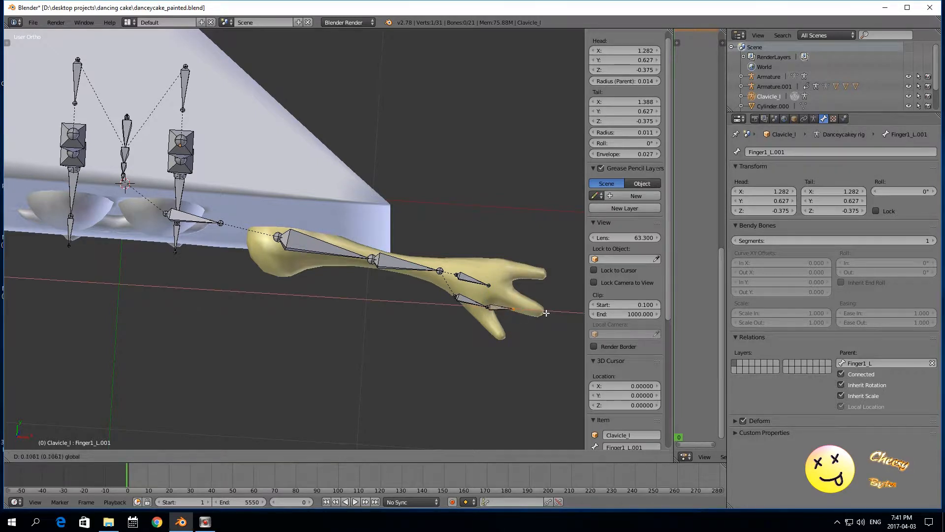
left_click(546, 312)
left_click_drag(515, 279, 513, 294)
Rename the bone extruded from Finger1_L as Finger2_L.
right_click(499, 314)
left_click(766, 151)
left_click_drag(766, 152, 811, 152)
key("BackSpace")
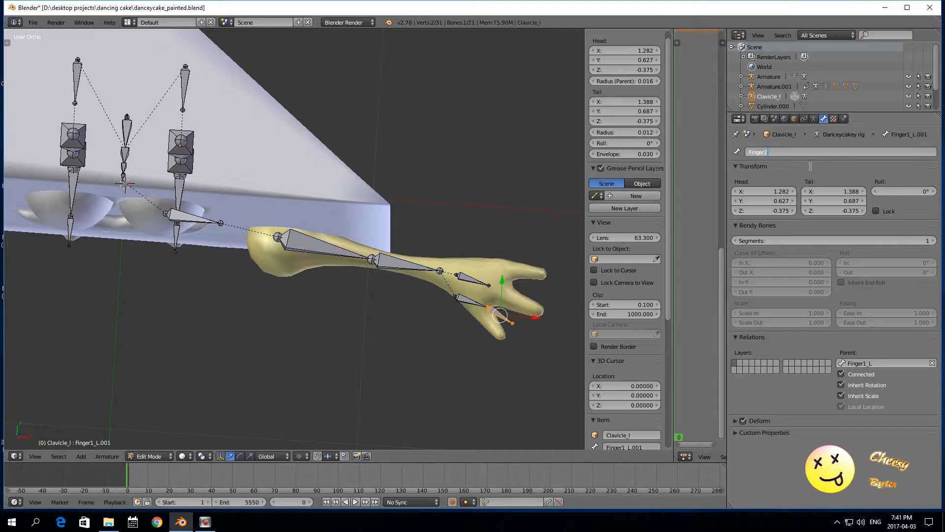
key("Return")
Move the joint between Finger1_L and Finger2_L to about Y 0.675 and Finger2_L's tail to about X 1.357, Y 0.703.
right_click(487, 305)
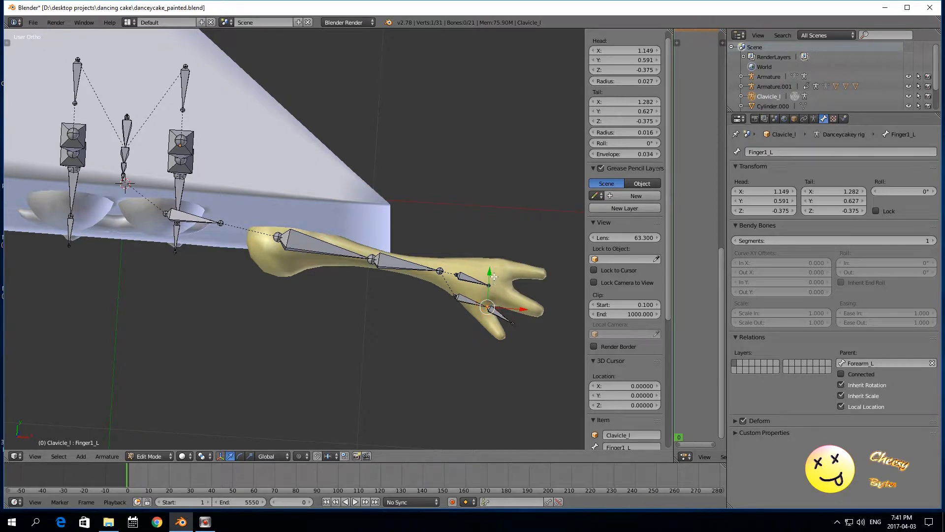
right_click(511, 321)
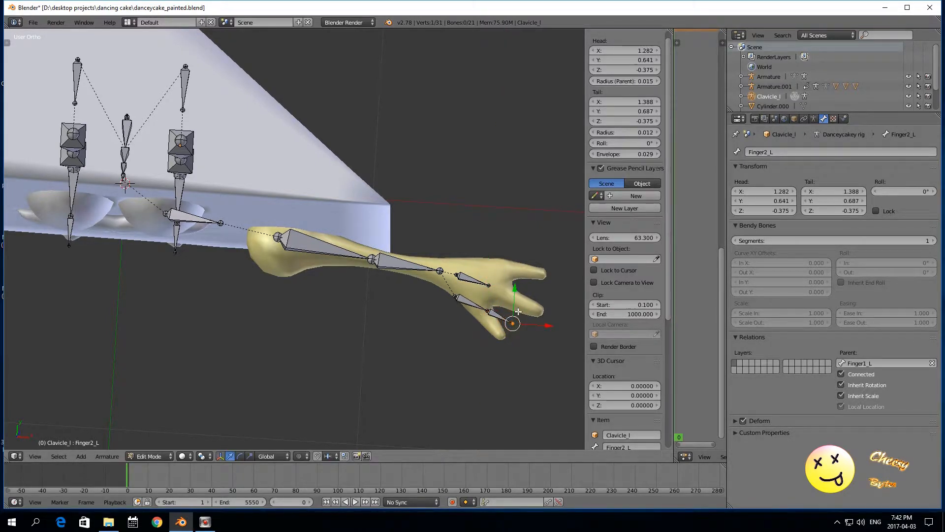
right_click(494, 315)
right_click(470, 306)
right_click(488, 310)
right_click_drag(509, 321, 535, 319)
key("x")
left_click(519, 304)
left_click_drag(507, 287, 517, 331)
right_click(493, 313)
Move Finger1_L's head to about X 1.193 and Finger2_L's tail to about Y 0.742.
right_click(459, 301)
right_click(456, 297)
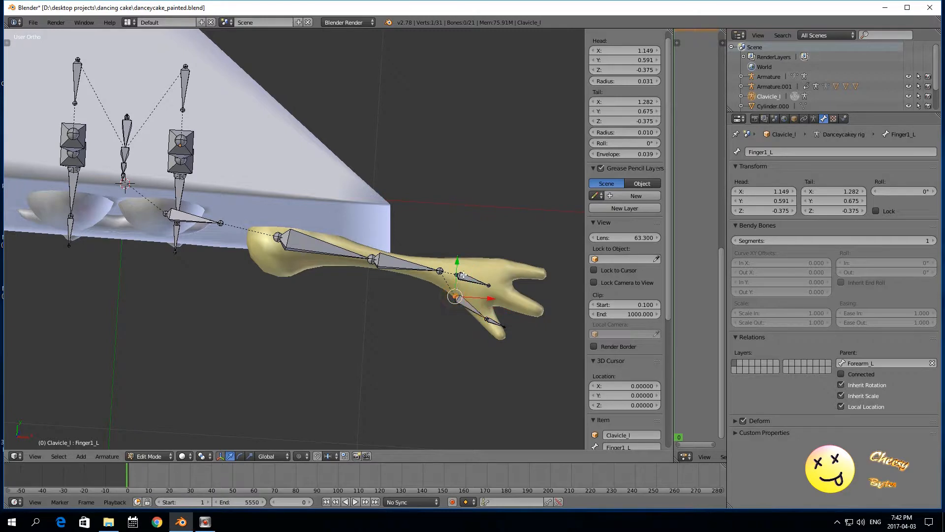
left_click_drag(488, 295, 498, 298)
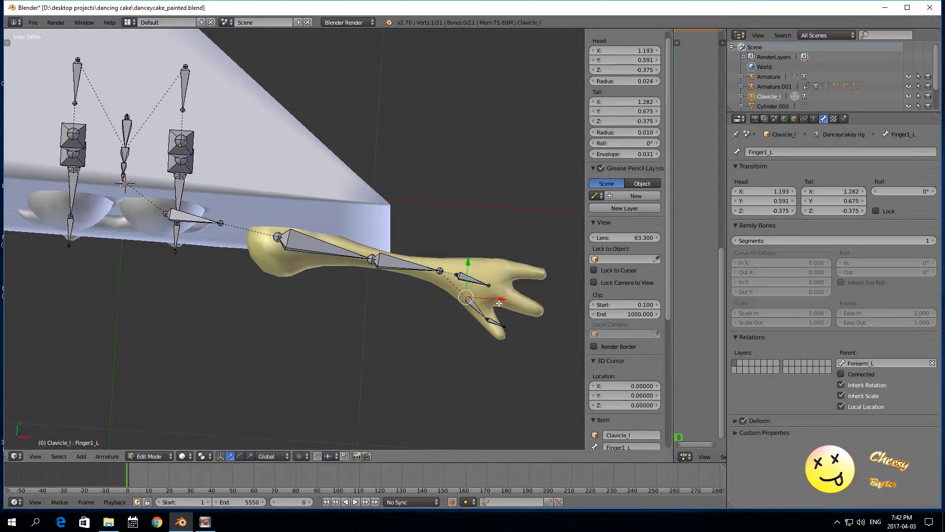
right_click(505, 325)
key("g")
key("y")
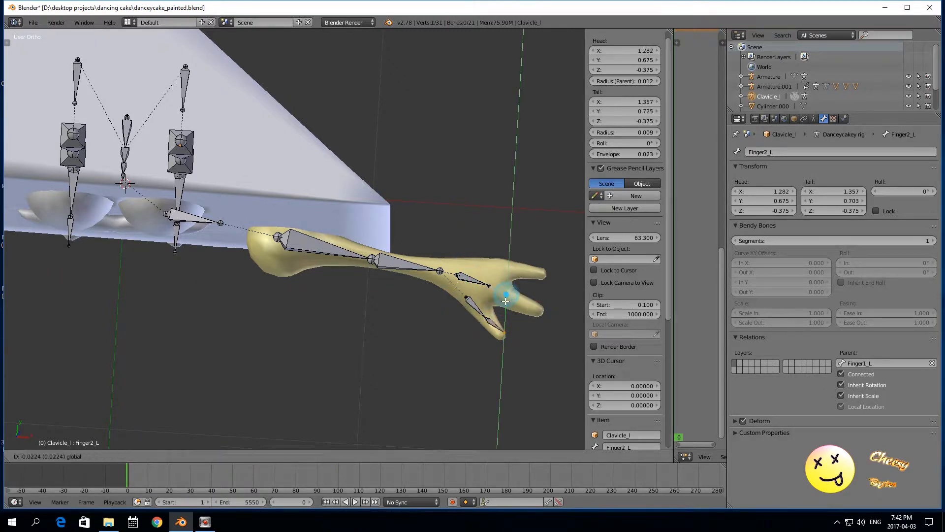
right_click(503, 304)
Move both Finger1_L and Finger2_L along Z to about -0.365.
middle_click_drag(495, 318, 526, 249)
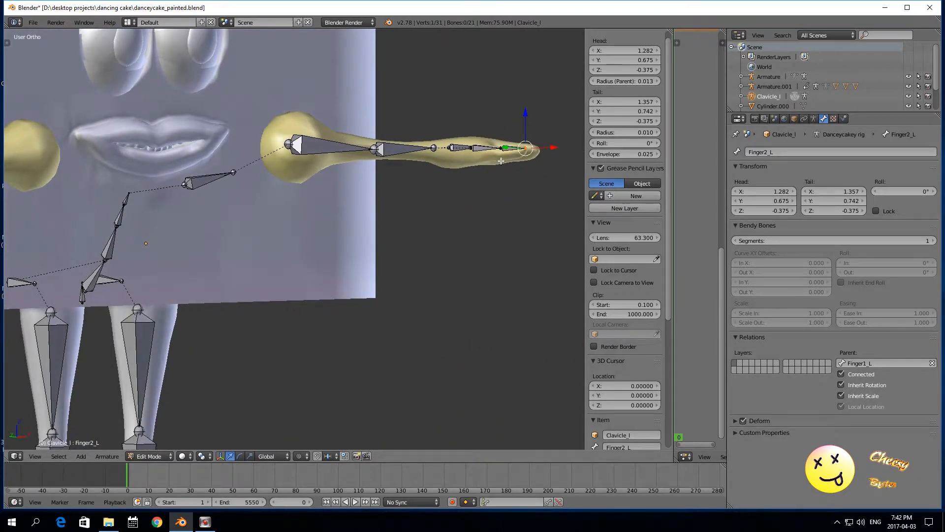
right_click(485, 149, "shift")
left_click_drag(497, 113, 496, 116)
right_click(506, 152)
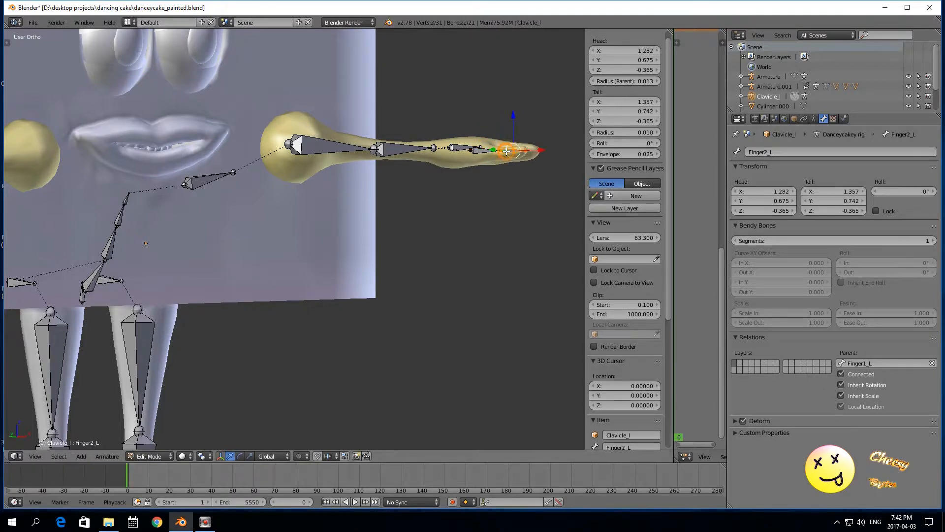
Move Finger1_L's head to about X 1.220, Y 0.612 and its joint with Finger2_L to about X 1.304, Y 0.694.
left_click(43, 454)
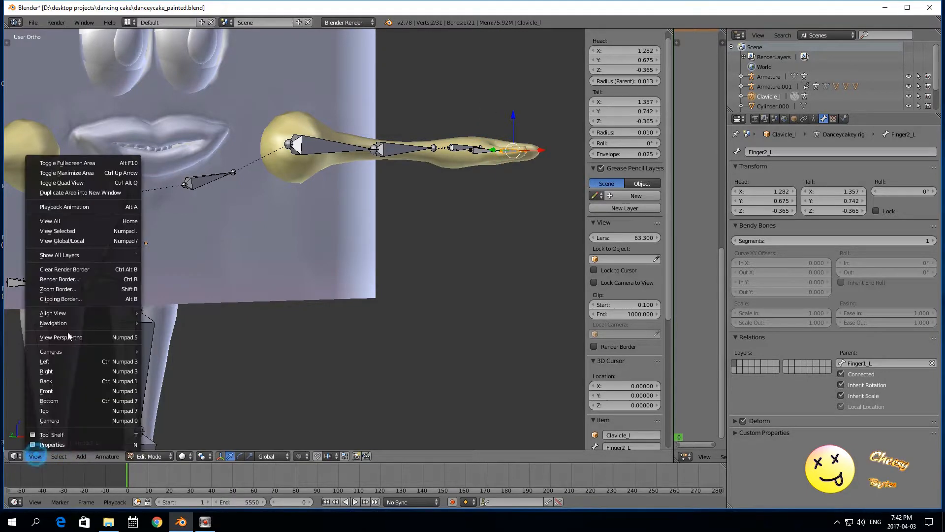
left_click(63, 231)
middle_click_drag(247, 267, 245, 415)
right_click(212, 232)
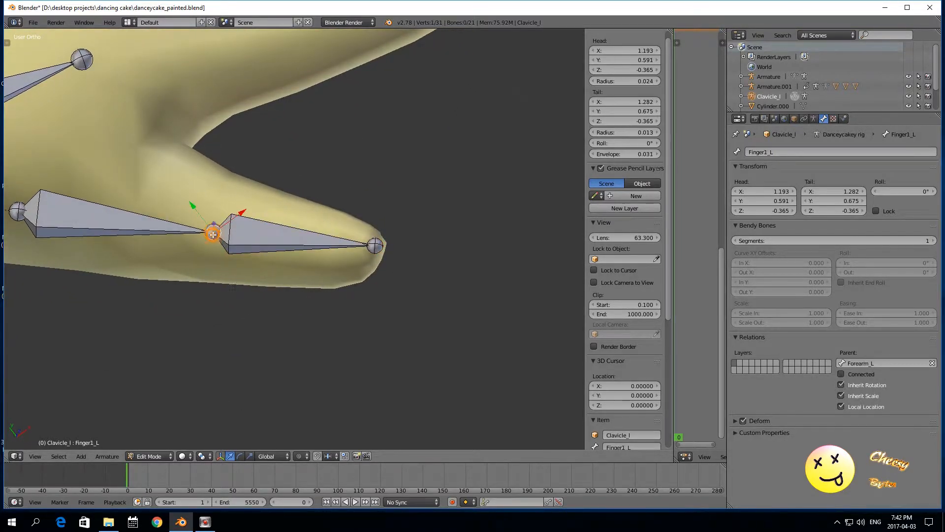
scroll(221, 244, "down", 3)
right_click(134, 223)
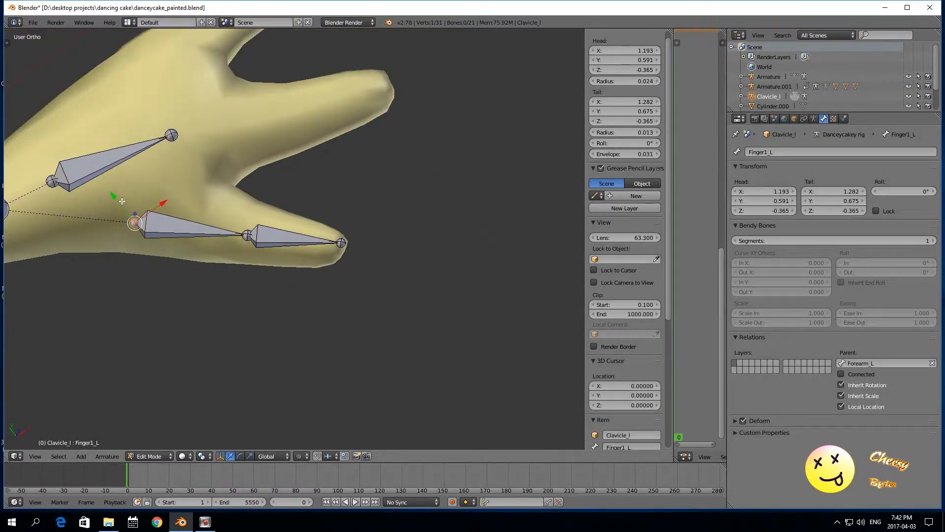
key("g")
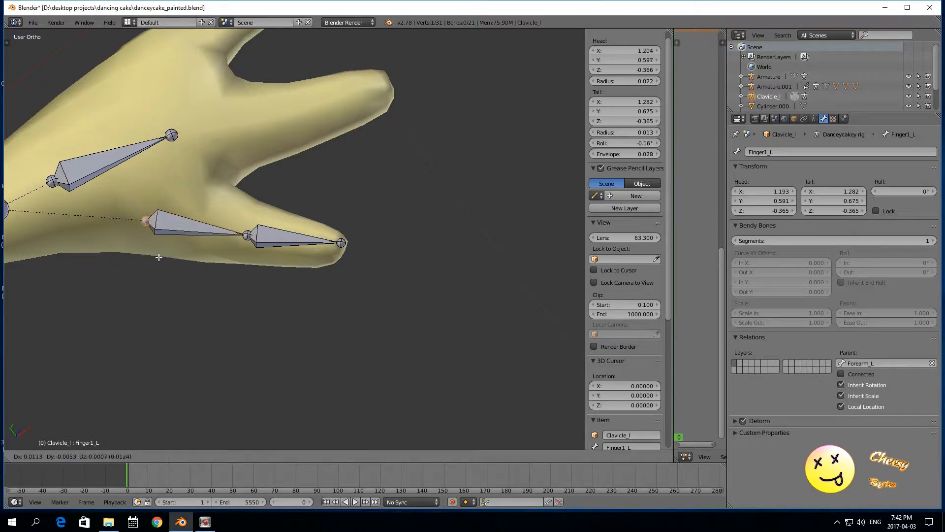
left_click(178, 259)
right_click(245, 237)
key("g")
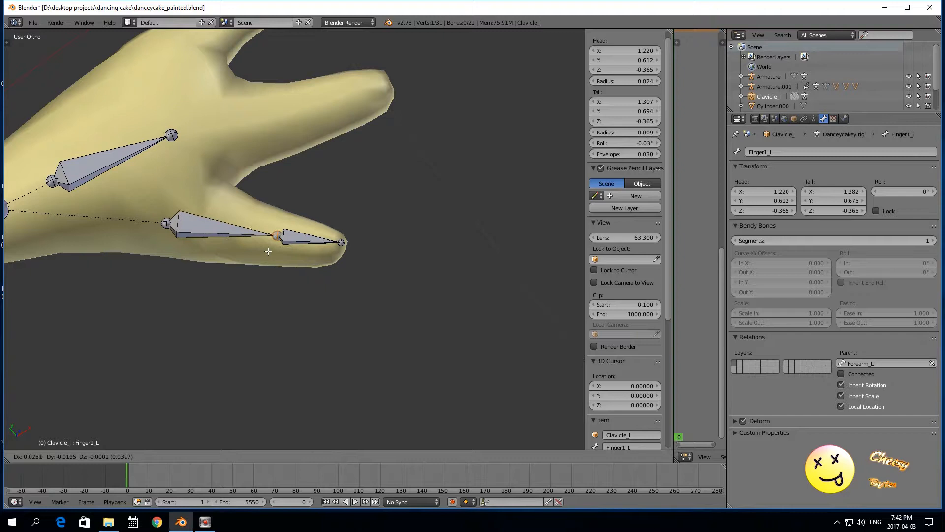
left_click(269, 249)
Move Finger1_L's head along X to about 1.233 and Finger2_L's tail along X to about 1.350.
right_click(209, 234)
right_click(168, 226)
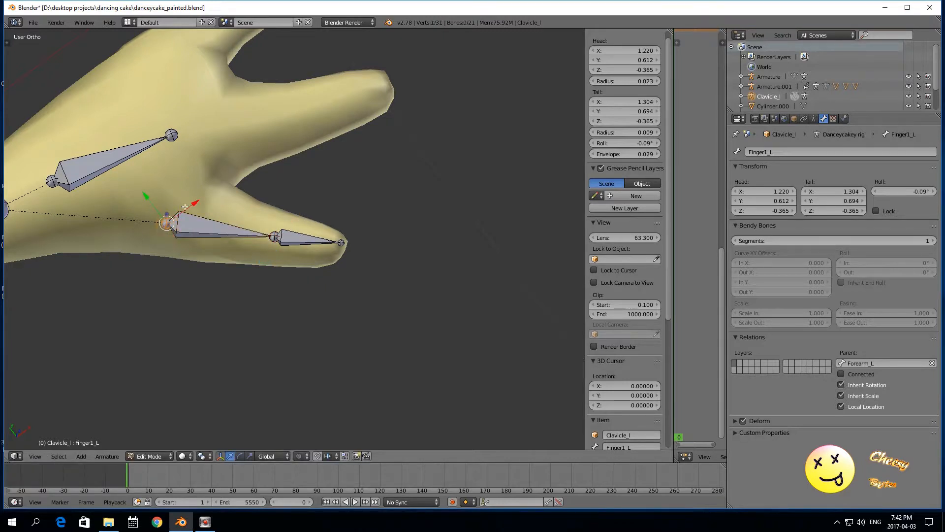
key("g")
key("x")
left_click(200, 197)
right_click(342, 242)
key("e")
key("x")
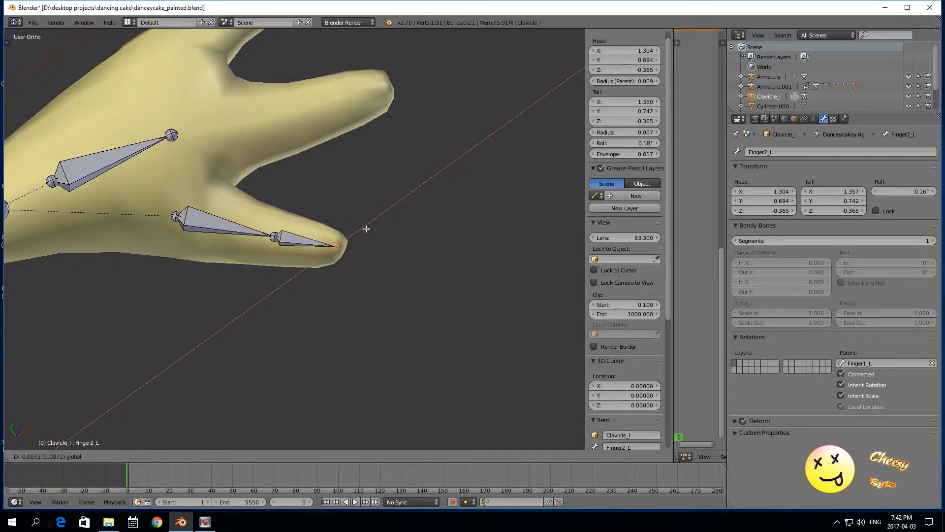
left_click(367, 227)
Switch the armature's X-Ray display off and back on.
middle_click_drag(366, 227, 326, 234)
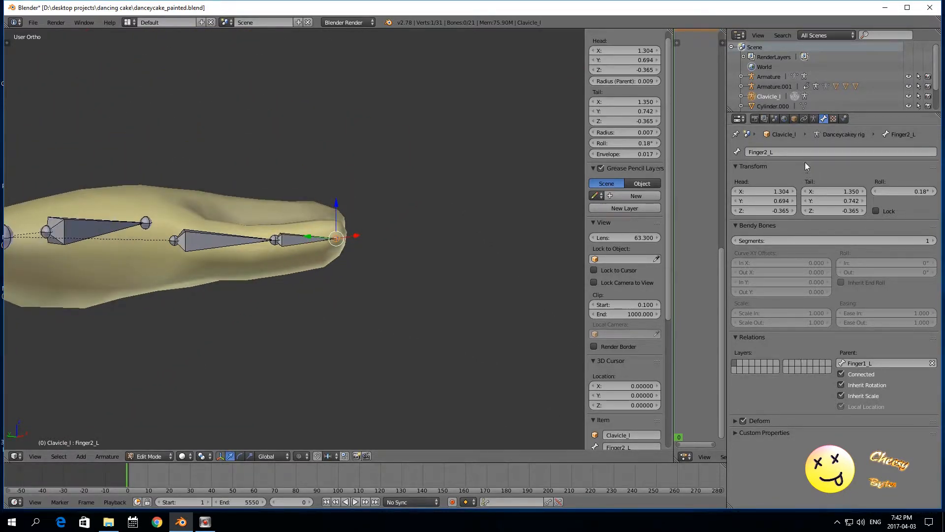
left_click(793, 119)
left_click(840, 376)
left_click(840, 376)
Shorten Hand_L by moving its tail to about X 1.261, Y 0.532, Z -0.373.
middle_click_drag(340, 359, 332, 33)
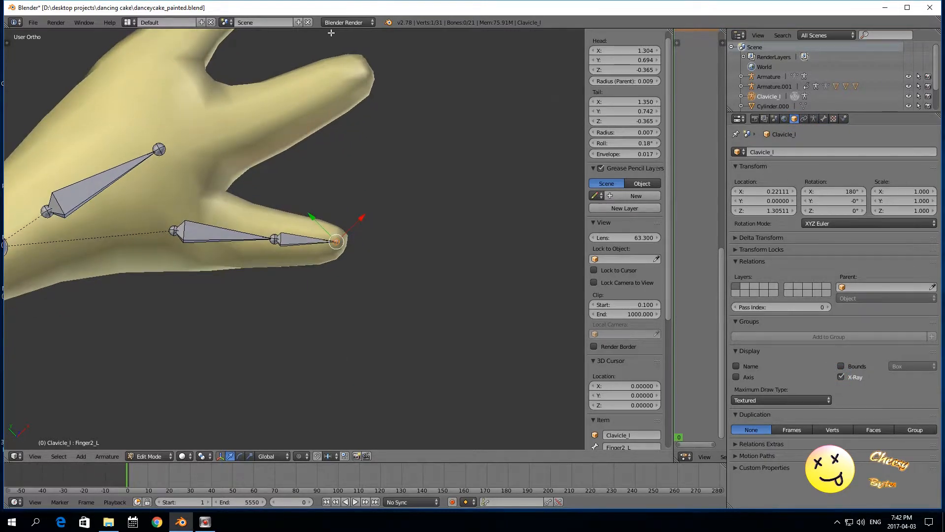
middle_click_drag(173, 260, 225, 121)
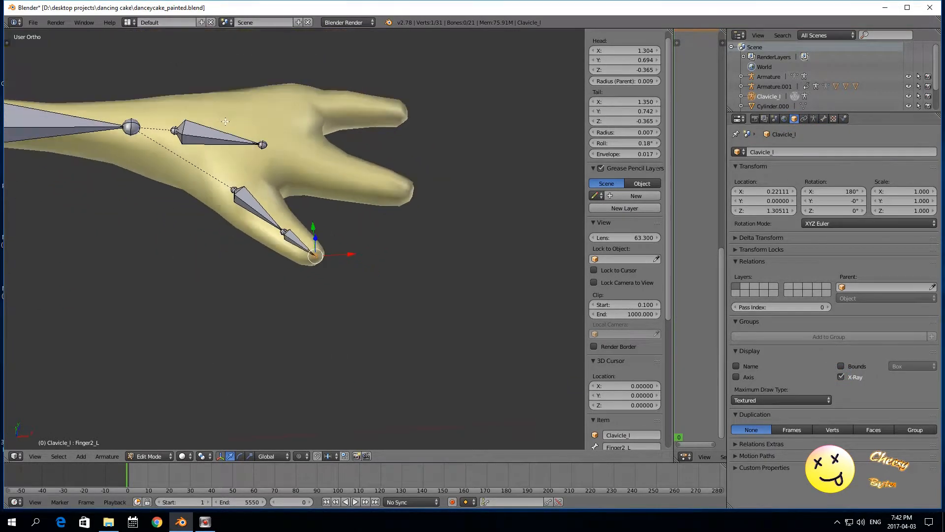
right_click(262, 145)
mouse_move(217, 189)
middle_mouse_down()
mouse_move(203, 257)
mouse_move(219, 192)
middle_mouse_up()
key("g")
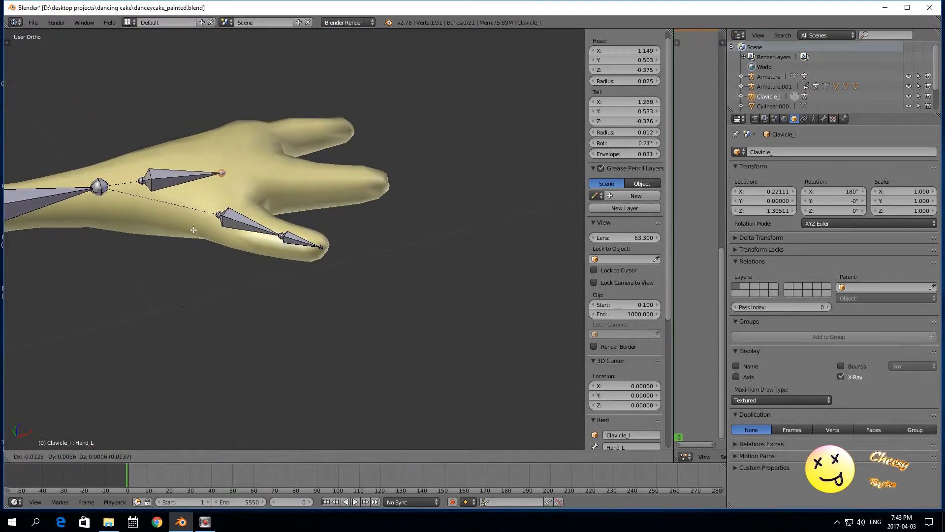
left_click(188, 233)
Duplicate Finger1_L and Finger2_L onto the middle finger, with the copied base bone's head at about X 1.354, Y 0.561.
middle_click_drag(191, 240, 214, 259)
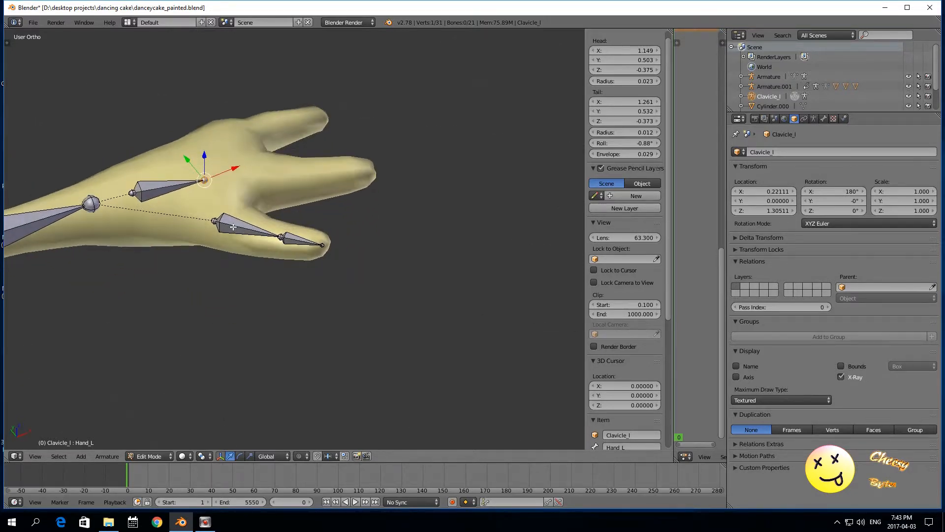
right_click(234, 228)
scroll(259, 244, "down", 2)
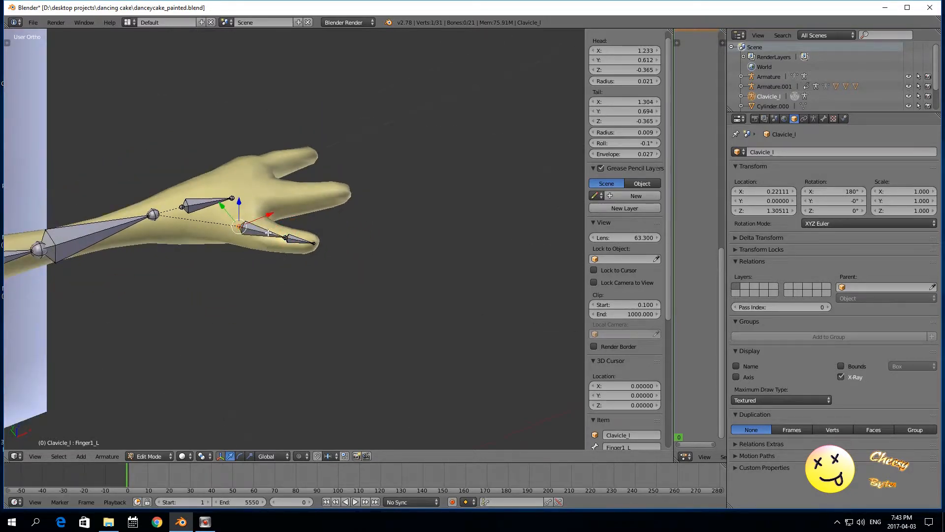
right_click(264, 234)
right_click(298, 239, "shift")
middle_click_drag(253, 274, 180, 315)
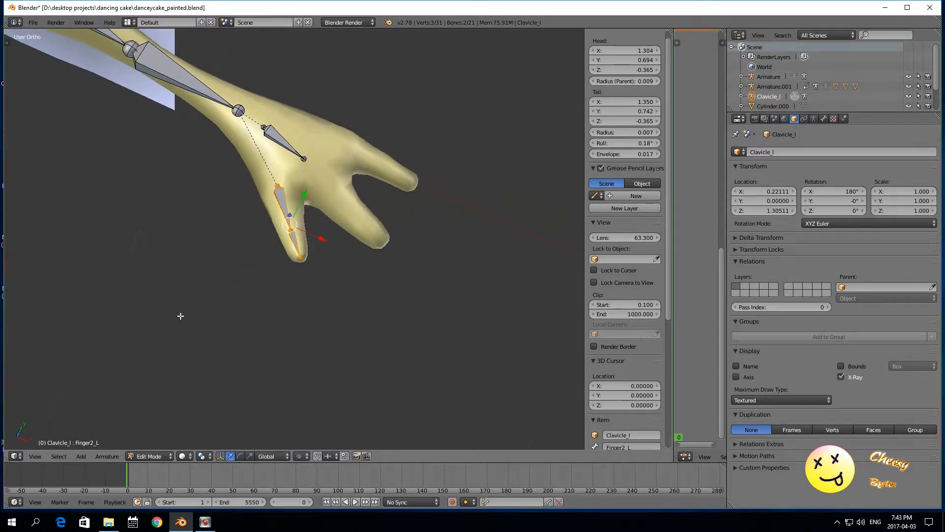
key("shift+d")
left_click(181, 316)
left_click_drag(306, 197, 318, 185)
left_click_drag(330, 218, 389, 224)
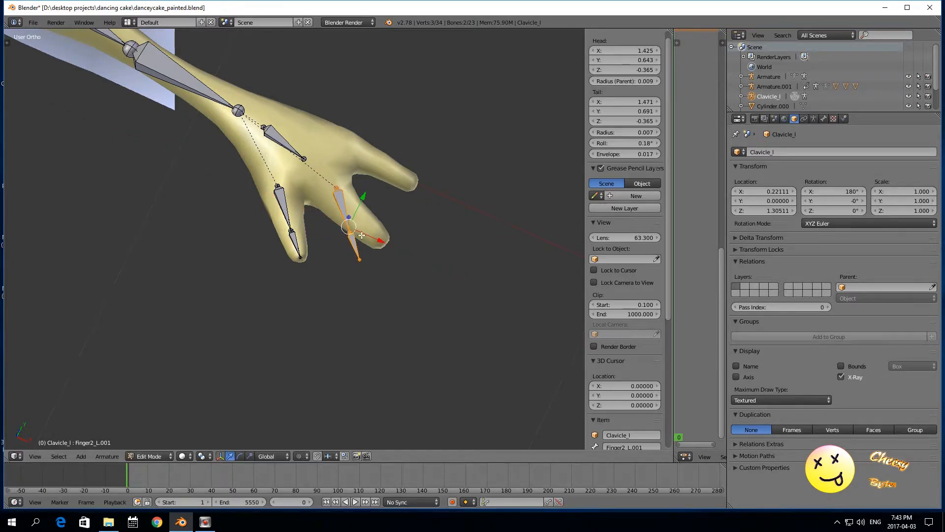
Duplicate the middle finger's two bones along Y, placing the new base bone's head at about Y 0.466.
key("shift+d")
key("y")
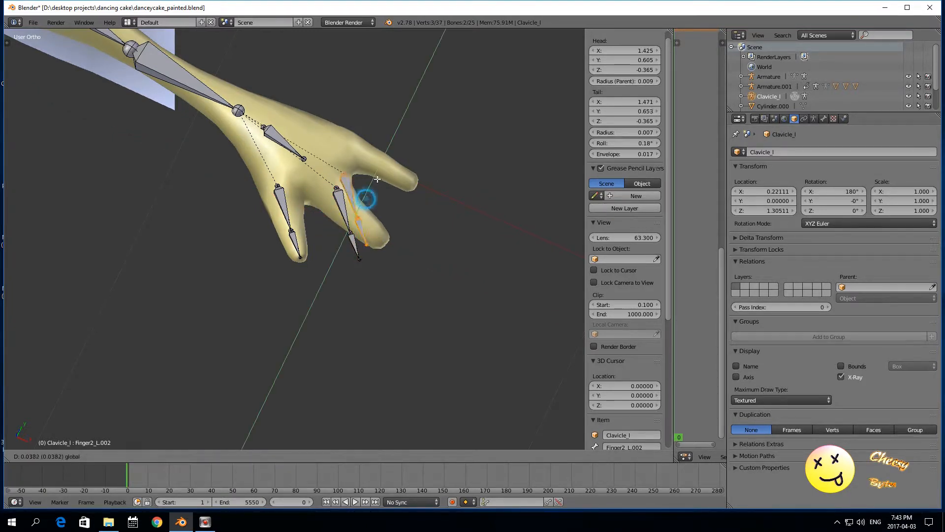
left_click(370, 174)
Set Hand_L as the parent of the two duplicated base bones, Finger1_L.002 and Finger1_L.001.
right_click(361, 163)
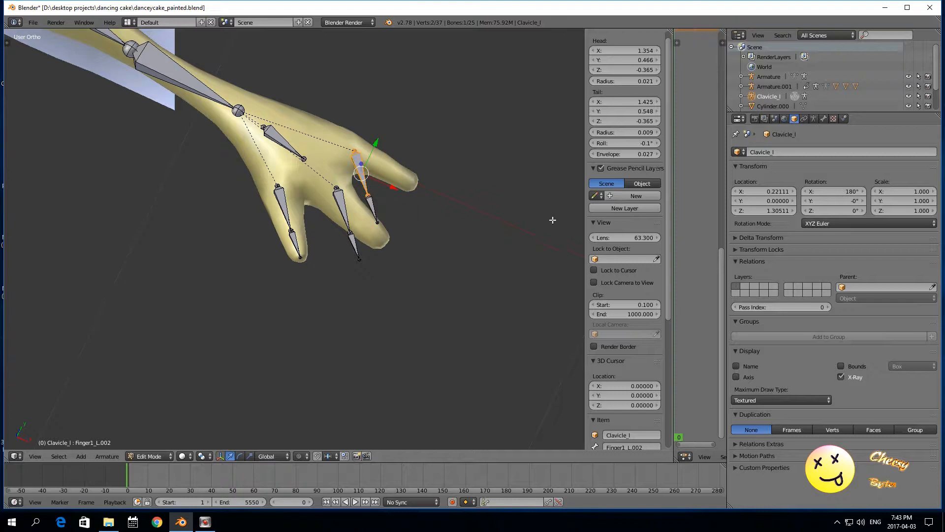
left_click(823, 119)
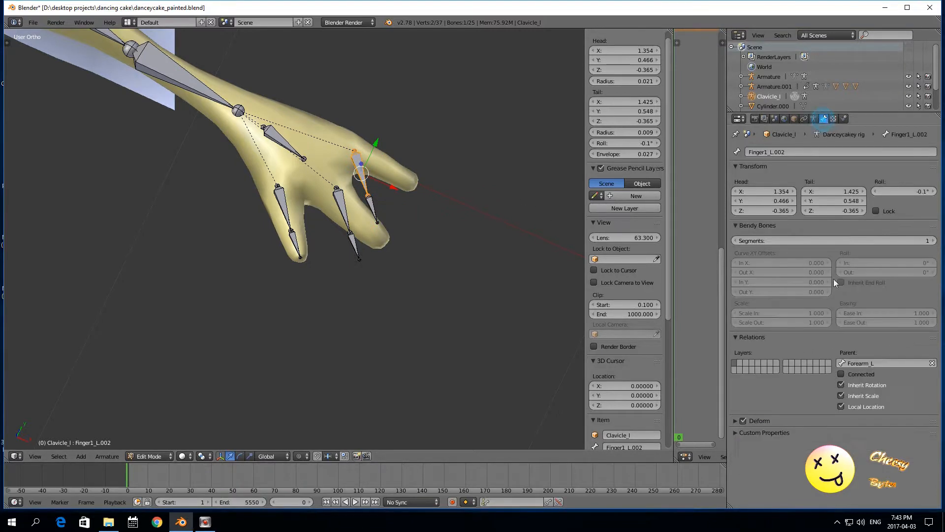
left_click(861, 362)
scroll(854, 441, "down", 5)
left_click(847, 447)
left_click(336, 188)
left_click(856, 362)
scroll(854, 443, "down", 5)
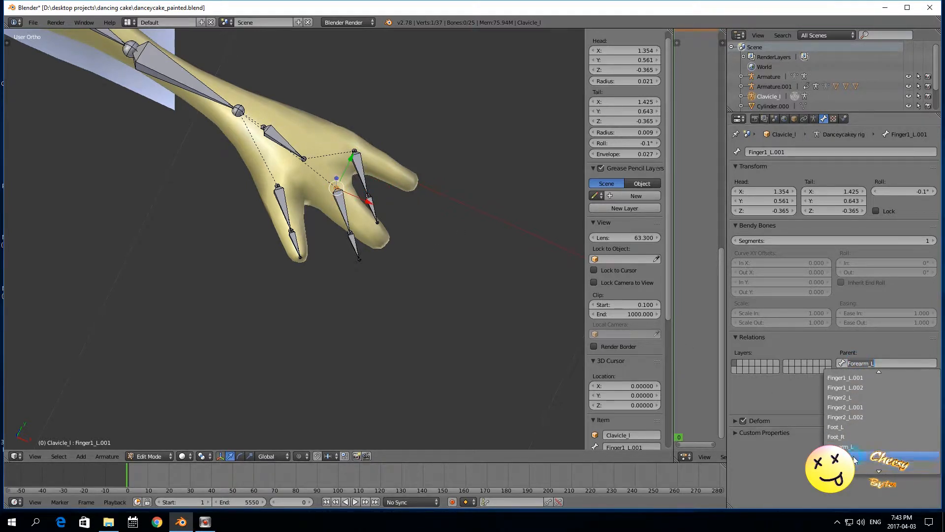
left_click(854, 463)
Set Hand_L as the parent of Finger1_L.
right_click(279, 188)
left_click(854, 362)
scroll(854, 433, "down", 5)
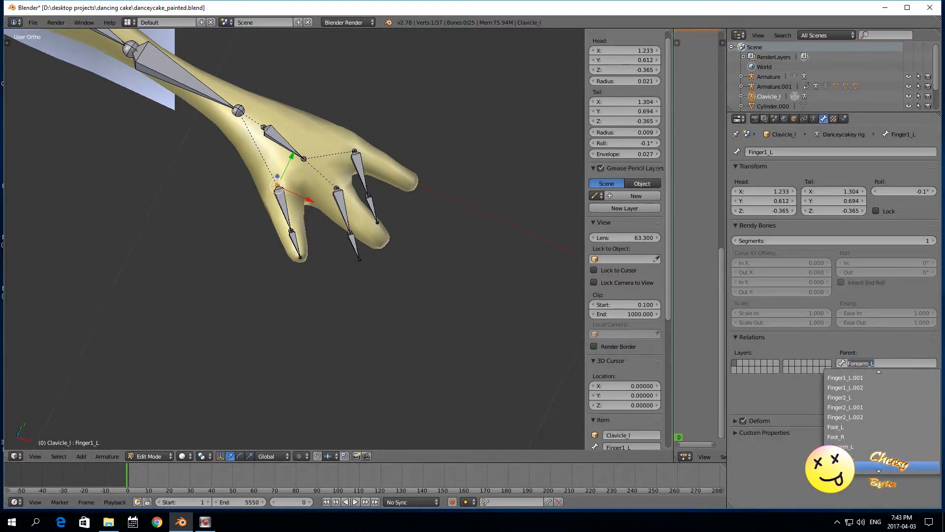
left_click(854, 465)
Rename the middle finger's base bone, Finger1_L.001, as Finger3_L.
right_click(343, 197)
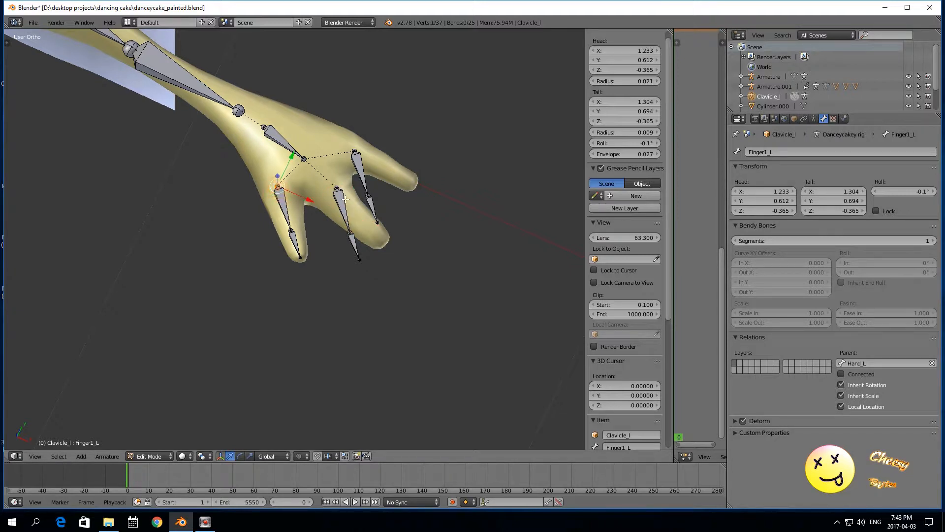
left_click(765, 152)
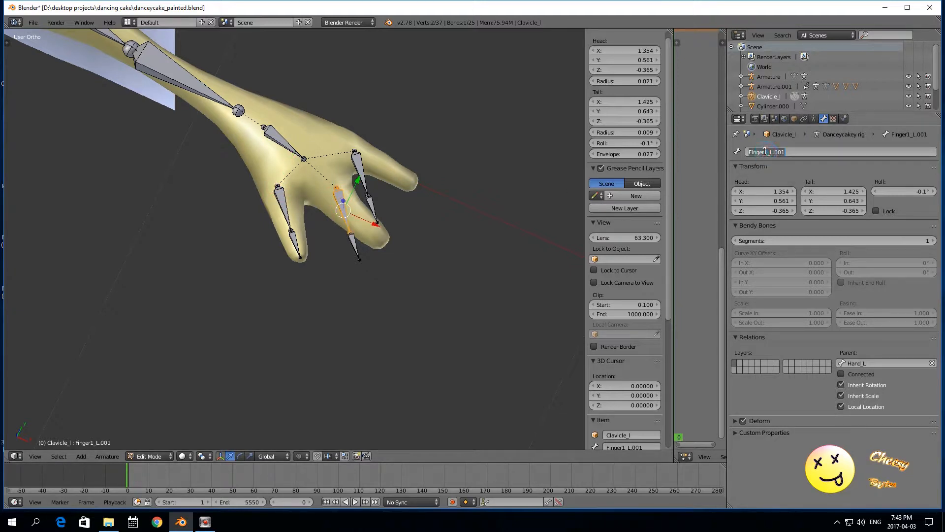
type("3_L")
key("Return")
Rename the middle finger's tip bone, Finger2_L.001, as Finger4_L.
right_click(359, 245)
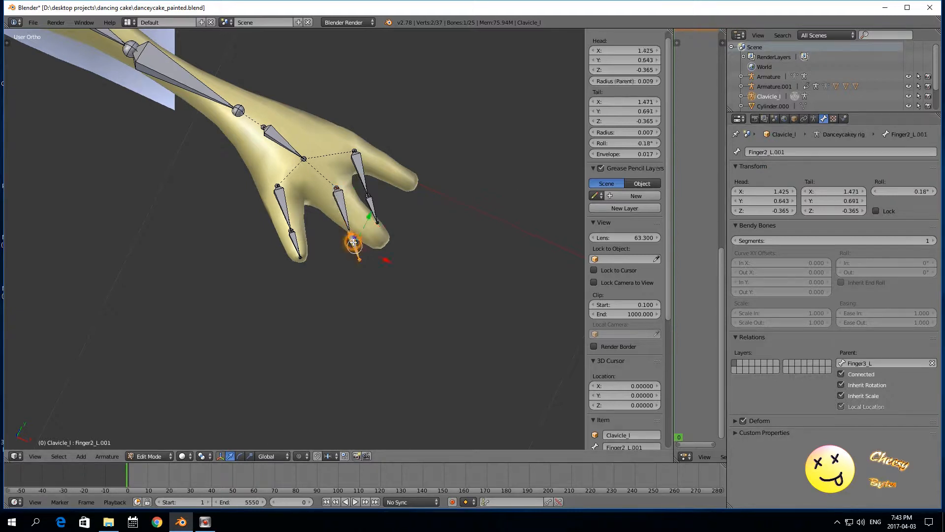
left_click(766, 152)
left_click_drag(767, 151, 802, 153)
key("BackSpace")
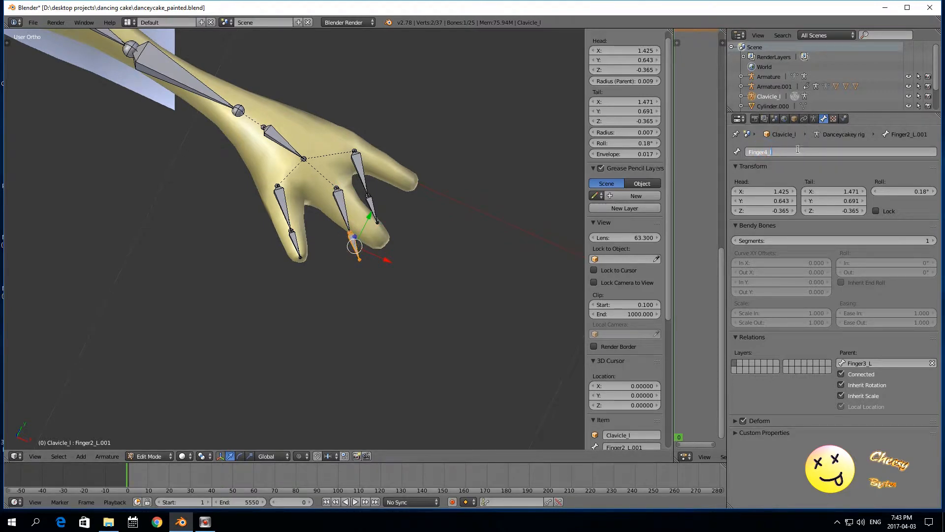
type("4_L")
key("Return")
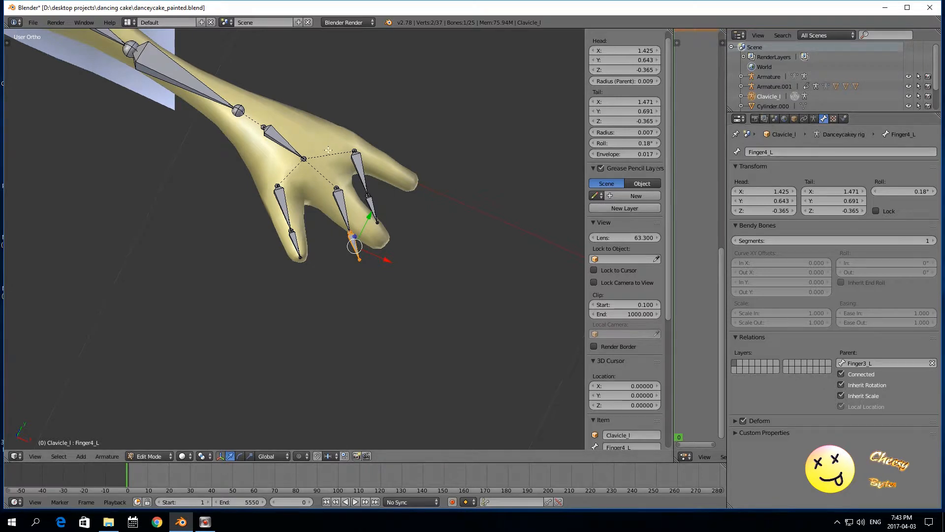
Rename the third finger's base bone, Finger1_L.002, as Finger5_L.
right_click(360, 170)
left_click(766, 151)
left_click_drag(768, 152, 804, 152)
key("BackSpace")
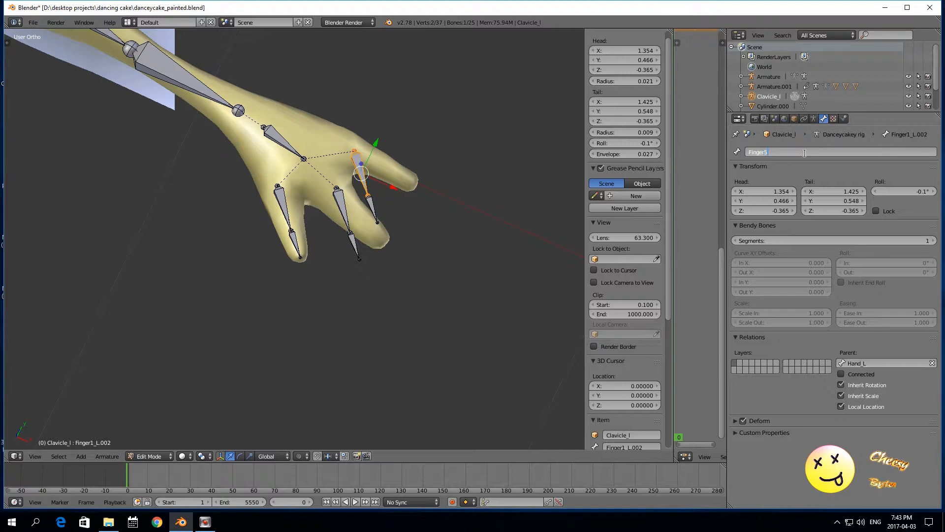
type("5_L")
key("Return")
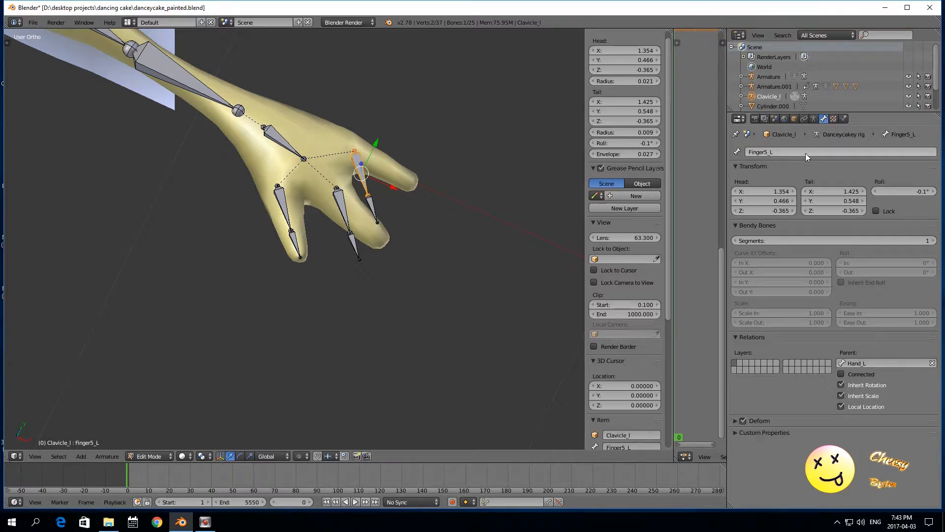
Rename the third finger's tip bone, Finger2_L.002, as Finger6_L.
right_click(372, 210)
left_click(767, 151)
type("Finger6_")
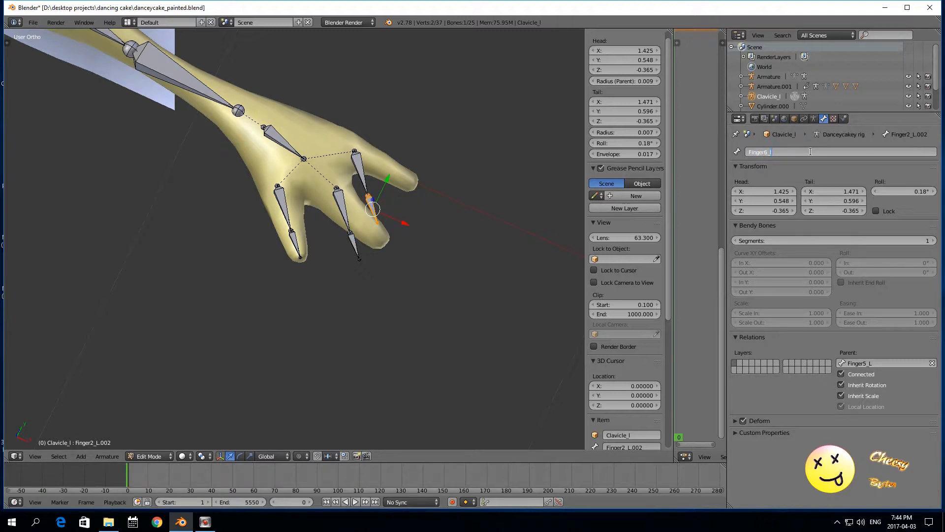
type("L")
key("Return")
Rotate Finger5_L and Finger6_L to match the third finger's direction and move them along Y into that finger.
right_click(283, 200)
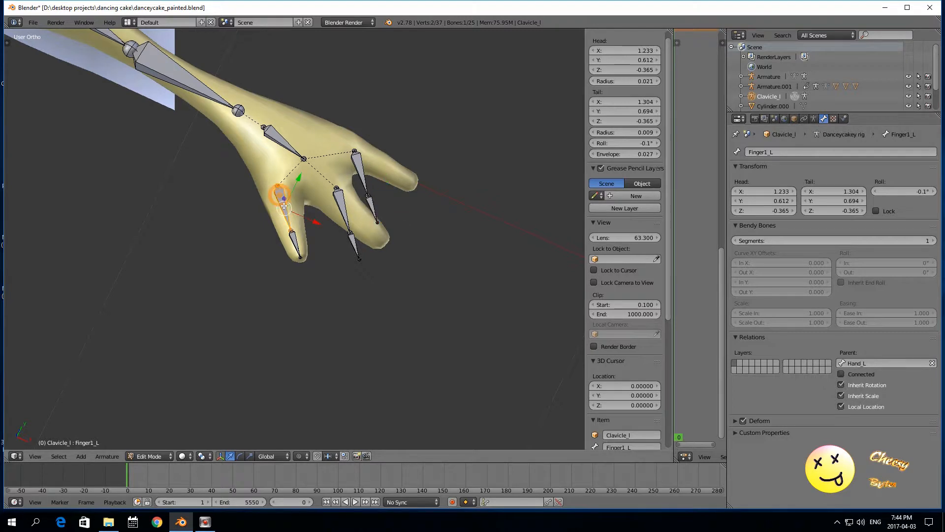
right_click(343, 205)
right_click(361, 171)
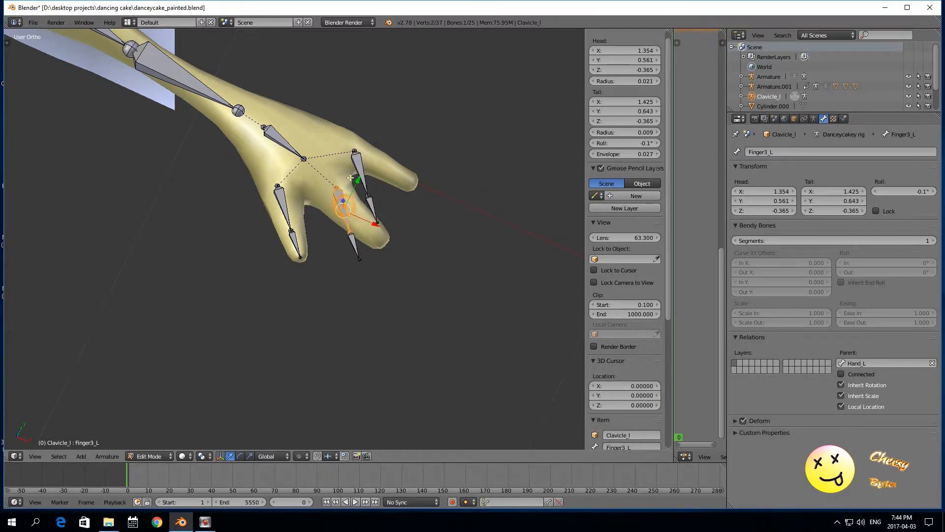
right_click(370, 202)
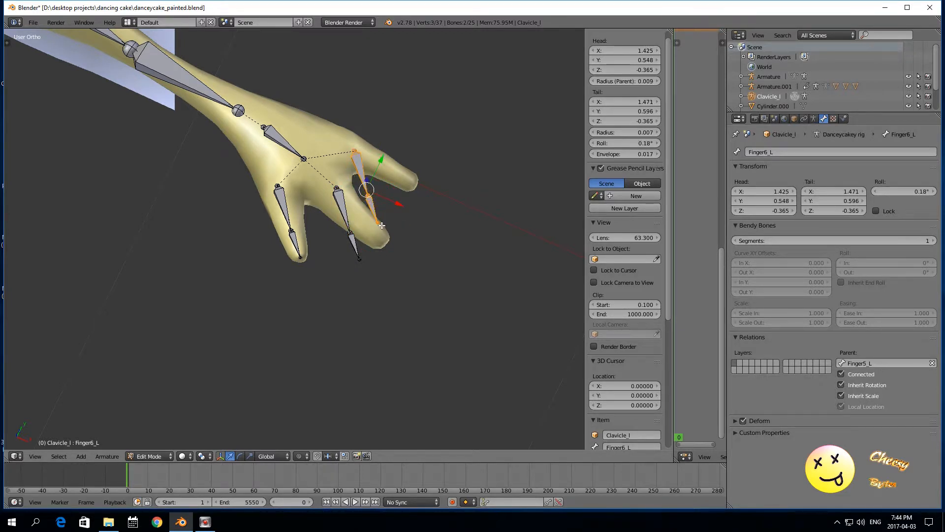
key("r")
left_click(401, 205)
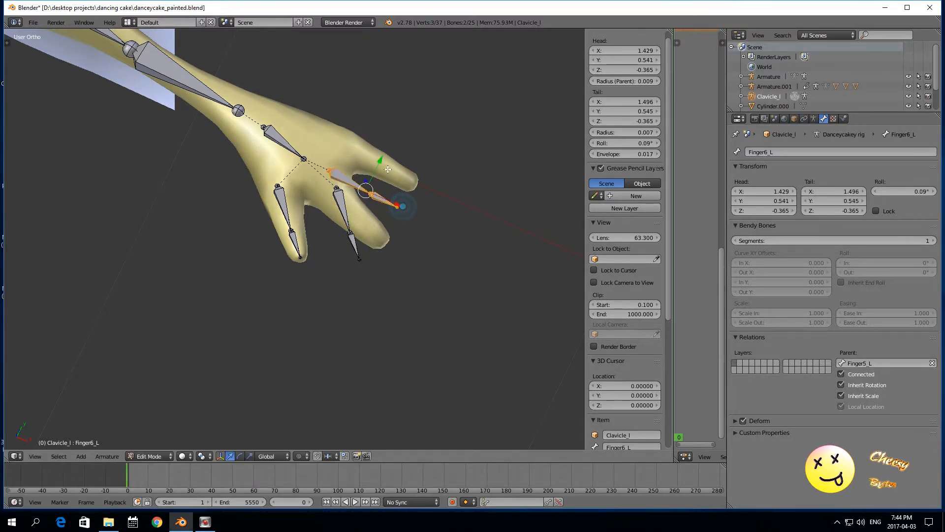
left_click_drag(381, 161, 389, 131)
Rotate Finger3_L and Finger4_L to align with the middle finger and move them along Y inside it.
right_click(340, 204)
right_click(356, 246)
key("r")
key("z")
left_click(361, 250)
left_click_drag(360, 199, 373, 188)
Select all six finger bones and raise them slightly along Z to about -0.359, centring them in the fingers' thickness.
scroll(370, 192, "up", 2)
middle_click_drag(370, 192, 444, 169)
left_click(251, 239, "shift")
left_click(289, 239, "shift")
left_click(213, 225, "shift")
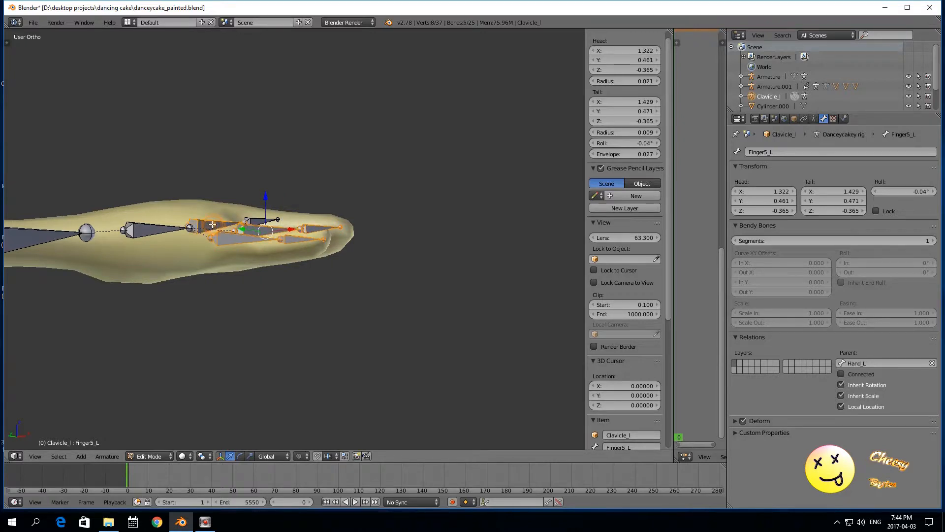
left_click(254, 221, "shift")
middle_click_drag(235, 291, 251, 264)
left_click_drag(251, 221, 249, 217)
middle_click_drag(249, 217, 221, 304)
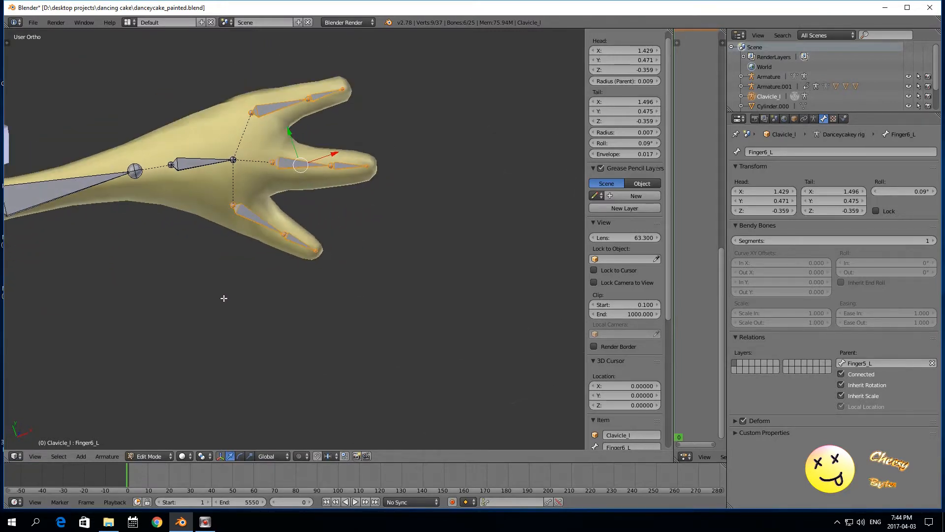
Move the base joint of Finger1_L toward its finger, to about X 1.248, Y 0.623.
right_click(222, 199)
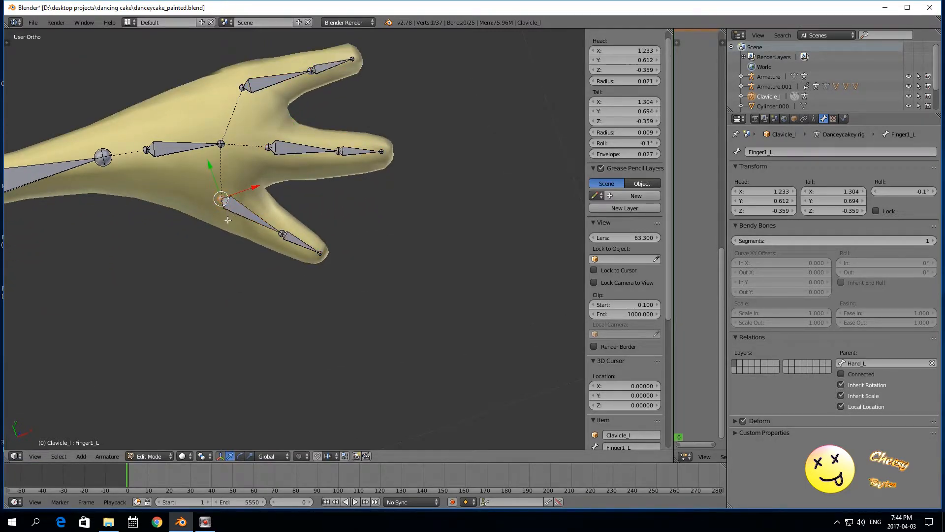
key("g")
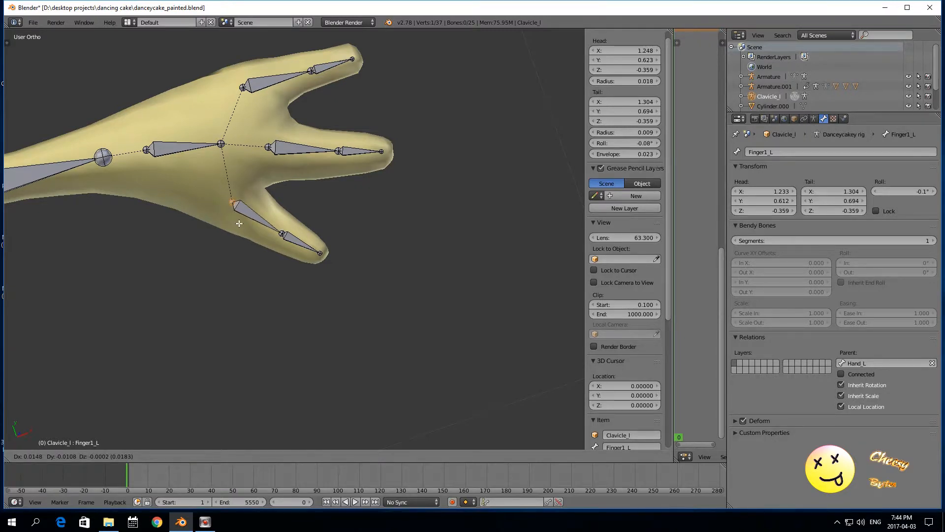
left_click(238, 223)
right_click(281, 233)
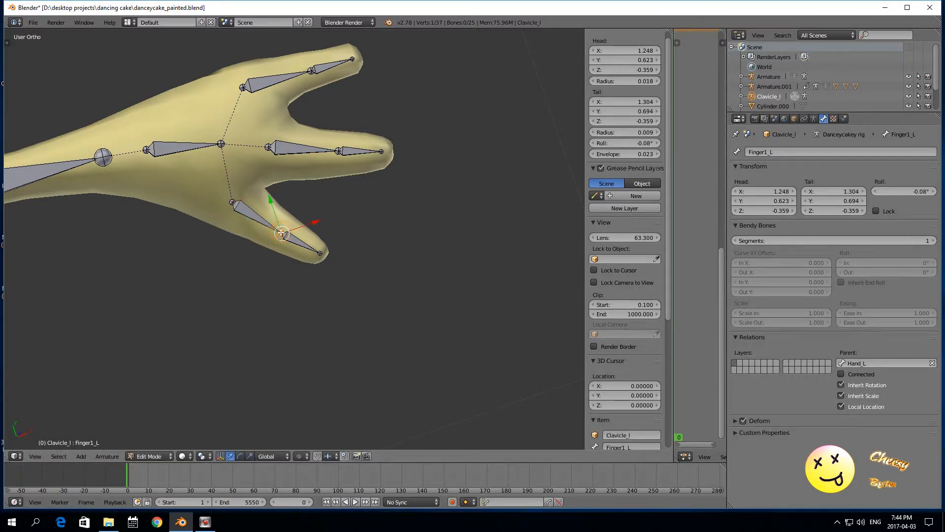
right_click(230, 200)
Move the base joint of Finger3_L to about X 1.336, Y 0.565, at the root of the middle finger.
right_click(268, 147)
middle_click_drag(345, 231, 324, 209)
left_click_drag(287, 212, 293, 212)
middle_click_drag(251, 189, 226, 233)
left_click_drag(254, 109, 254, 115)
Show the tool shelf and bring the last translation's constraint axis and orientation options into view.
left_click(10, 46)
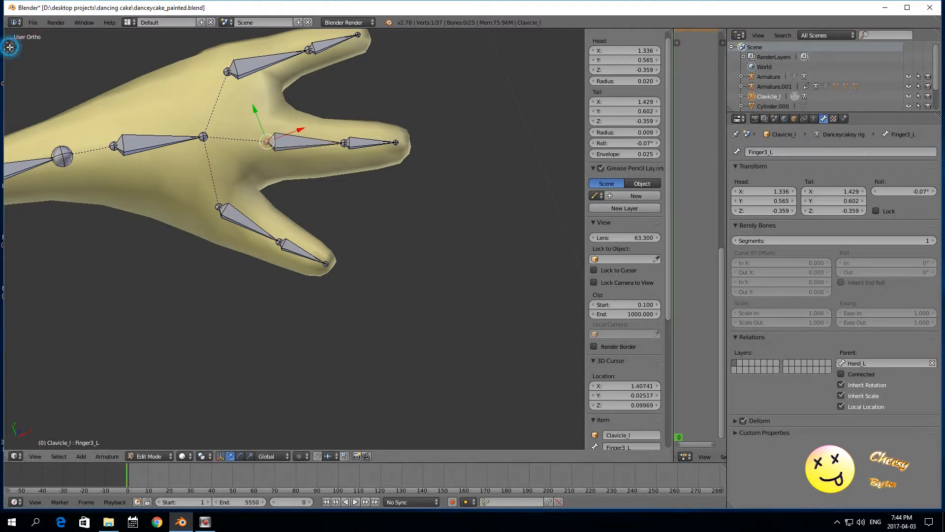
key("t")
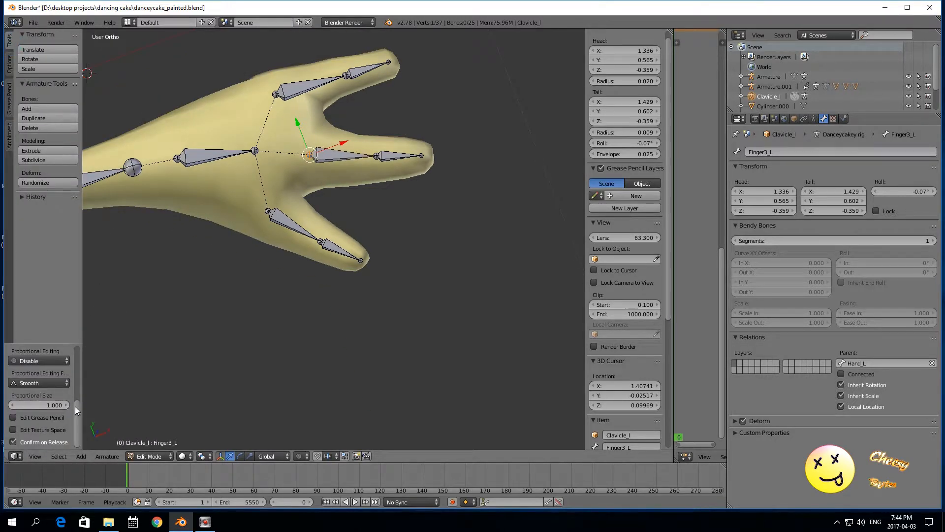
left_click_drag(77, 406, 79, 364)
scroll(78, 368, "down", 2)
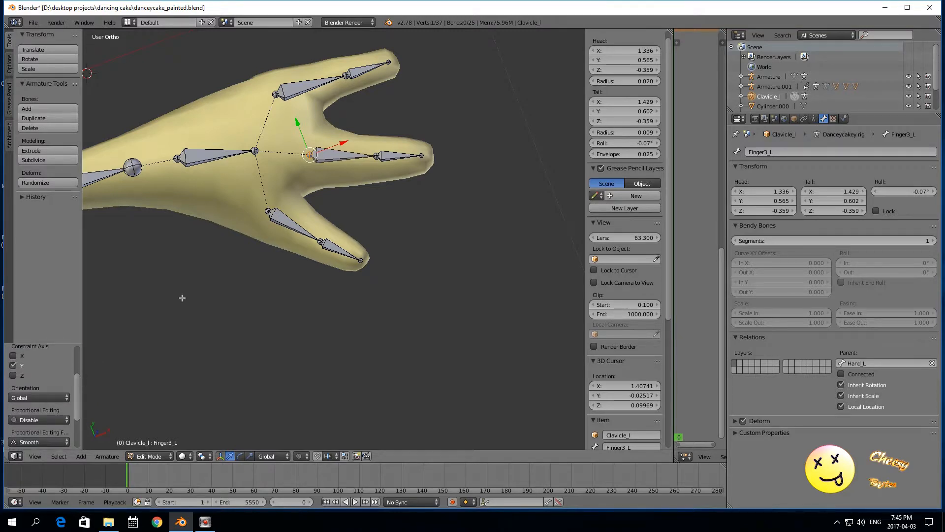
Move the base joint of Finger5_L along X to about 1.357, at the root of the third finger.
right_click(274, 92)
middle_click_drag(263, 206, 232, 200)
left_click_drag(338, 199, 357, 198)
middle_click_drag(330, 171, 302, 230)
Adjust the joint between Finger5_L and Finger6_L so the bone chain sits inside the third finger.
right_click(371, 101)
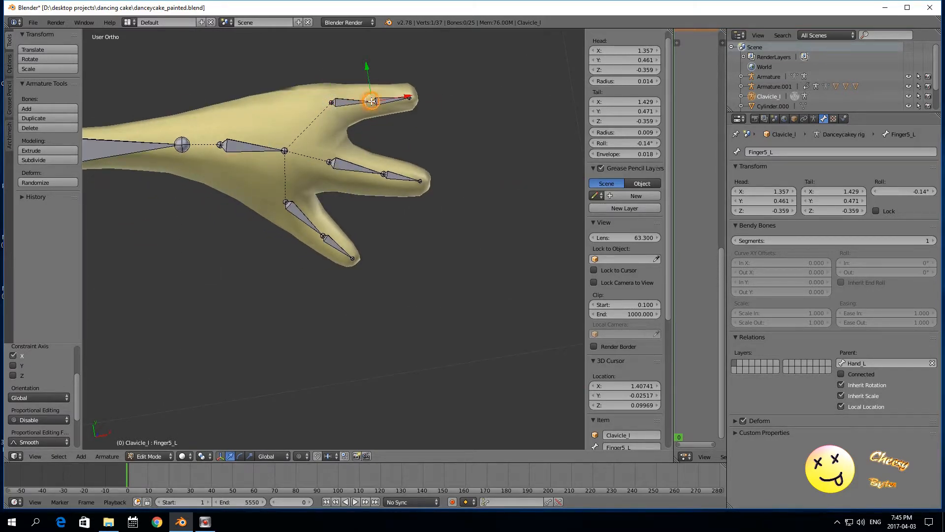
left_click_drag(404, 100, 412, 101)
left_click_drag(375, 69, 330, 72)
right_click(410, 98)
right_click(379, 99)
right_click(332, 102)
left_click(330, 71)
Examine the left arm chain from clavicle_L through Upperarm_L and Hand_L to the fingers for placement and parenting.
right_click(329, 160)
scroll(266, 167, "down", 1)
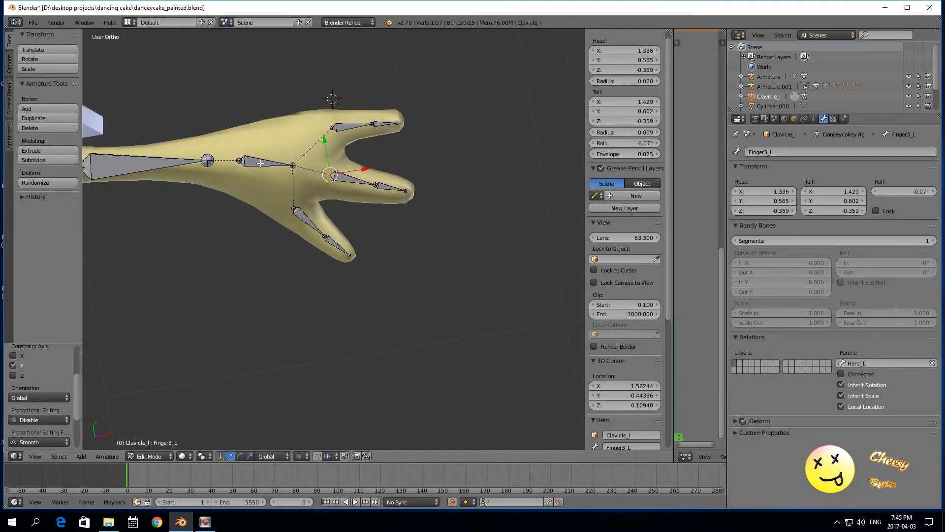
scroll(261, 183, "down", 2)
right_click(212, 189)
scroll(237, 242, "down", 3)
mouse_move(220, 294)
middle_mouse_down()
mouse_move(220, 186)
mouse_move(225, 250)
mouse_move(209, 257)
mouse_move(206, 290)
middle_mouse_up()
right_click(211, 242)
right_click(211, 242)
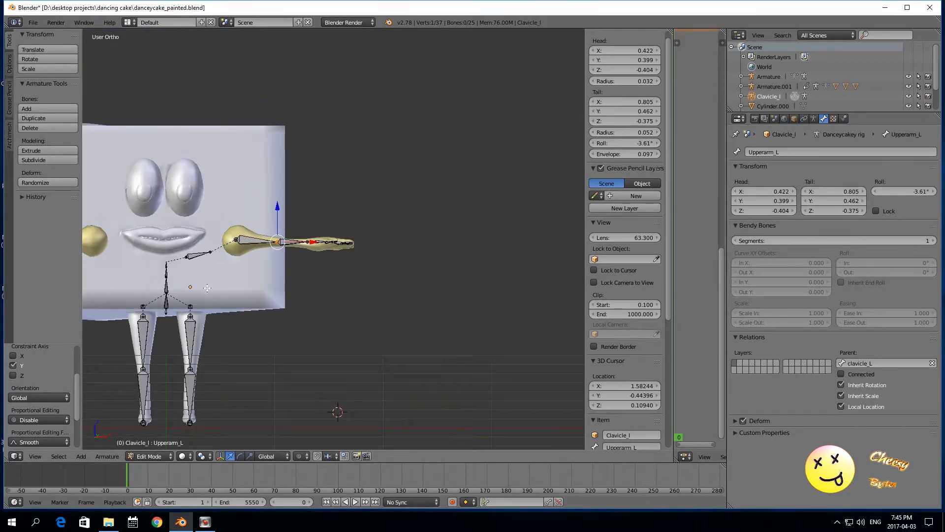
right_click(193, 257)
middle_click_drag(193, 257, 266, 306)
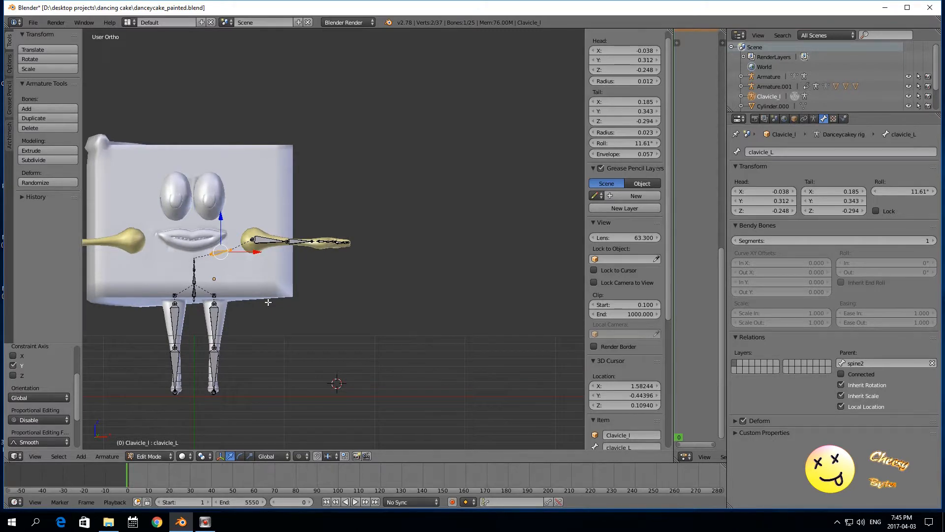
scroll(468, 331, "up", 1)
right_click(245, 241)
scroll(254, 245, "up", 1)
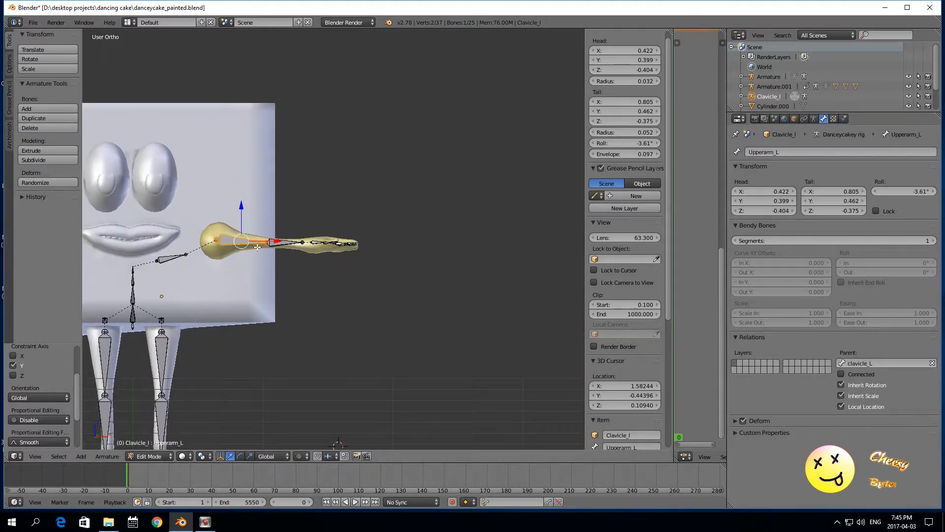
right_click(277, 241)
right_click(312, 242)
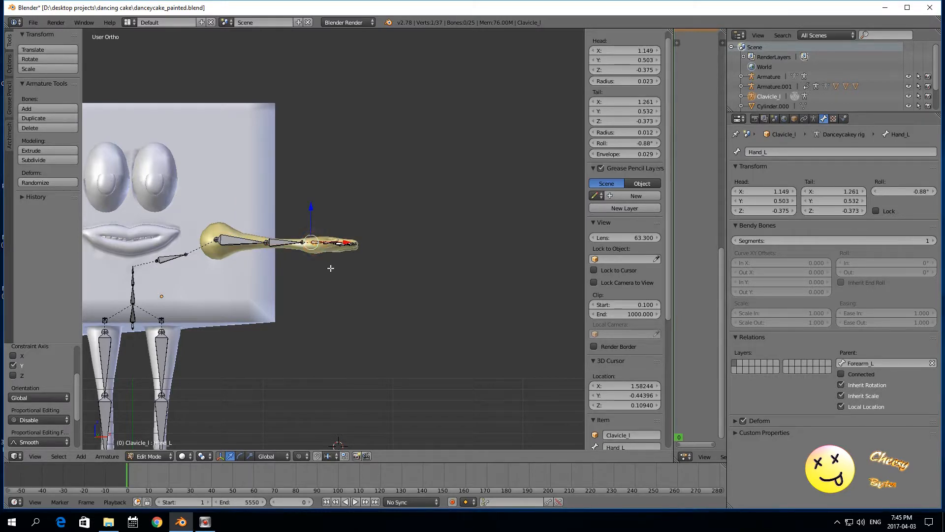
scroll(331, 271, "down", 2)
scroll(331, 272, "up", 1)
scroll(331, 275, "down", 2)
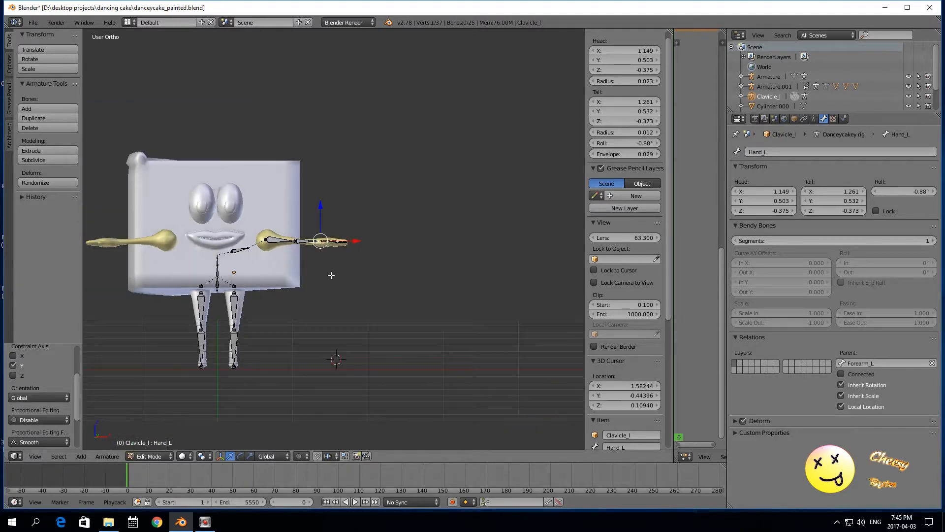
scroll(288, 261, "up", 1)
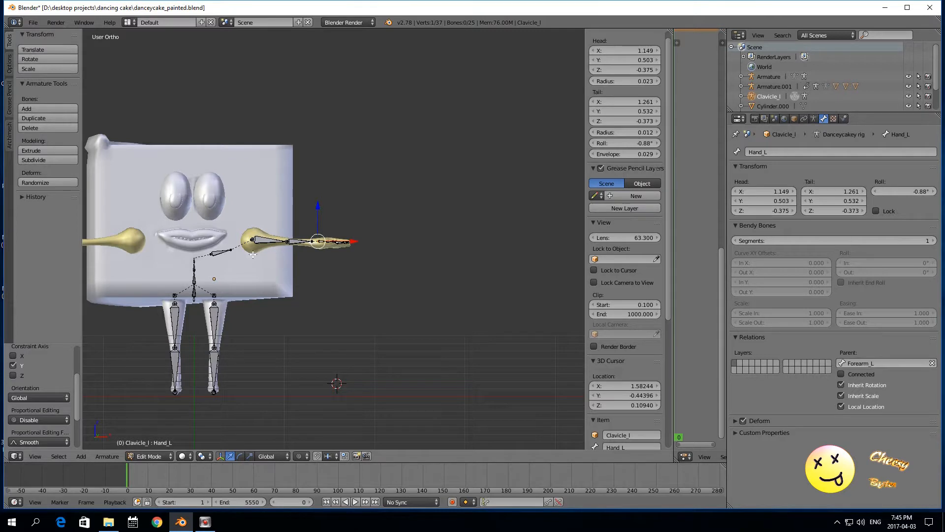
Duplicate the left arm chain from clavicle_L to the fingers and shift the copy about 1.53 along negative X.
right_click(217, 252)
key("b")
left_click_drag(245, 217, 363, 267)
middle_click_drag(362, 267, 313, 285)
scroll(312, 291, "down", 3)
scroll(314, 286, "up", 2)
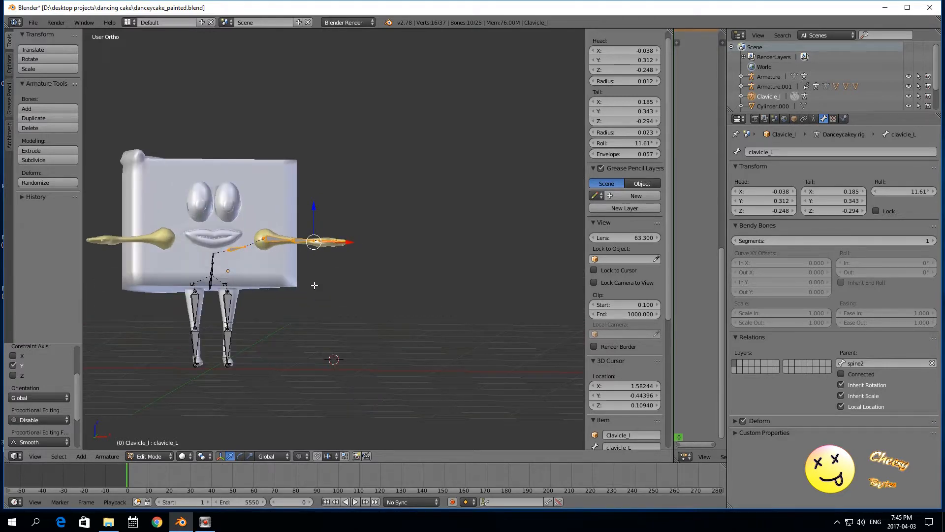
key("shift+d")
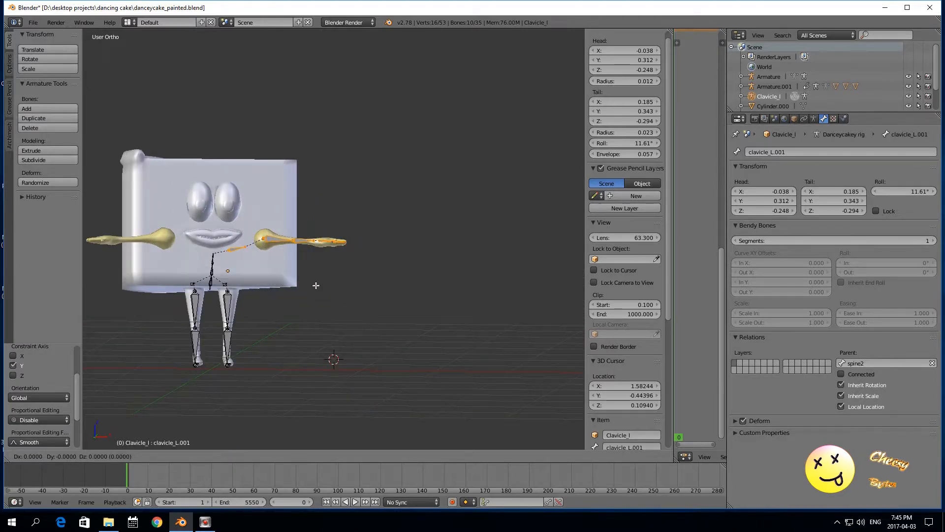
right_click(316, 285)
left_click_drag(341, 241, 229, 236)
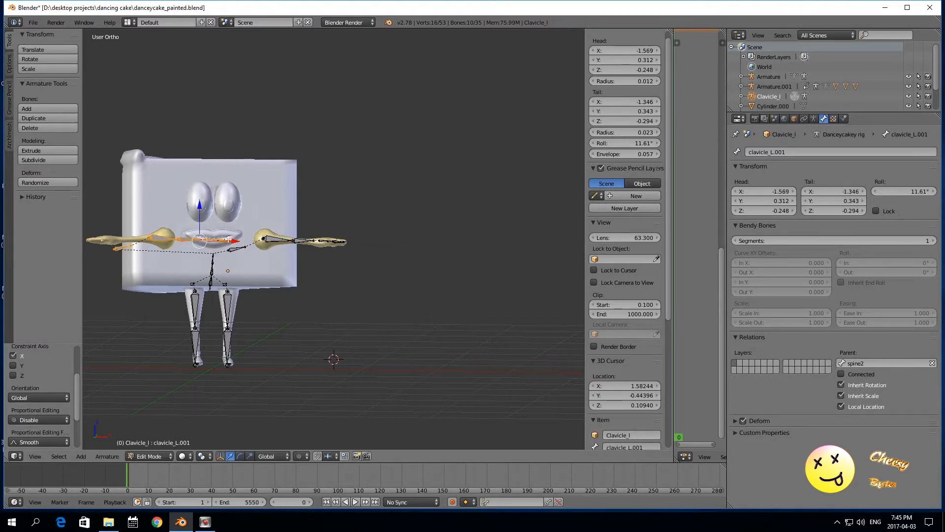
Mirror the duplicated arm bones on local X and move them about 1.18 along negative X onto the cake's other arm.
left_click(107, 456)
mouse_move(116, 435)
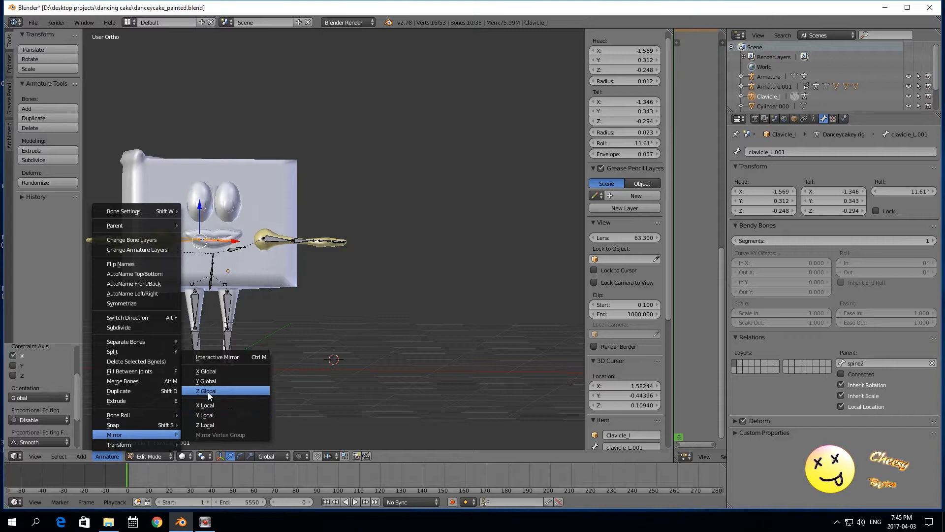
left_click(212, 406)
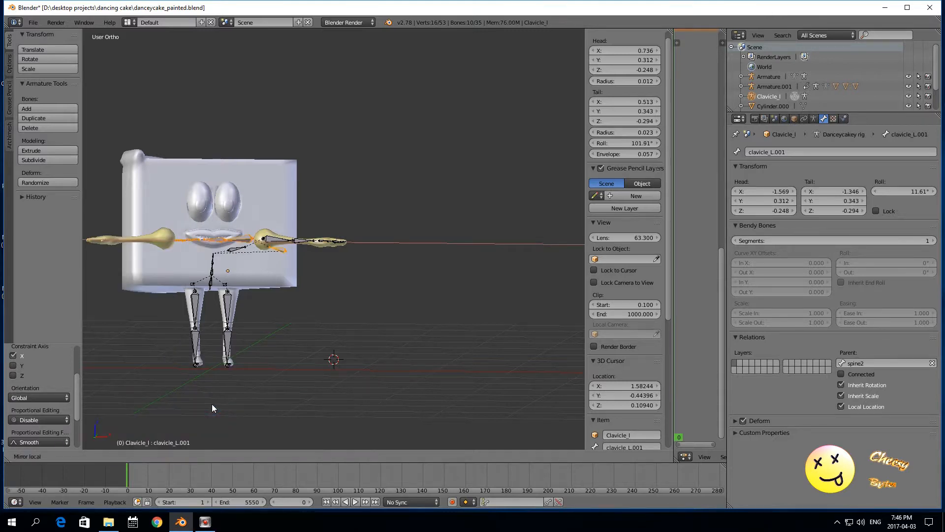
key("g")
key("x")
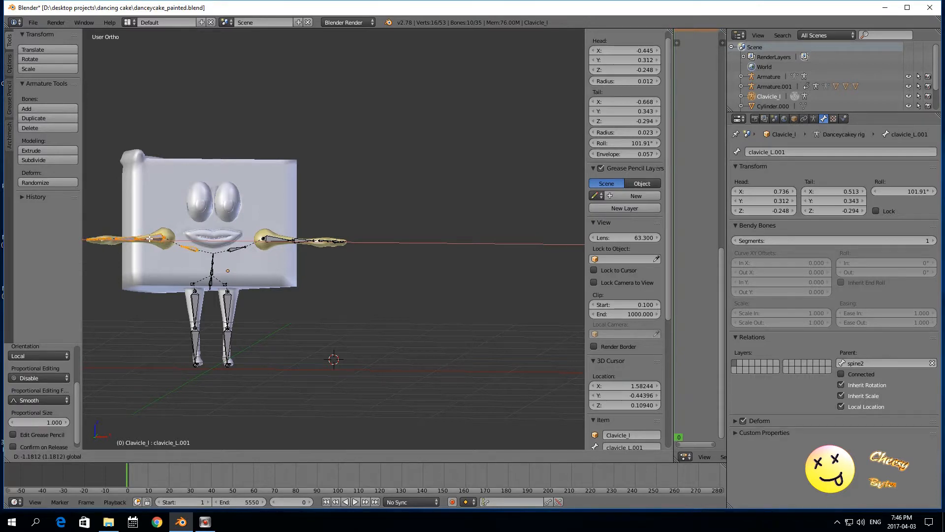
left_click(154, 247)
left_click(194, 341)
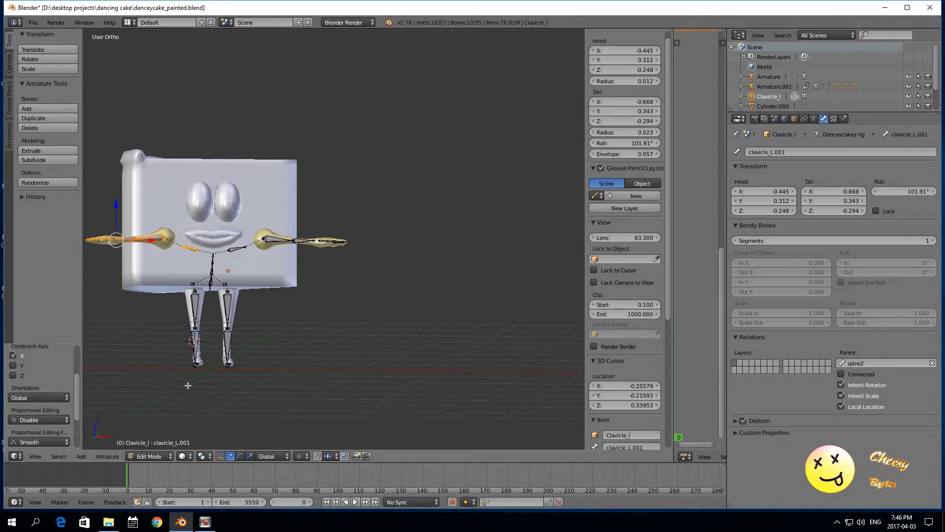
Fine-tune the mirrored arm chain along X and Y, with clavicle_L.001's head at about X -0.390, to fit the arm mesh.
middle_click_drag(173, 329, 186, 395)
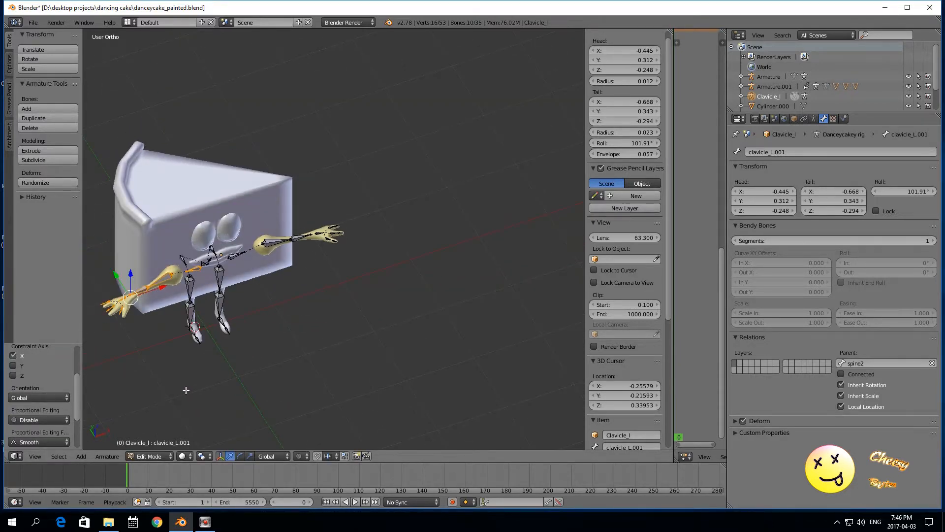
key("shift+c")
scroll(186, 390, "up", 3)
middle_click_drag(226, 398, 294, 390)
left_click_drag(307, 359, 320, 351)
middle_click_drag(243, 378, 262, 391)
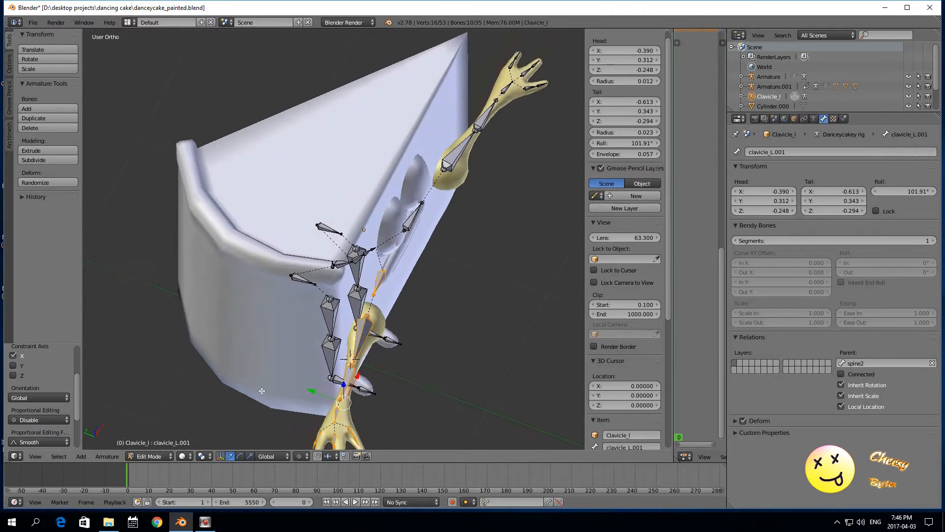
left_click_drag(309, 391, 312, 390)
middle_click_drag(313, 390, 223, 379)
Move Upperarm_L.001 along Y so its head sits at about 0.409, centred in the upper arm mesh.
right_click(210, 351)
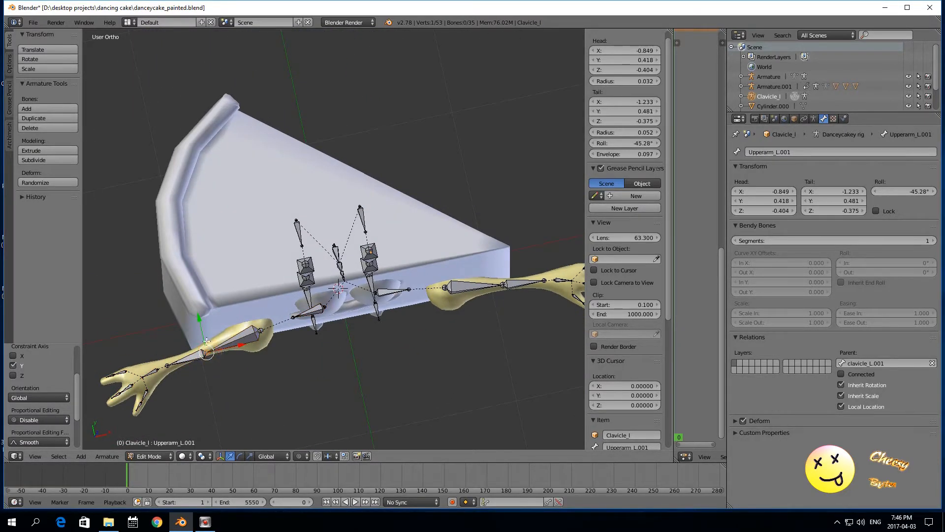
right_click(245, 336, "shift")
left_click_drag(226, 305, 194, 360)
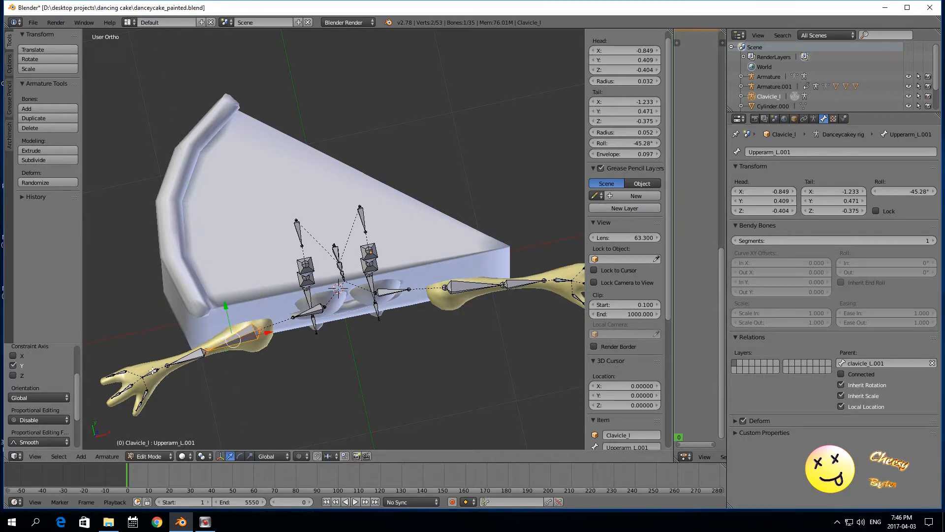
Shift the mirrored hand and finger bones along Y so Forearm_L.001's tail sits at 0.519, inside the hand mesh.
right_click(146, 396)
key("KP_1")
middle_click_drag(194, 318, 313, 389)
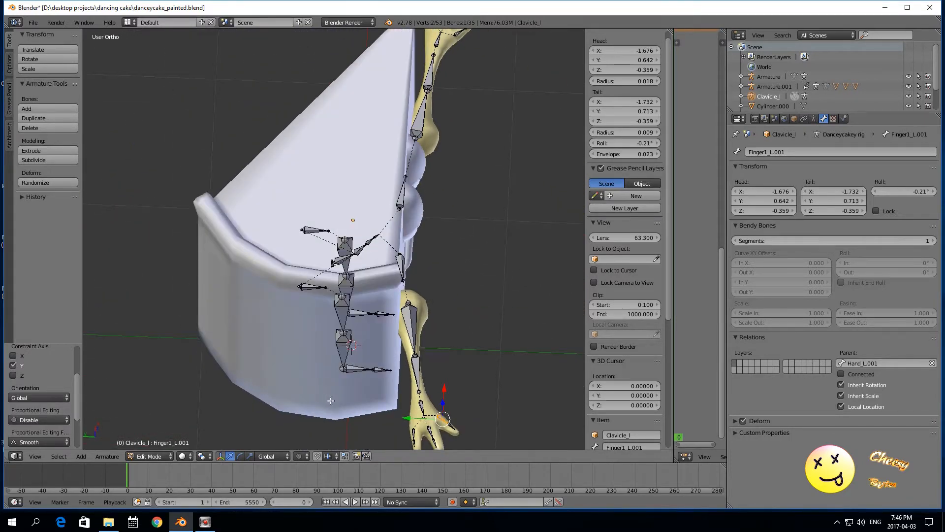
middle_click_drag(388, 424, 378, 411)
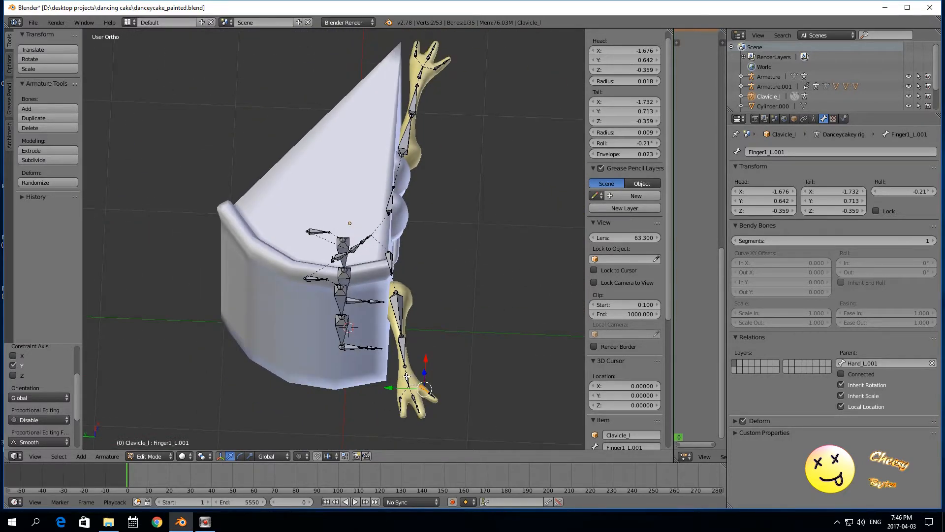
right_click(405, 366)
key("b")
left_click_drag(380, 367, 451, 432)
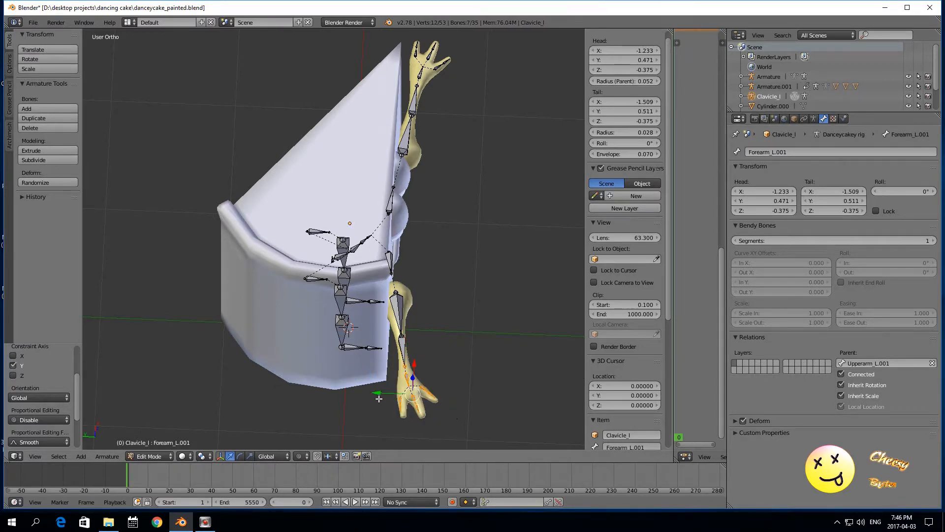
left_click_drag(379, 393, 380, 394)
middle_click_drag(380, 394, 254, 433)
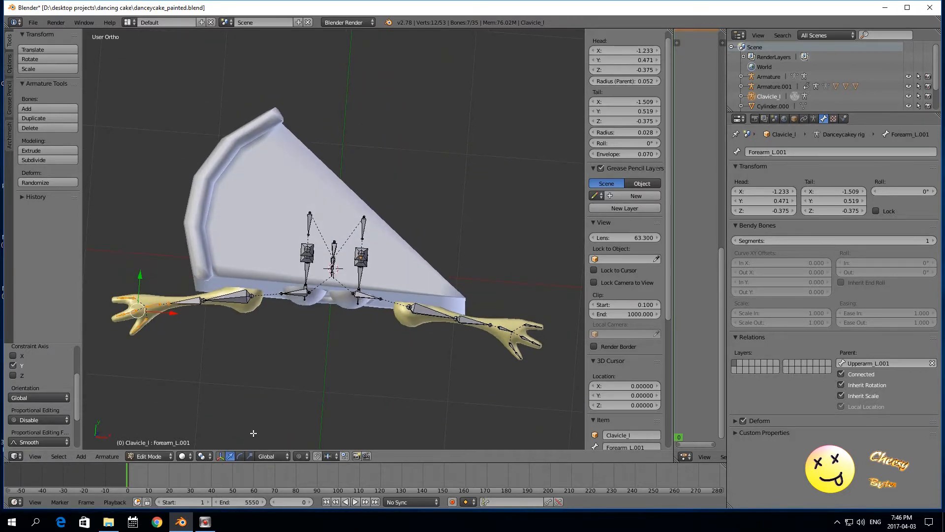
Move the mirrored hand and finger bones along Z so Forearm_L.001's tail sits at -0.362, checking the fit with X-Ray temporarily off.
scroll(236, 419, "up", 1)
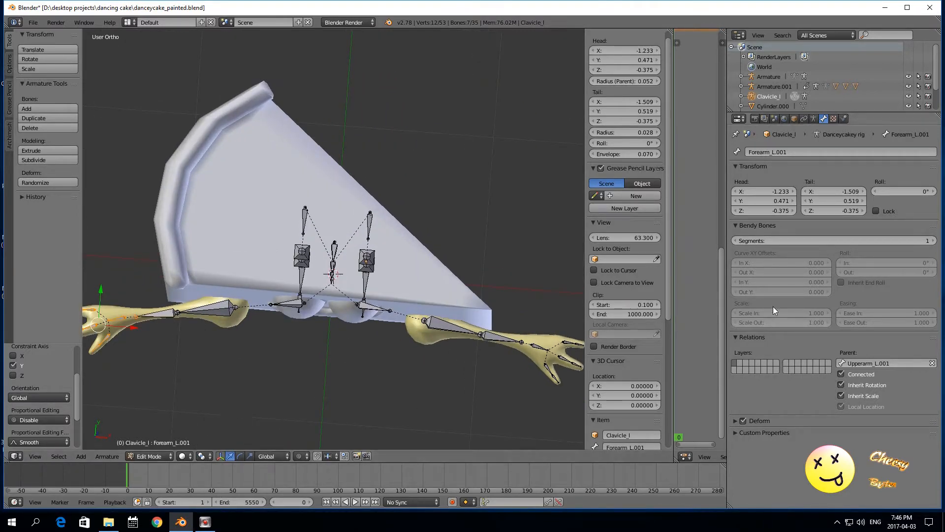
left_click(794, 119)
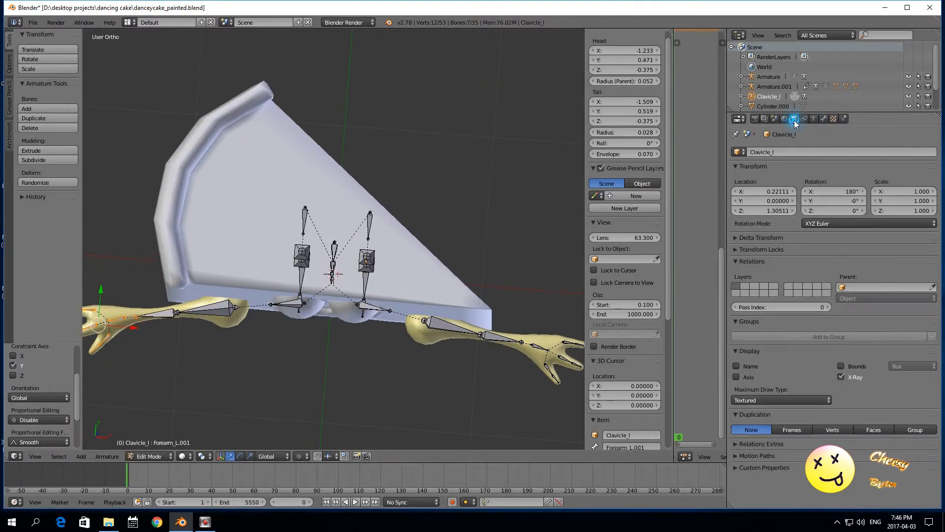
left_click(841, 377)
mouse_move(211, 374)
middle_mouse_down()
mouse_move(212, 289)
mouse_move(181, 267)
mouse_move(173, 281)
mouse_move(264, 320)
middle_mouse_up()
scroll(264, 319, "up", 1)
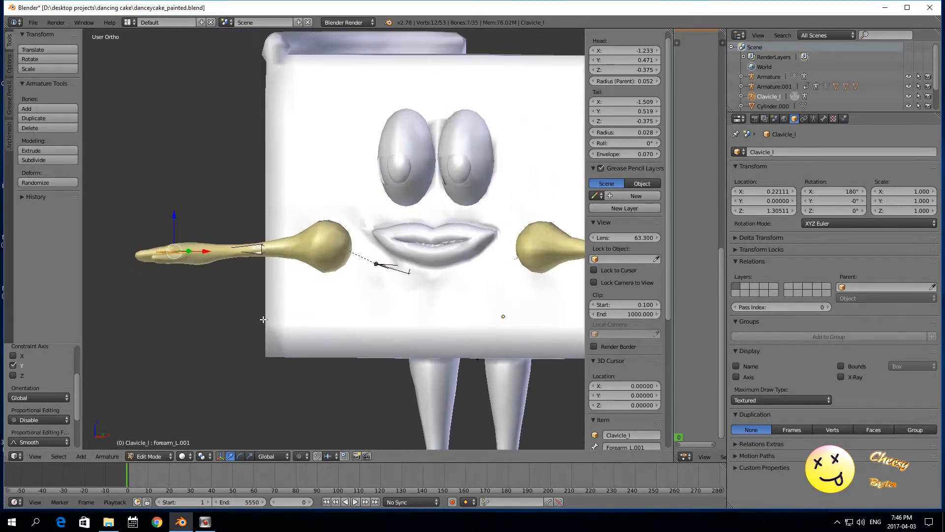
left_click(841, 377)
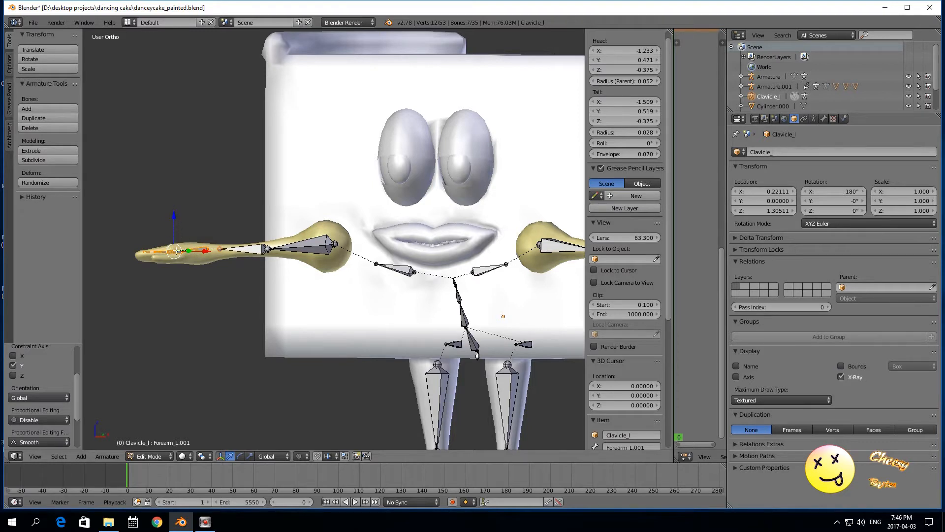
left_click_drag(176, 218, 206, 278)
middle_click_drag(200, 301, 209, 325)
left_click(841, 377)
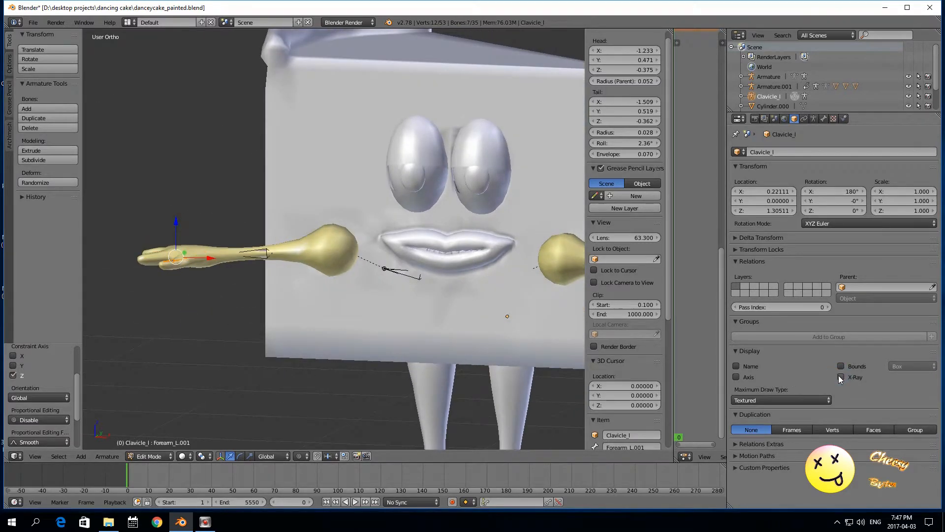
left_click(841, 378)
scroll(302, 309, "up", 2)
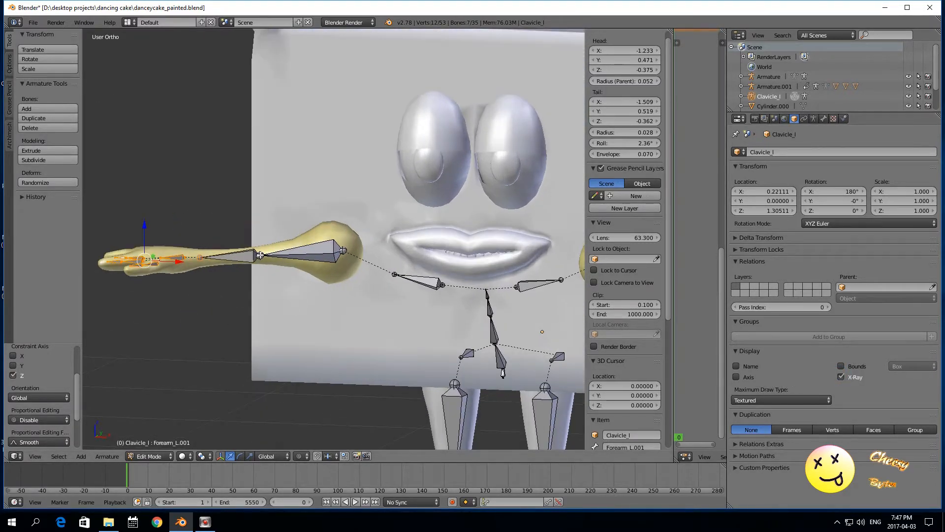
In front view, move the head of Upperarm_L.001 along X to -0.864.
right_click(260, 254)
scroll(261, 291, "down", 5)
mouse_move(303, 329)
middle_mouse_down()
mouse_move(302, 321)
mouse_move(302, 334)
middle_mouse_up()
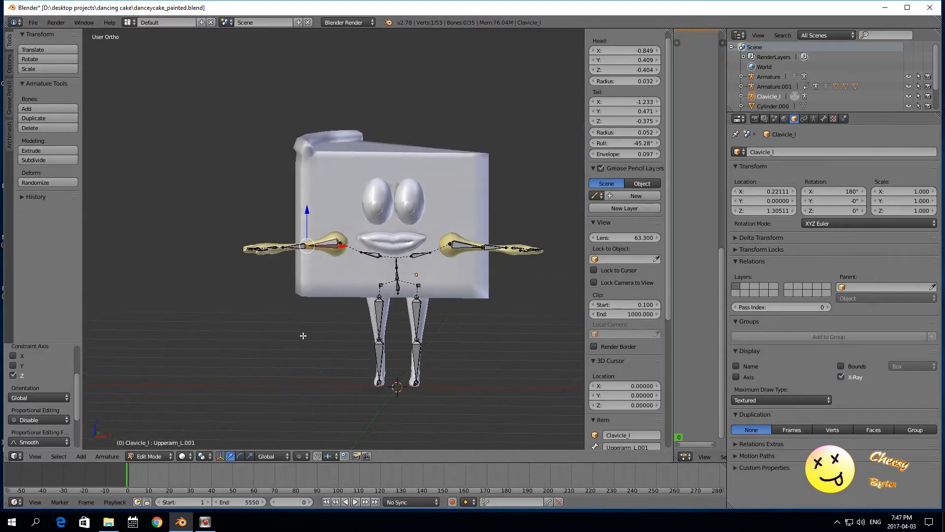
scroll(303, 335, "up", 4)
scroll(330, 310, "down", 1)
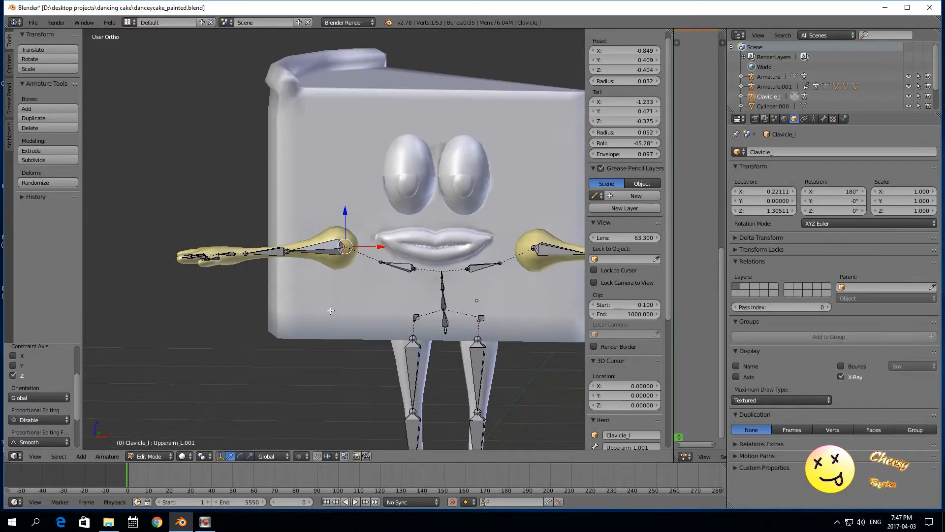
scroll(330, 310, "down", 3)
mouse_move(330, 311)
middle_mouse_down()
mouse_move(317, 331)
mouse_move(328, 324)
middle_mouse_up()
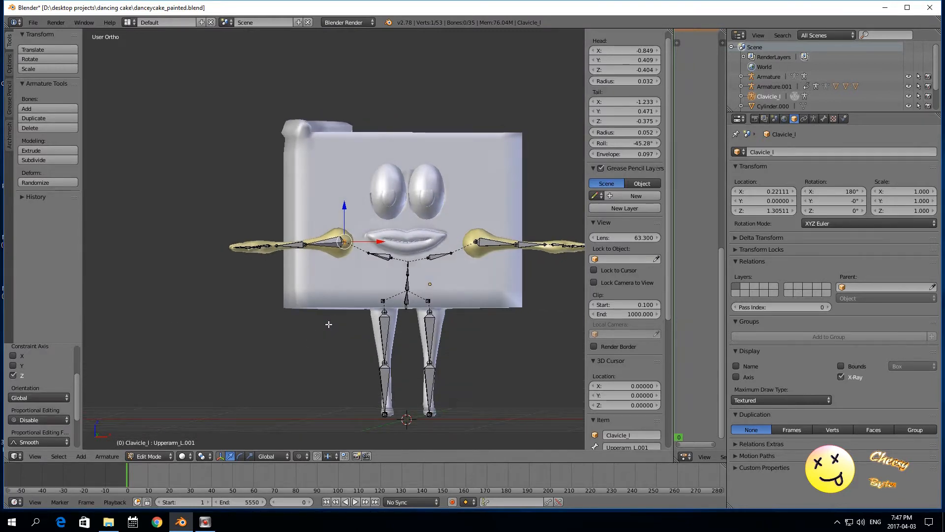
key("KP_1")
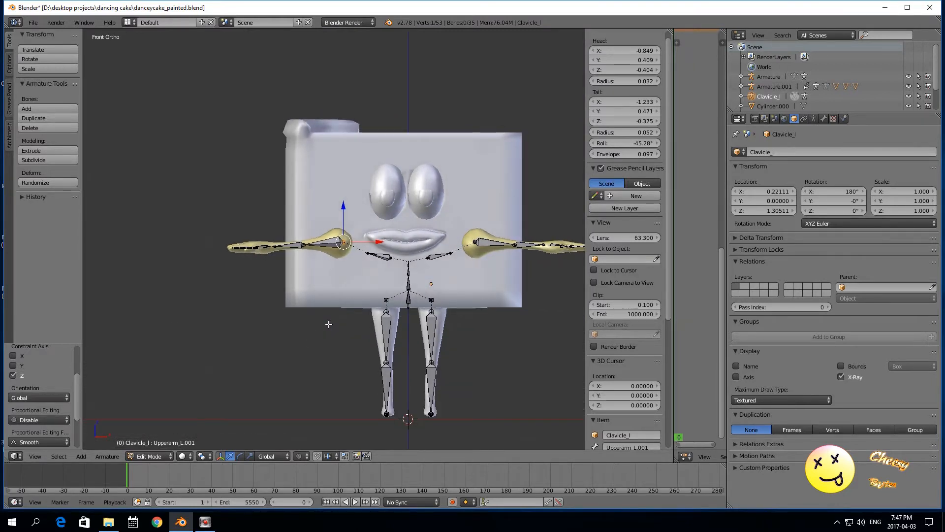
left_click(373, 240)
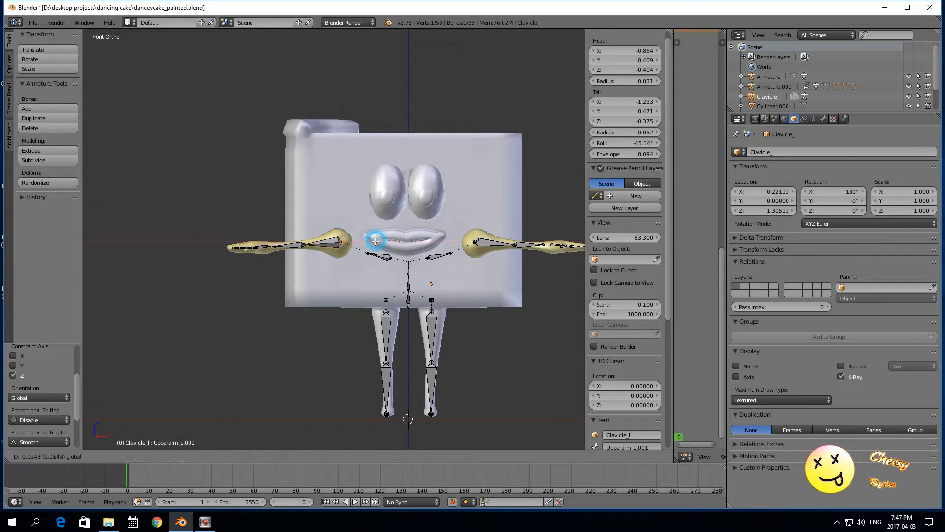
Move Upperarm_L's head along X to 0.436 and its elbow joint along Z to -0.385.
right_click(475, 242)
left_click_drag(504, 241, 505, 241)
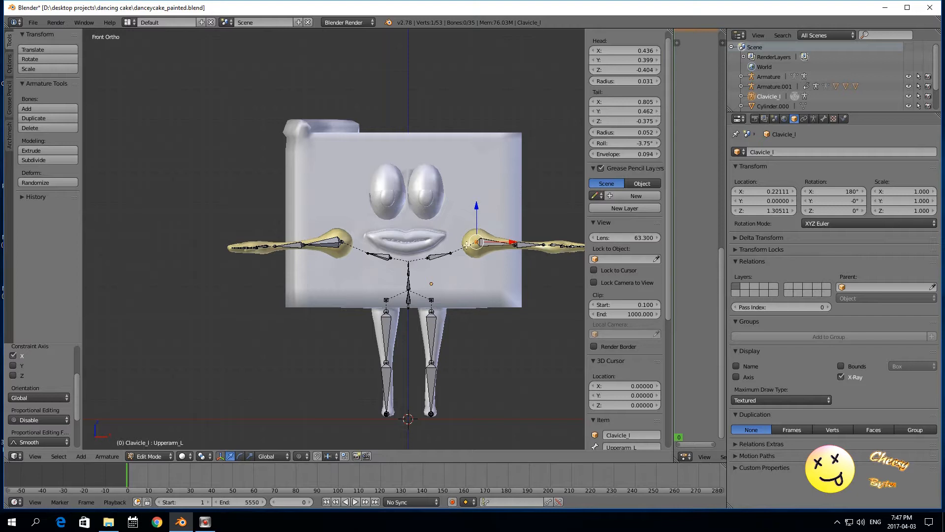
scroll(479, 252, "up", 1)
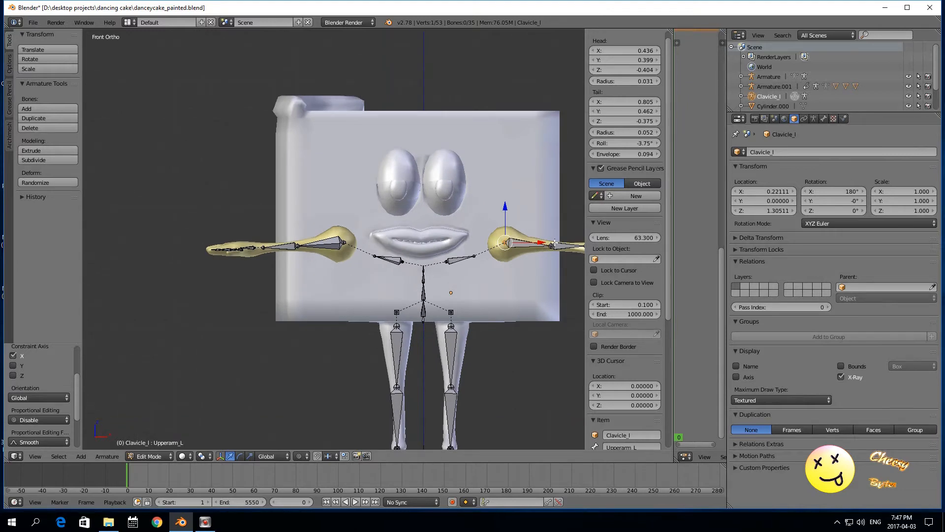
scroll(532, 282, "down", 2)
scroll(533, 282, "up", 1)
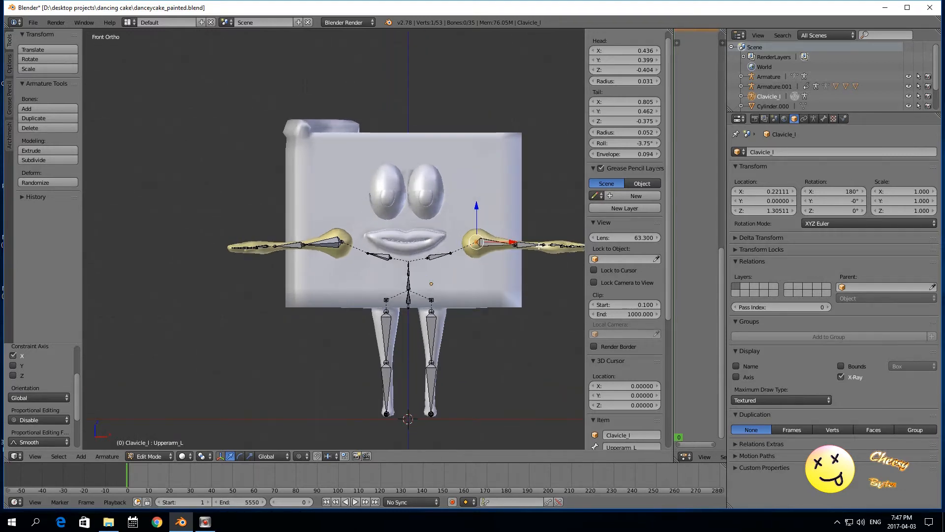
right_click(513, 245)
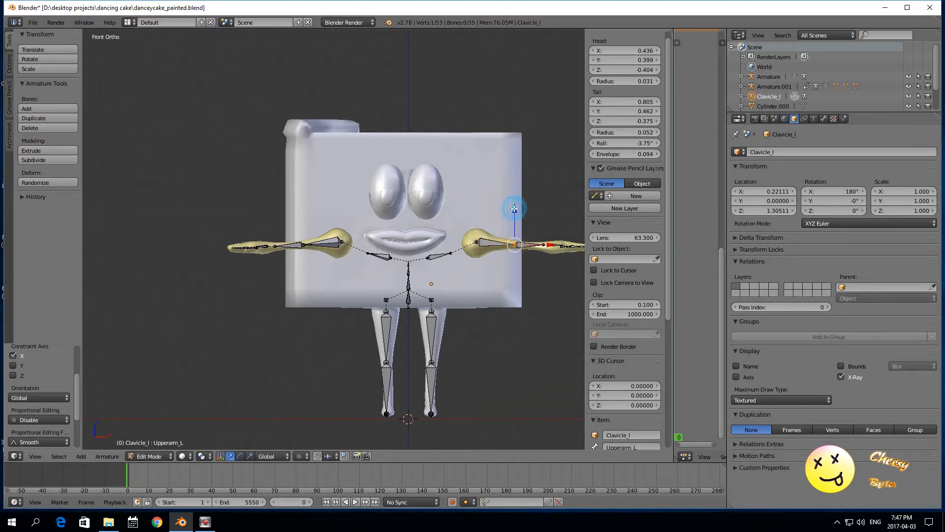
left_click_drag(514, 209, 508, 224)
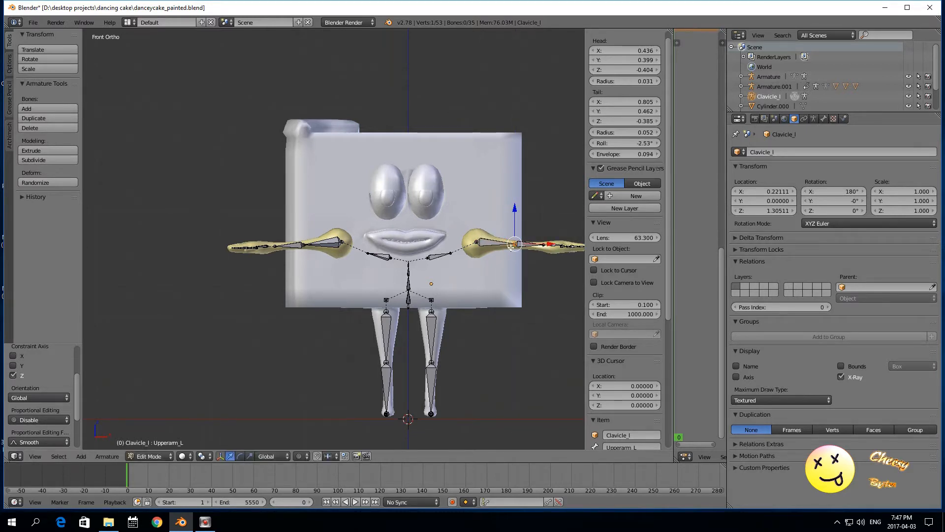
Move the head of Upperarm_L.001 further outward along X to -0.879, matching the opposite shoulder joint.
right_click(474, 242)
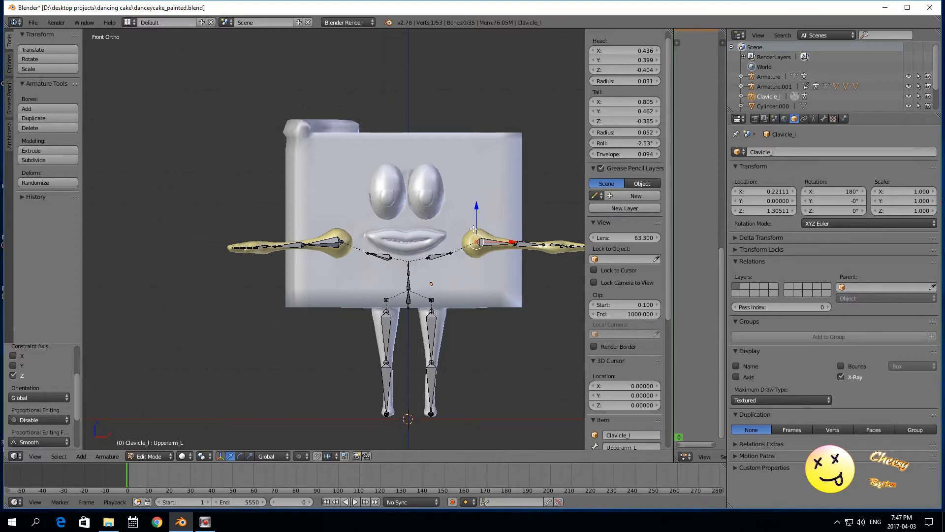
scroll(426, 235, "up", 1)
right_click(350, 244)
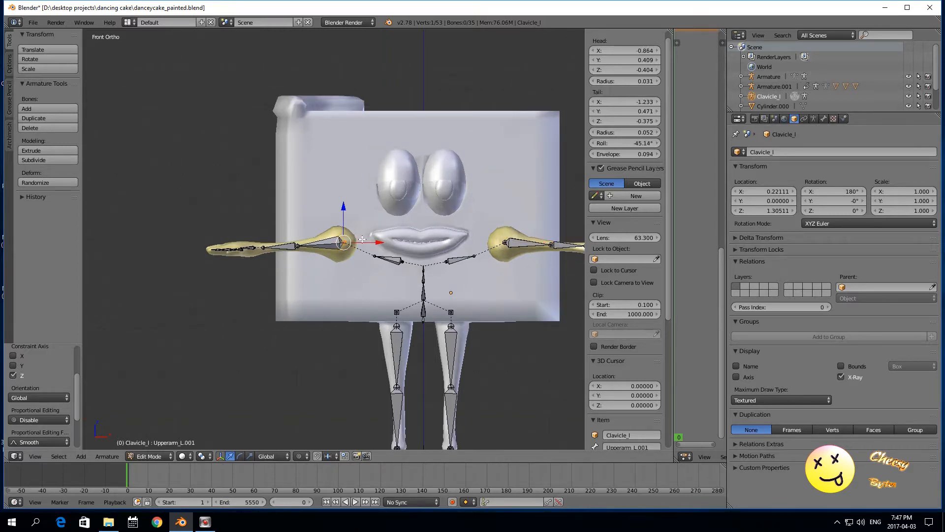
key("g")
key("x")
left_click(377, 241)
middle_click_drag(415, 247, 327, 266)
Flip the names of the mirrored upper arm, forearm, hand and finger bones to the right side.
right_click(328, 267)
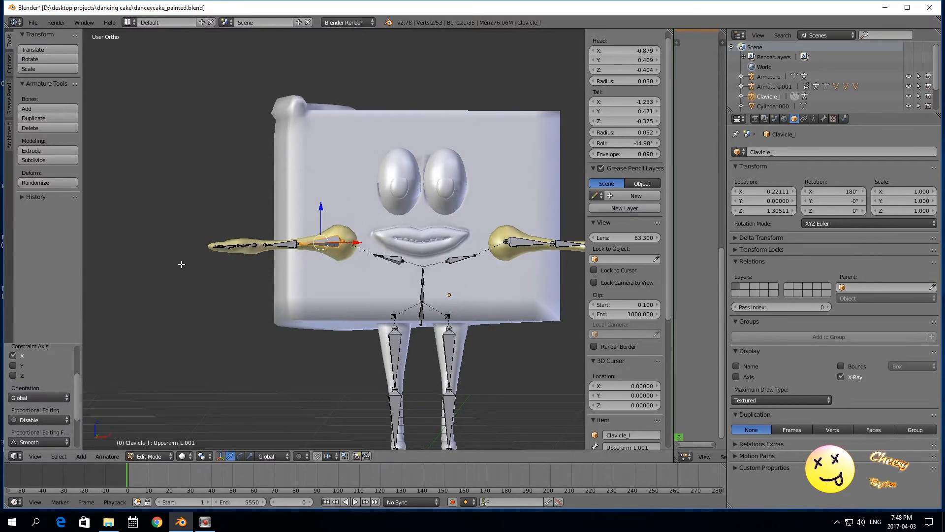
key("b")
mouse_move(177, 200)
left_mouse_down()
mouse_move(278, 283)
mouse_move(300, 283)
left_mouse_up()
left_click(103, 456)
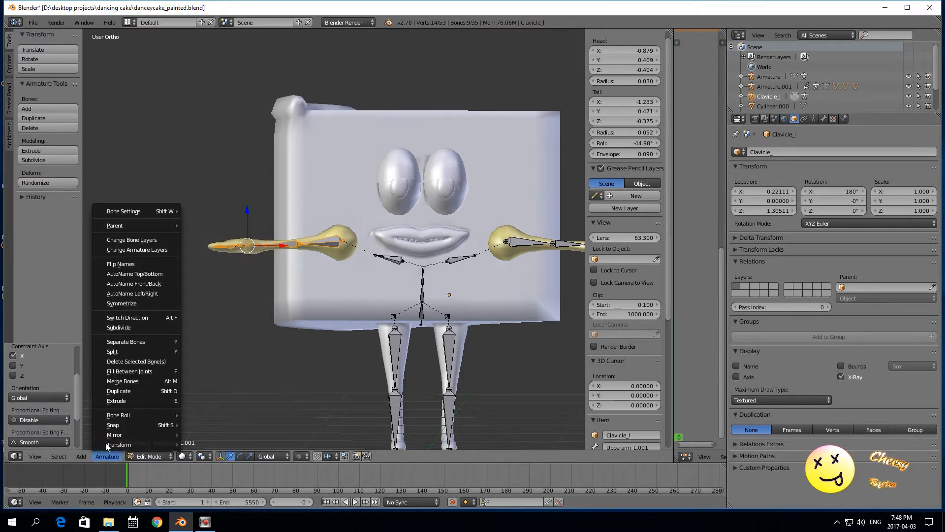
left_click(121, 264)
right_click(322, 244)
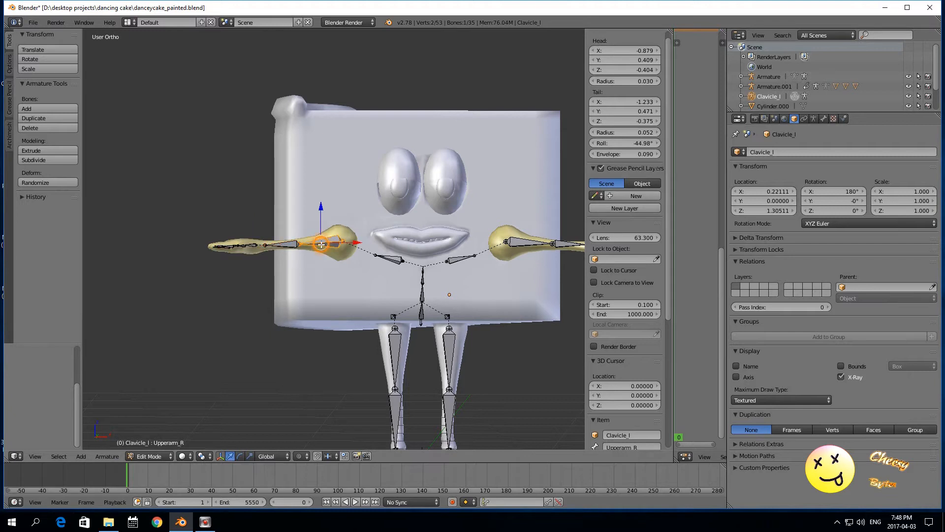
right_click(282, 244)
Flip the name of the mirrored clavicle bone clavicle_L.001 to the right side.
right_click(389, 257)
right_click(397, 345)
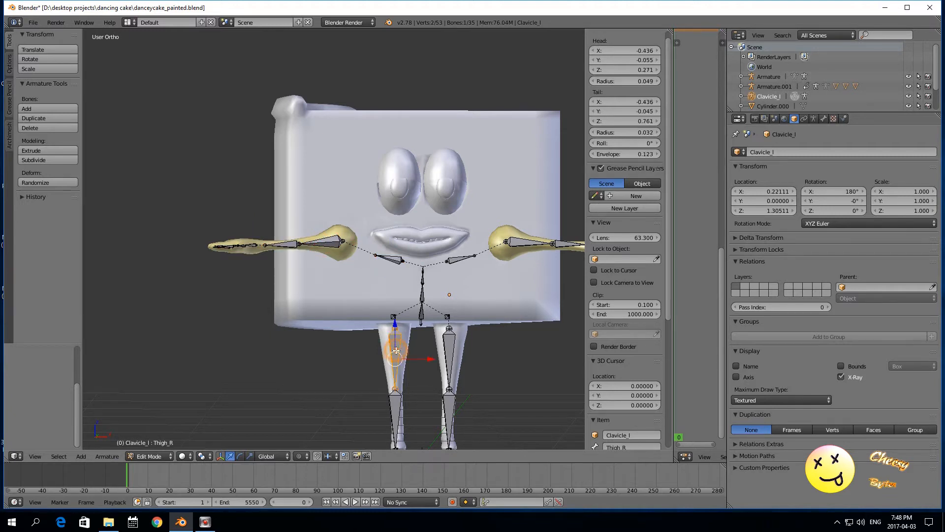
right_click(394, 261)
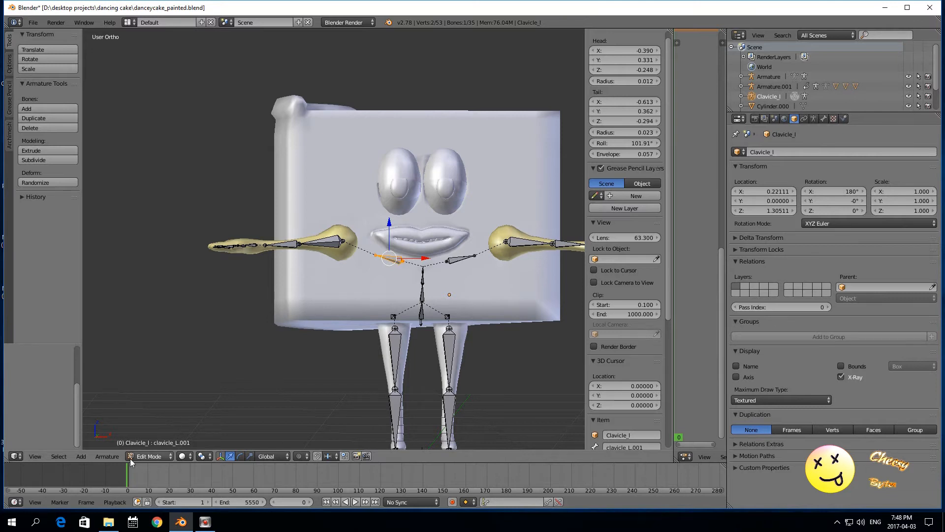
left_click(106, 456)
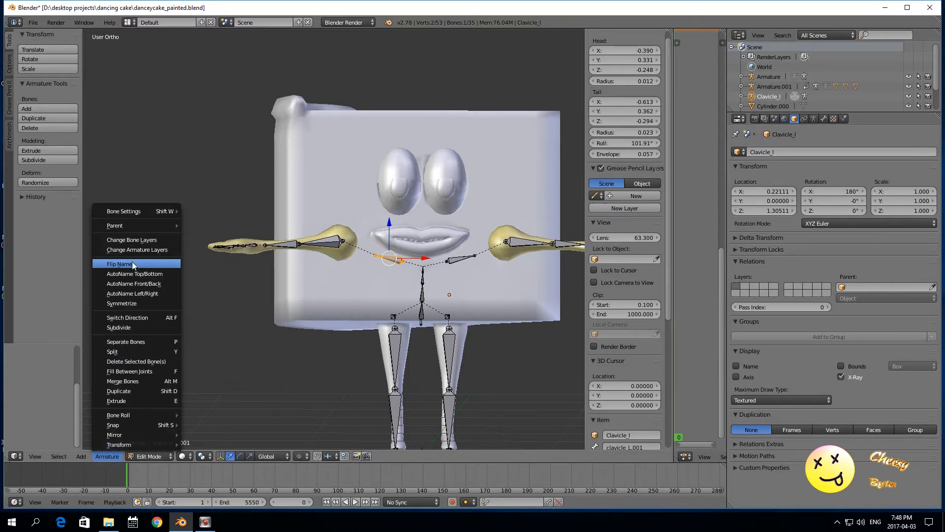
left_click(132, 263)
Select the arm, clavicle, spine, hip and thigh bones one by one to check their left and right names.
right_click(337, 245)
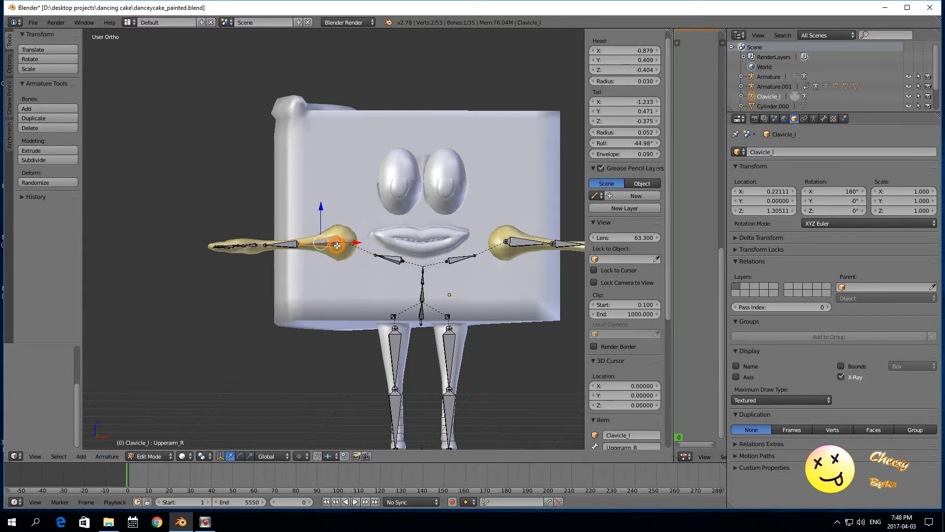
key("bracketright")
key("bracketright")
key("bracketright")
key("bracketright")
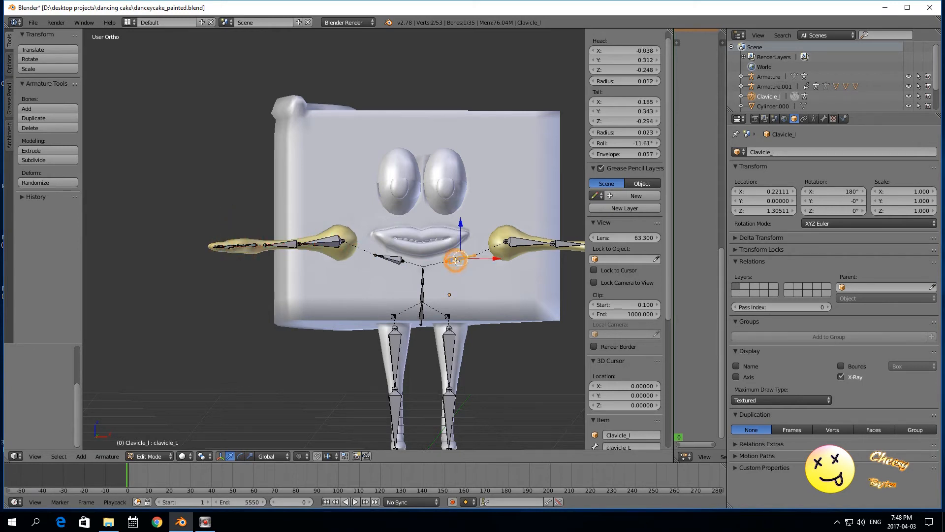
right_click(422, 295)
right_click(394, 328)
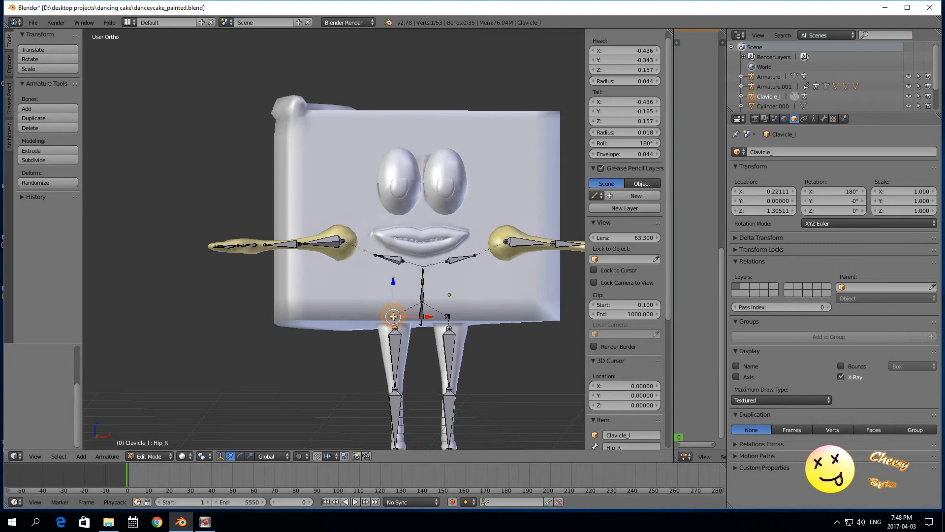
scroll(359, 358, "down", 2)
left_click(348, 372)
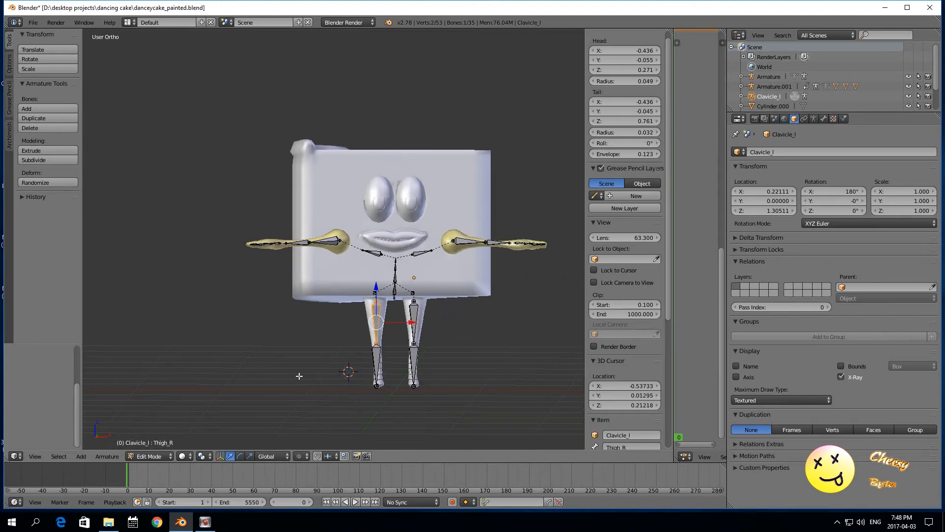
mouse_move(324, 365)
middle_mouse_down()
mouse_move(205, 366)
mouse_move(223, 374)
mouse_move(398, 364)
mouse_move(219, 376)
mouse_move(341, 376)
mouse_move(327, 356)
middle_mouse_up()
scroll(205, 366, "up", 4)
scroll(210, 364, "down", 2)
scroll(221, 372, "up", 2)
scroll(220, 371, "down", 2)
Save the blend file and switch the armature from Edit Mode to Object Mode.
left_click(33, 22)
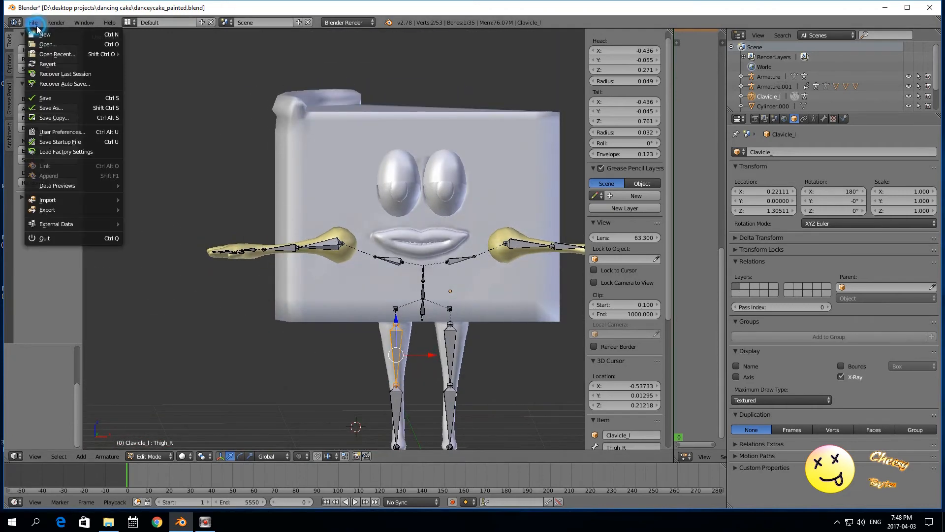
left_click(51, 97)
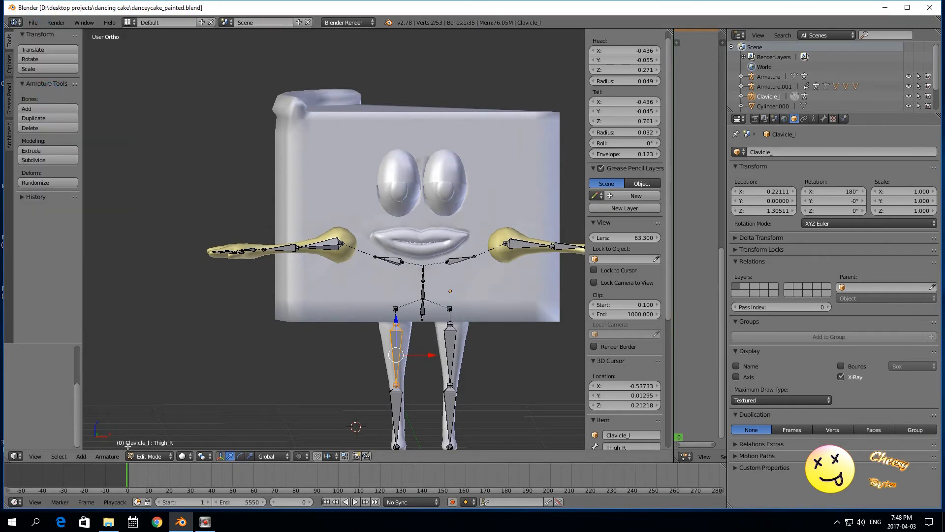
left_click(148, 456)
left_click(144, 449)
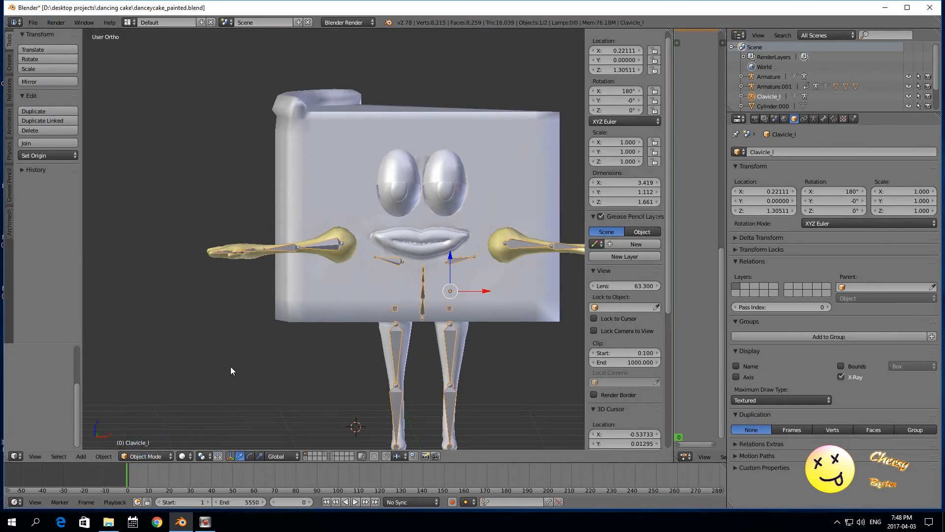